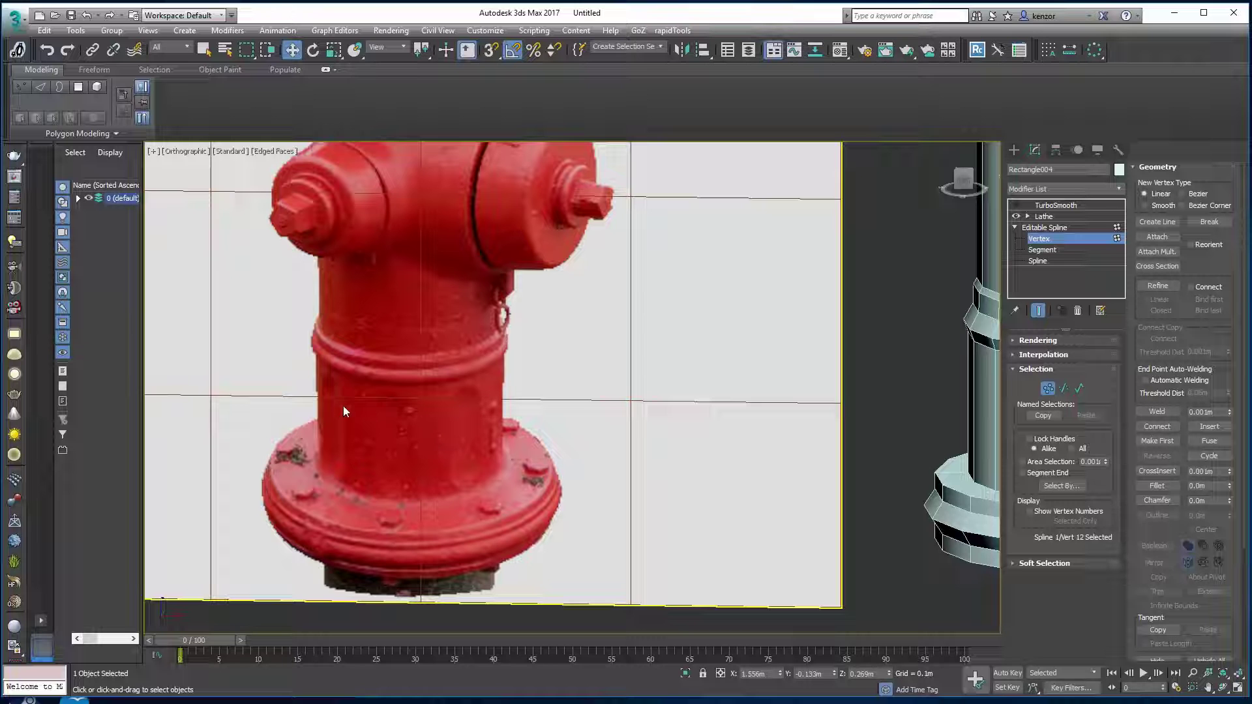
- Compare the lathed hydrant model with the reference photo from top to base
scroll(512, 387, "down", 3)
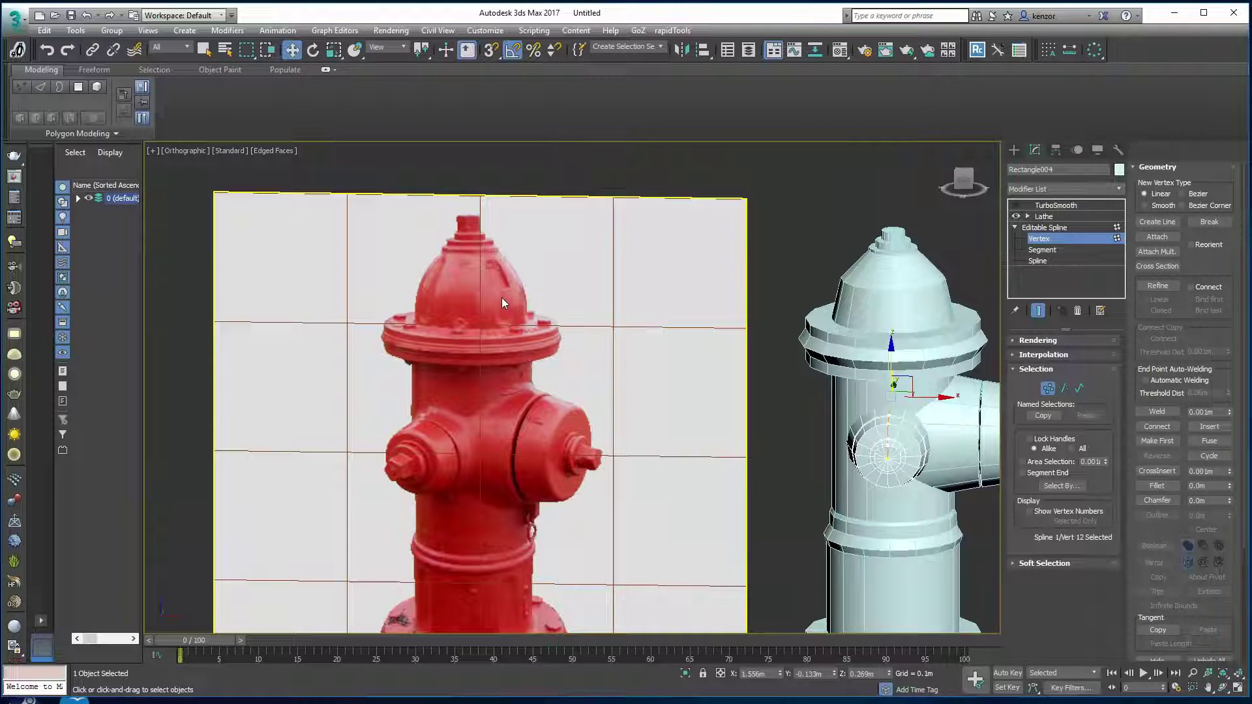
mouse_move(499, 288)
middle_mouse_down("alt")
mouse_move(500, 303)
mouse_move(506, 292)
middle_mouse_up("alt")
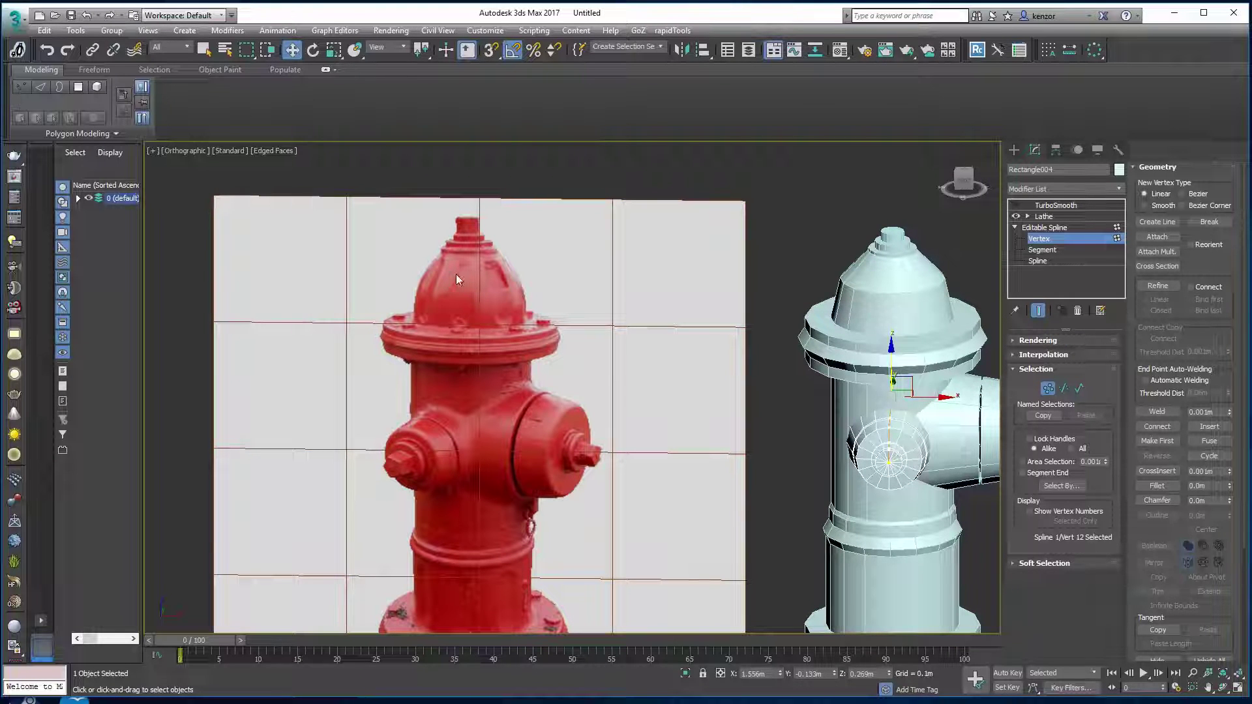
middle_click_drag(711, 273, 819, 280, "alt")
mouse_move(937, 269)
middle_mouse_down("alt")
mouse_move(910, 251)
mouse_move(945, 275)
middle_mouse_up("alt")
left_click(946, 275)
left_click(1042, 313)
middle_click_drag(556, 512, 634, 376)
middle_click_drag(733, 377, 570, 486)
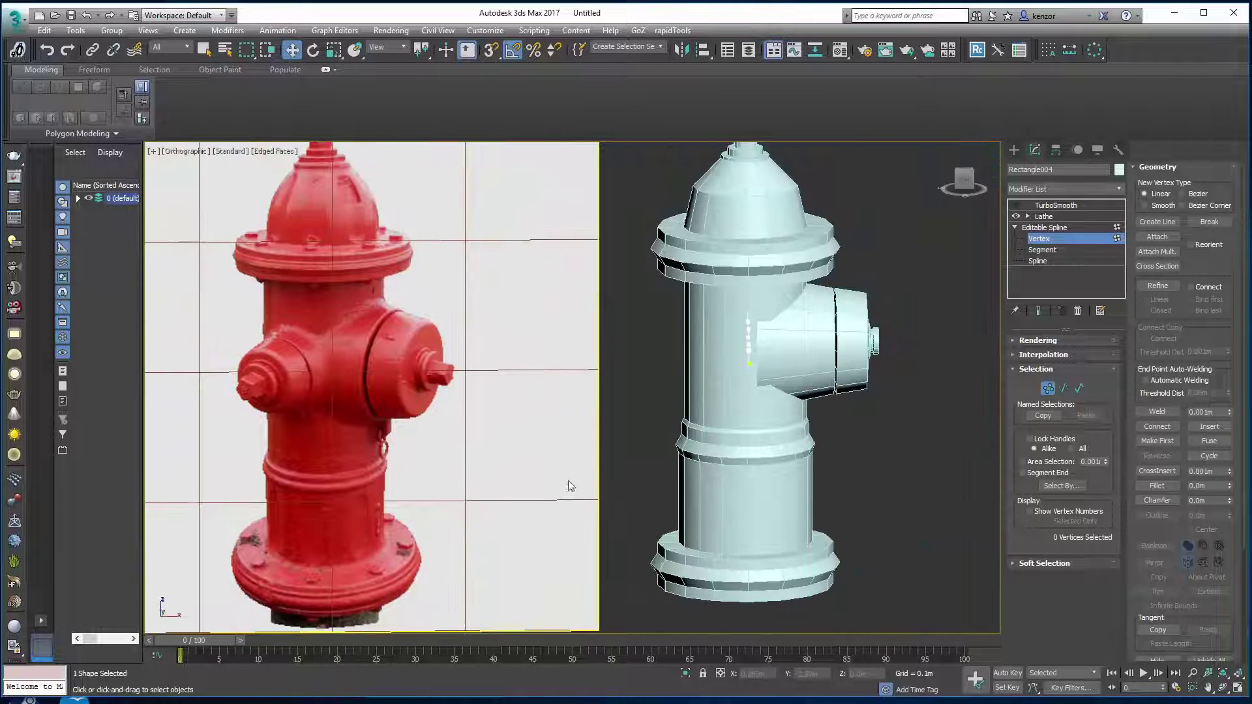
middle_click_drag(334, 527, 409, 479)
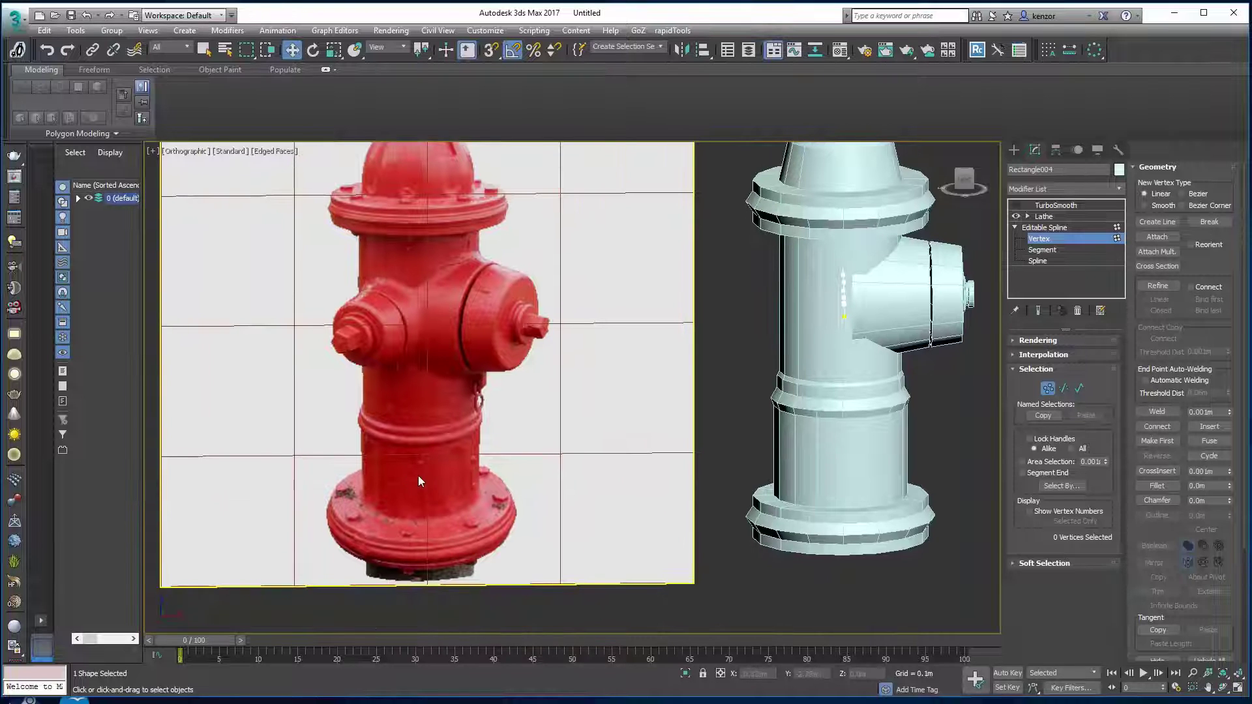
scroll(419, 480, "down", 2)
scroll(767, 455, "up", 2)
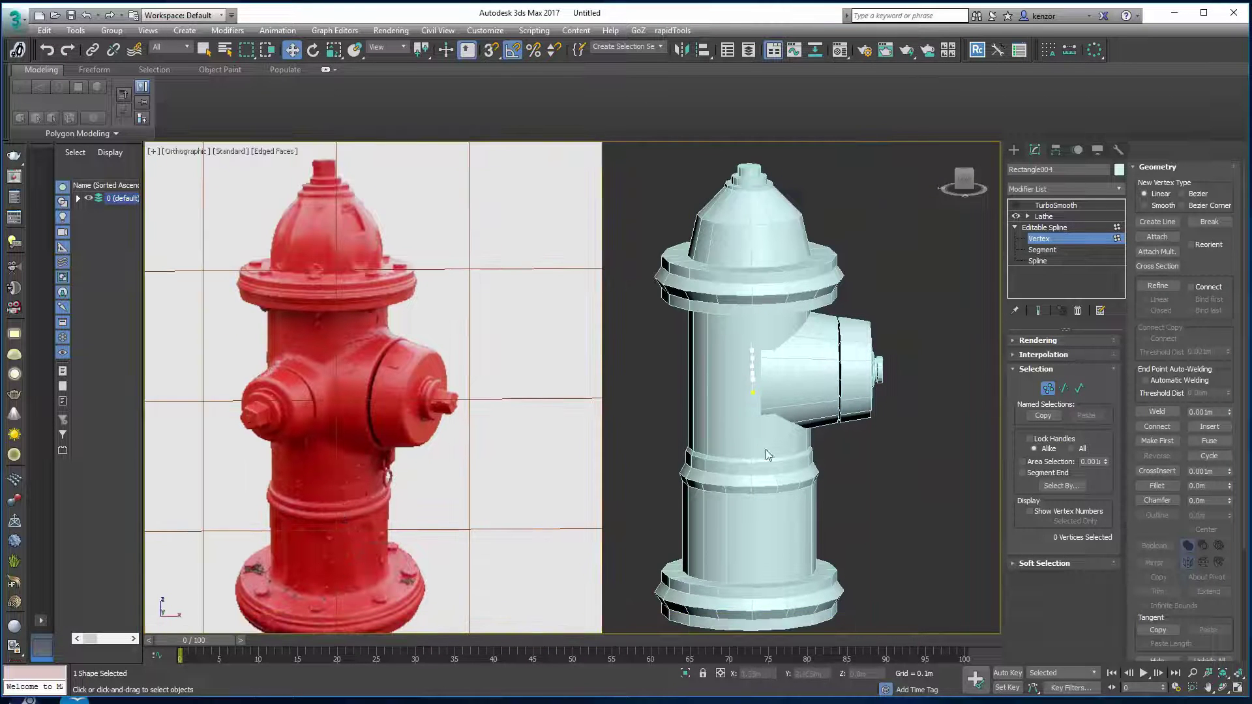
- Leave vertex editing and turn off Cap Start and Cap End in the hydrant main body's Lathe modifier
left_click(1049, 389)
left_click(933, 437)
left_click(784, 481)
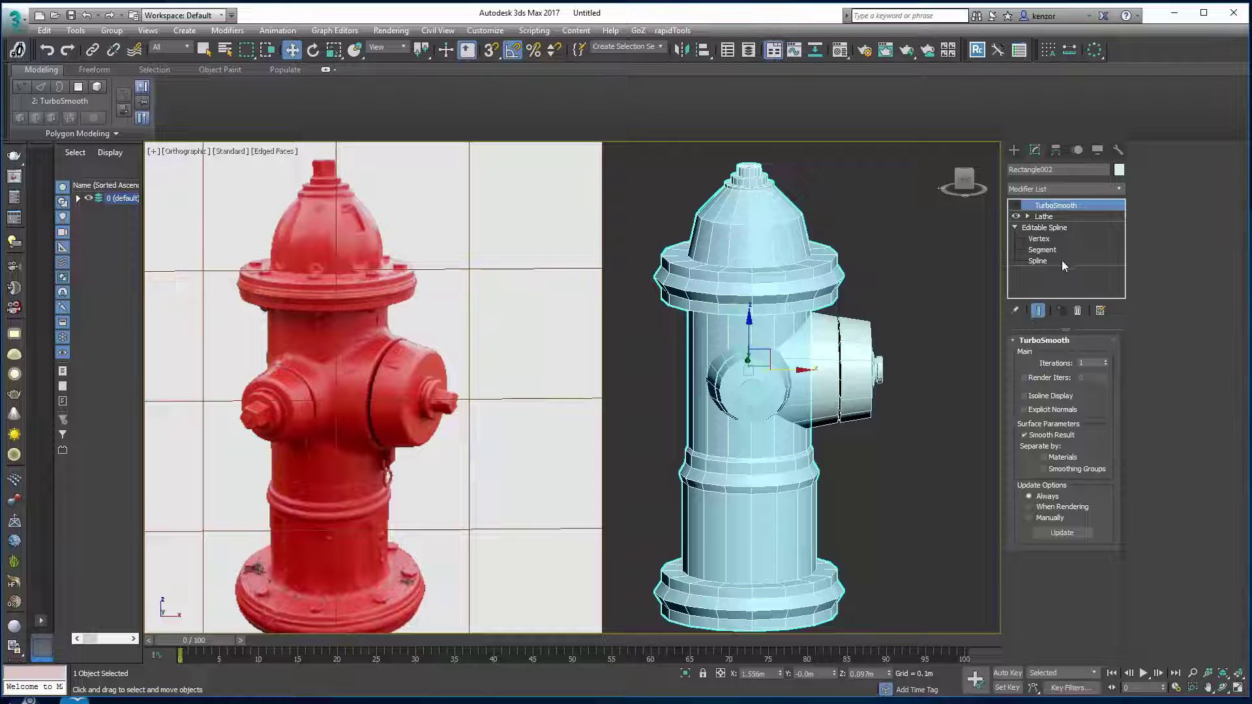
left_click(1068, 218)
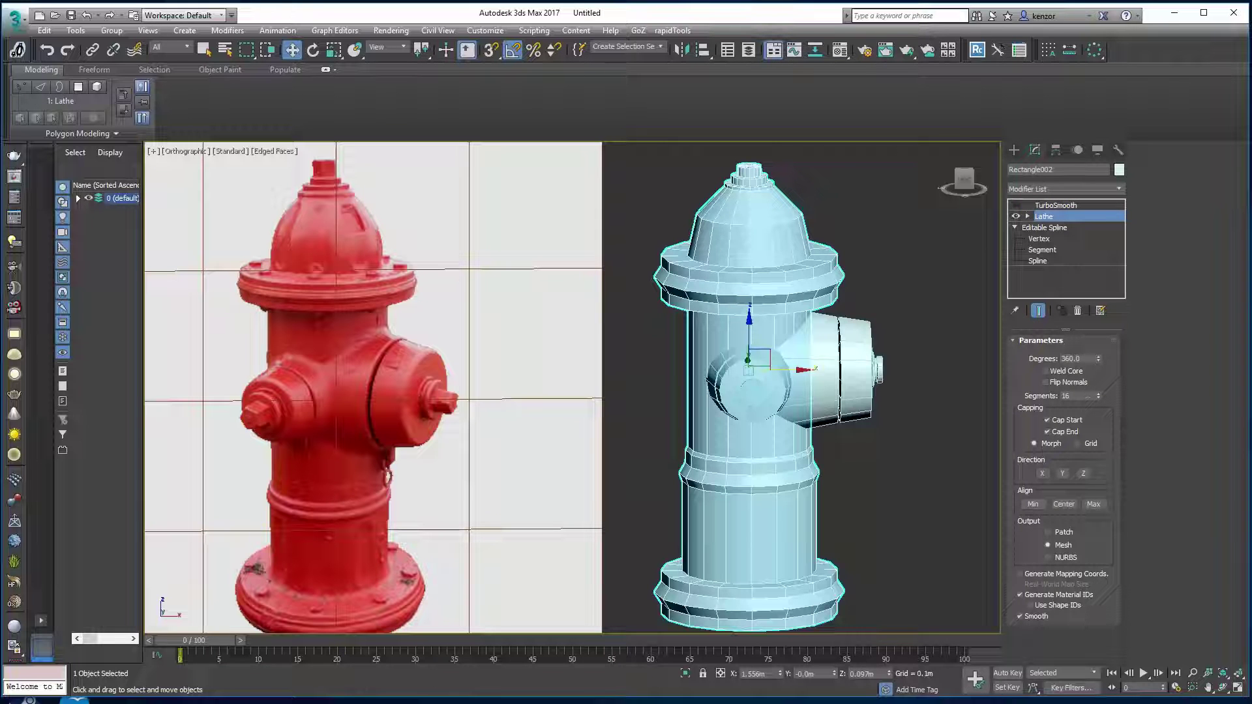
left_click(1068, 421)
left_click(1065, 432)
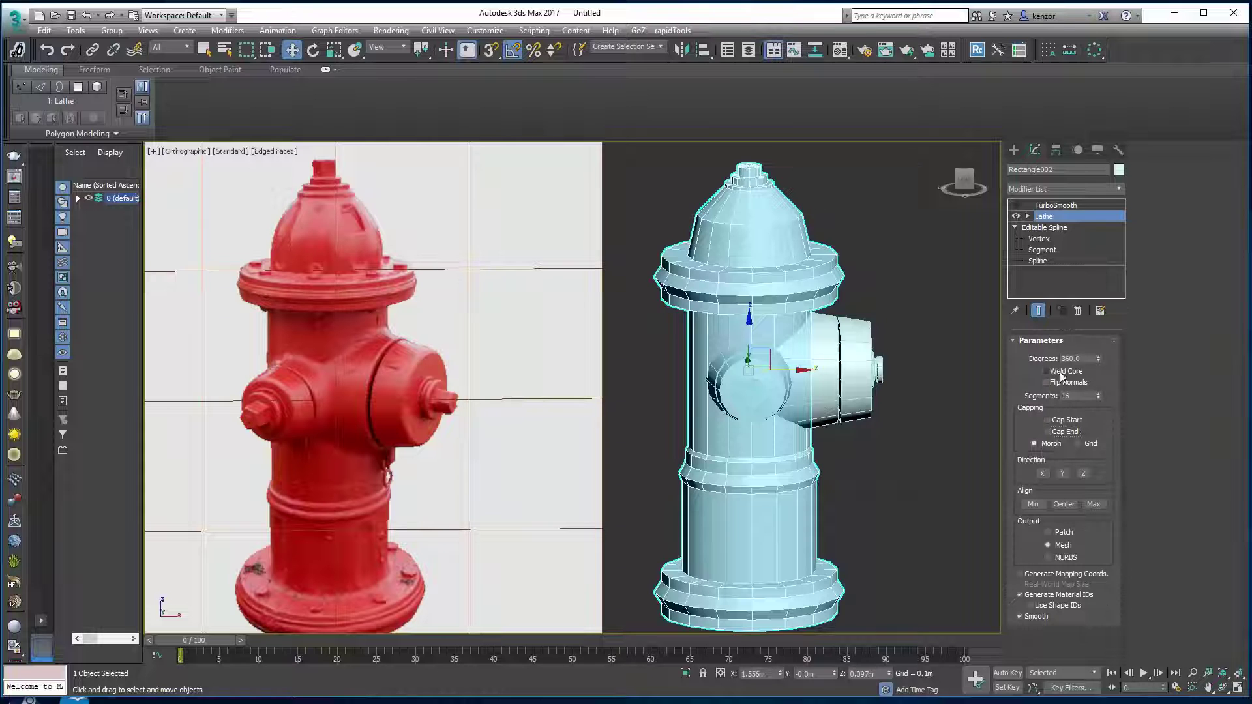
- Select the separate lathed cylinder standing beside the hydrant and hide it
left_click(855, 385)
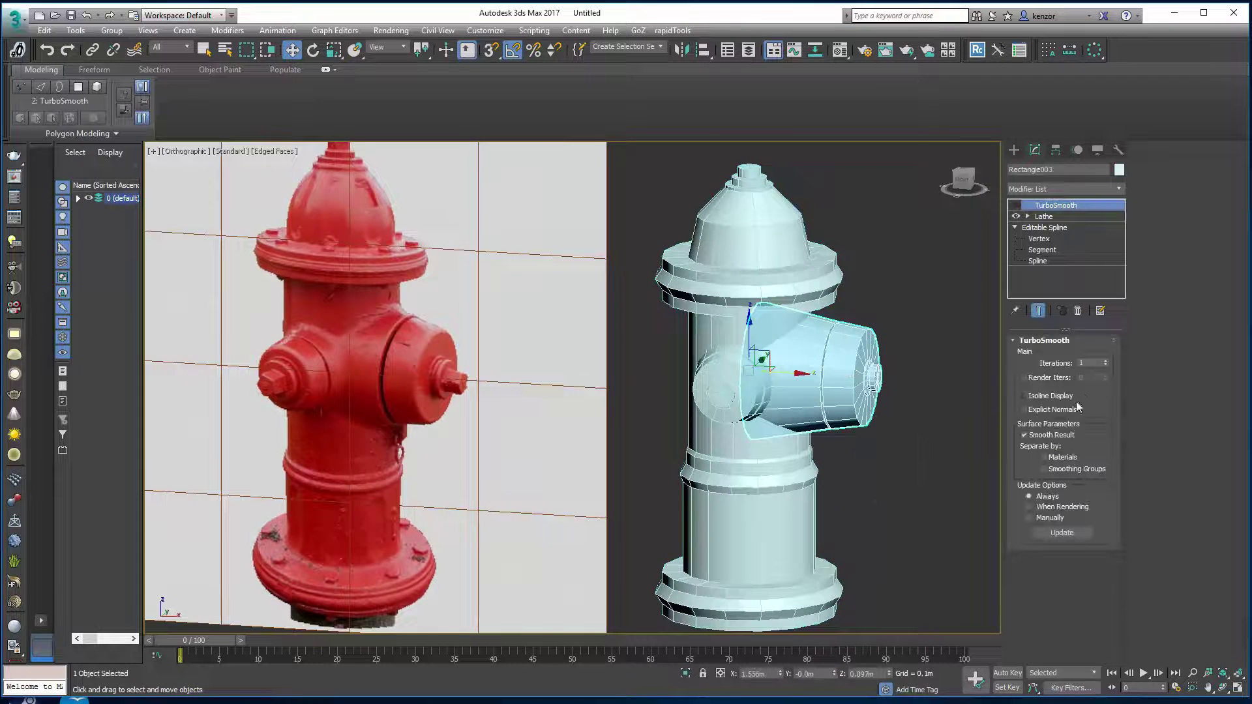
middle_click_drag(942, 394, 892, 368, "alt")
scroll(771, 313, "up", 5)
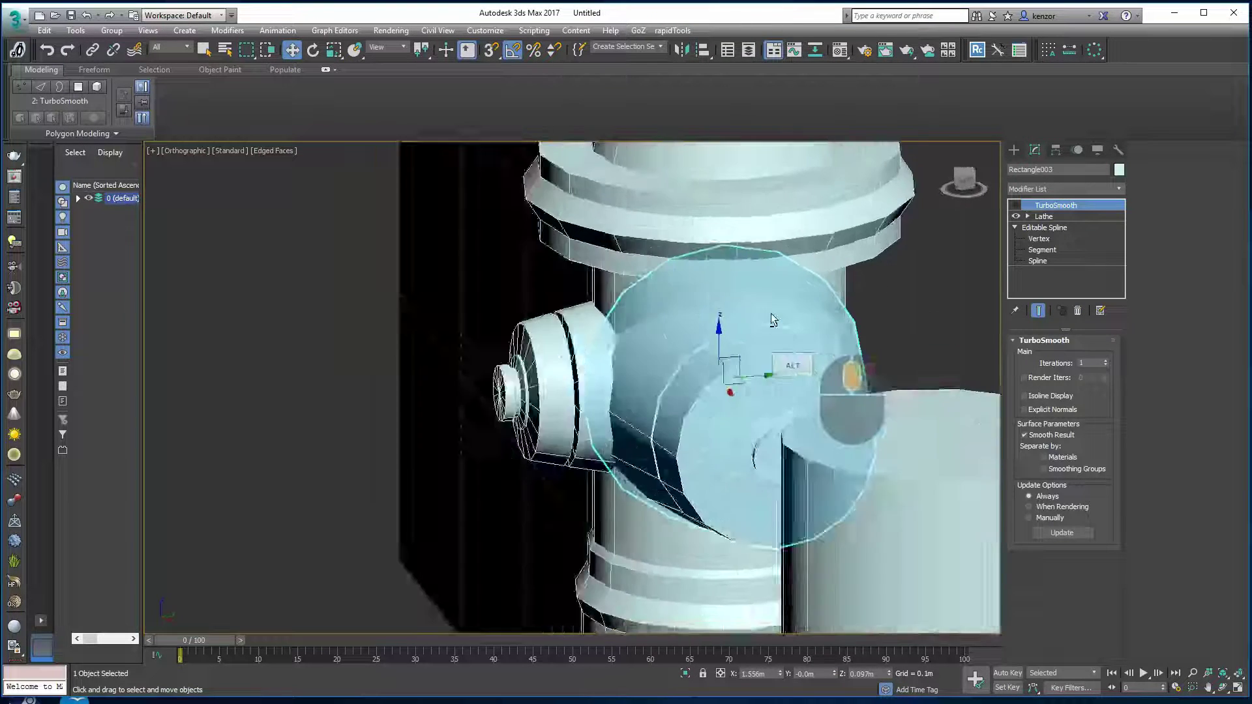
middle_click_drag(756, 308, 779, 369, "alt")
scroll(888, 396, "down", 5)
left_click(856, 385)
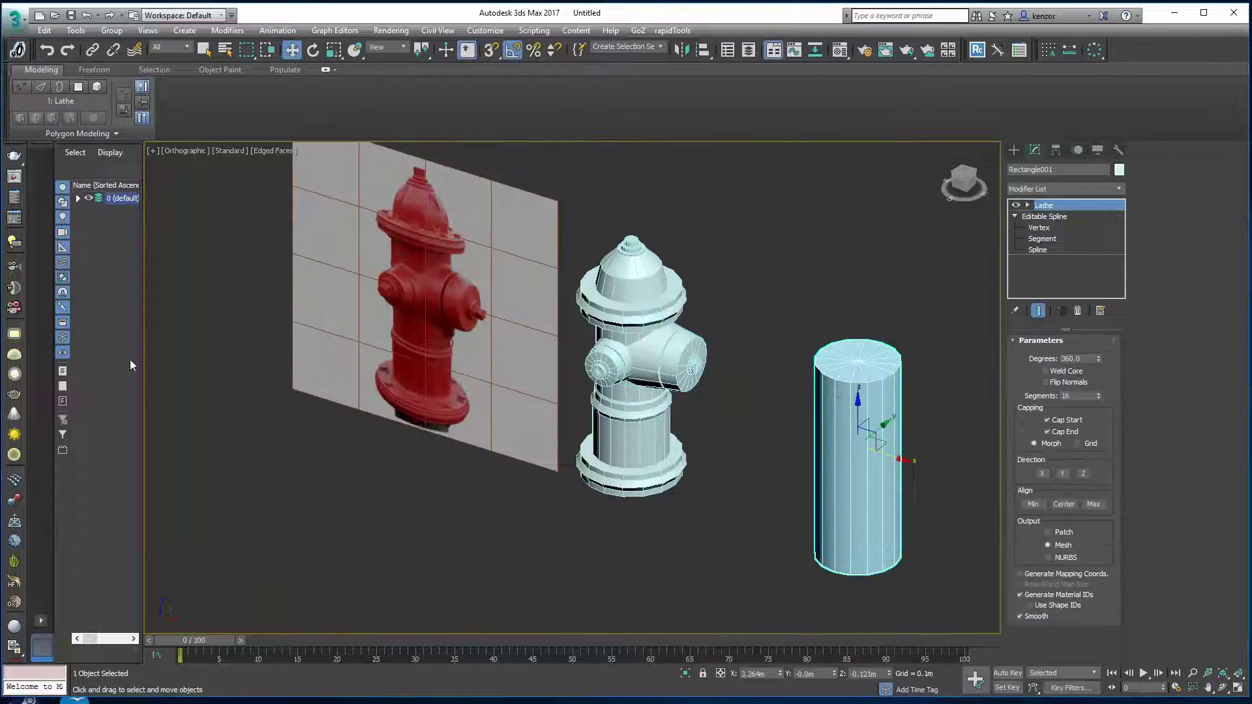
left_click(77, 199)
left_click(101, 222)
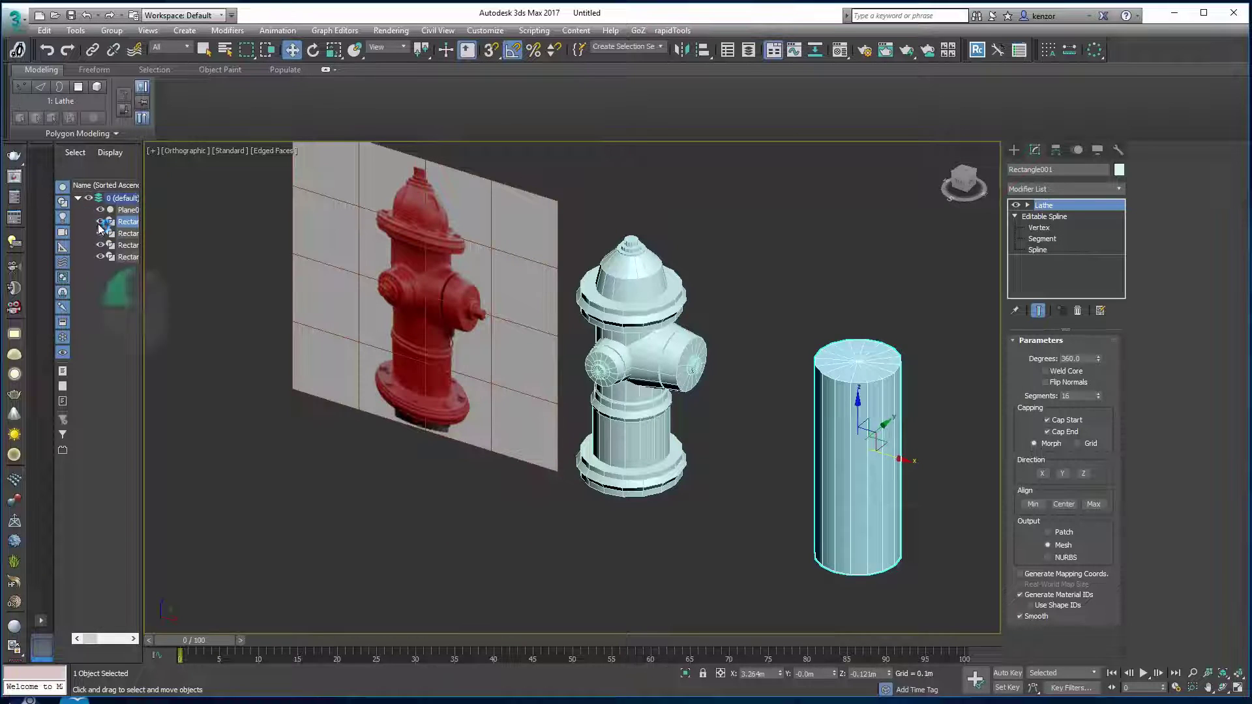
- Examine how the small and large side nozzles intersect the hydrant body
middle_click_drag(543, 336, 618, 361)
scroll(775, 378, "up", 3)
middle_click_drag(784, 373, 831, 338, "alt")
middle_click_drag(753, 346, 654, 351, "alt")
middle_click_drag(654, 351, 652, 322, "ctrl+alt")
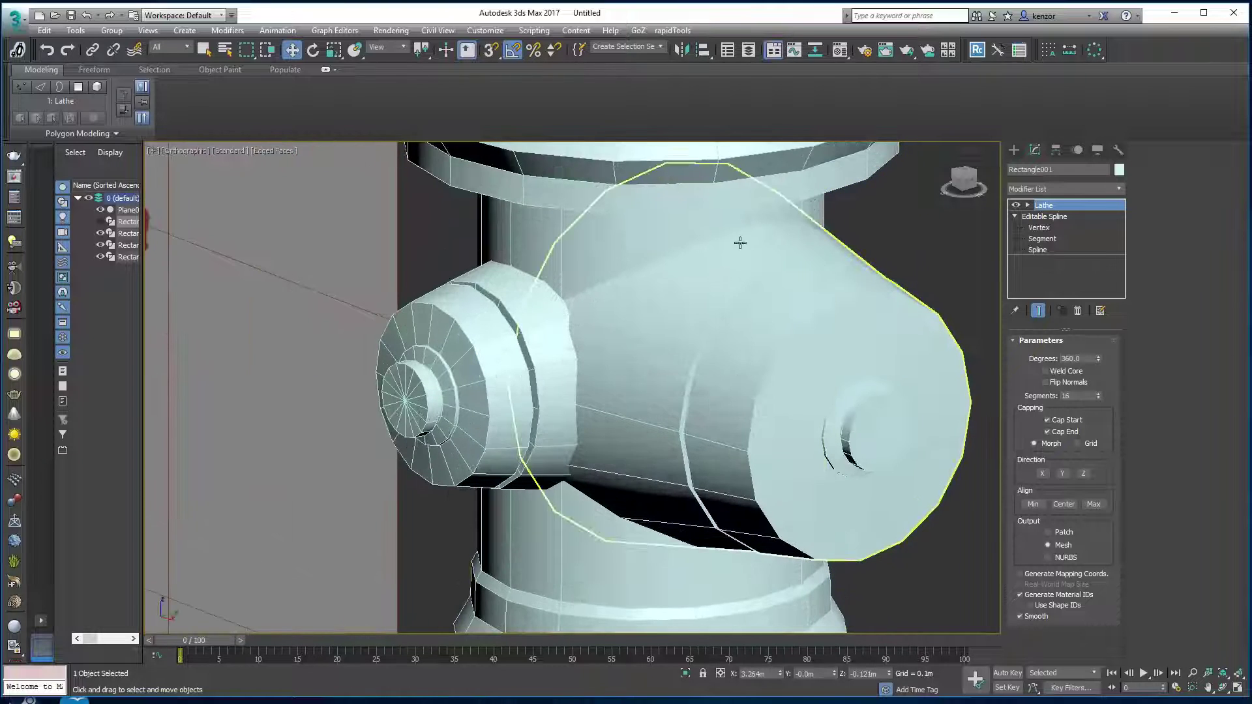
middle_click_drag(740, 242, 683, 254)
left_click(879, 291)
left_click(794, 280)
middle_click_drag(795, 280, 700, 266, "alt")
middle_click_drag(701, 266, 735, 283, "alt")
- Set the small nozzle's Lathe segments to 12
left_click(586, 315)
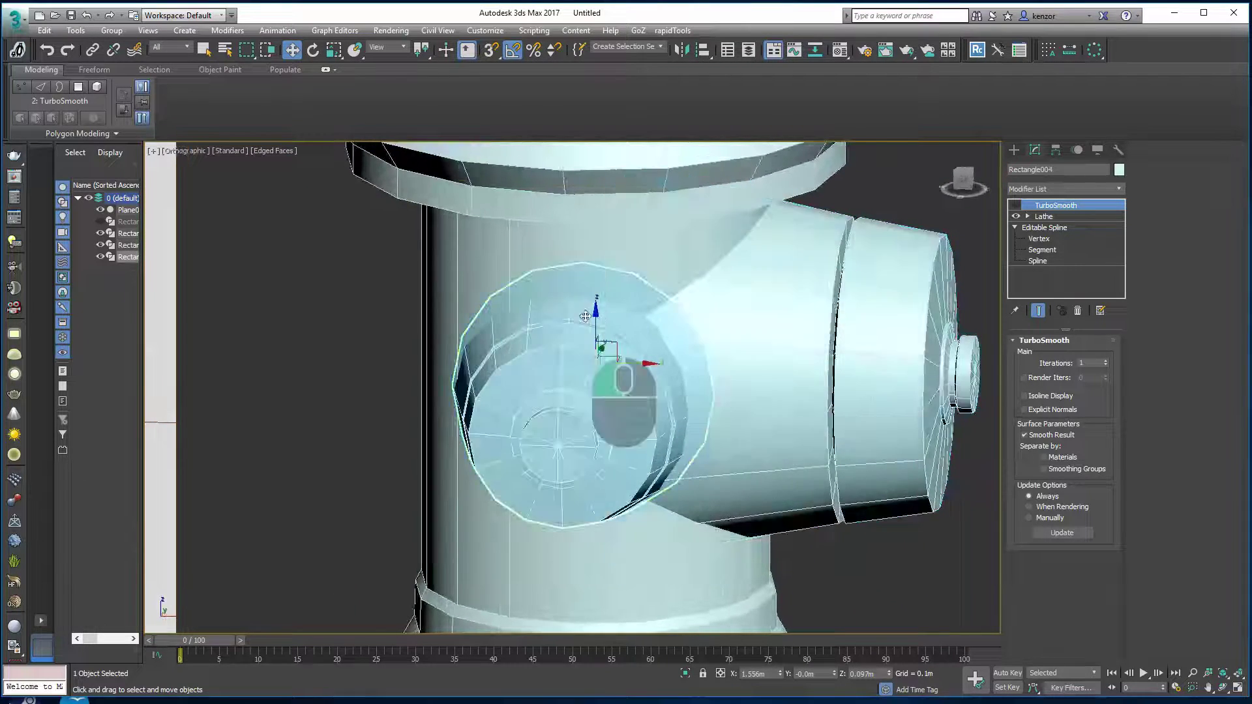
mouse_move(682, 347)
middle_mouse_down("alt")
mouse_move(679, 310)
mouse_move(668, 341)
middle_mouse_up("alt")
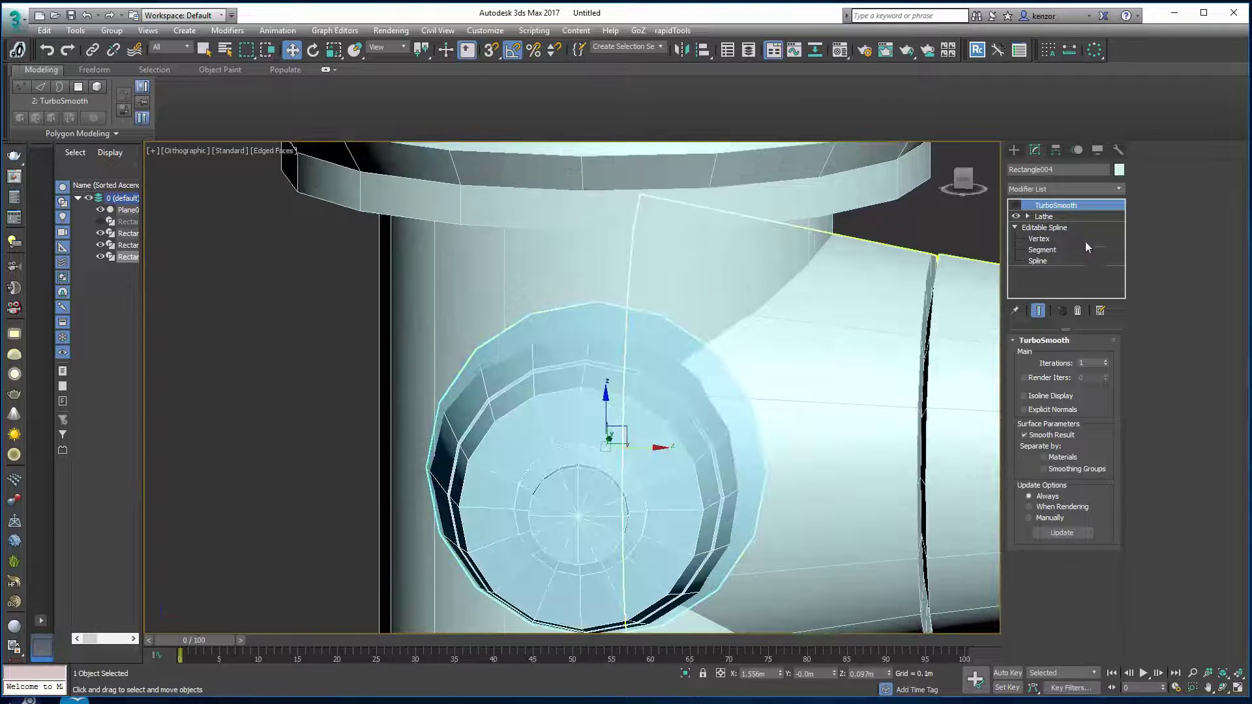
left_click(1080, 216)
left_click(1100, 398)
left_click(1100, 397)
left_click(1100, 398)
left_click(1100, 398)
left_click(1100, 397)
left_click(1100, 398)
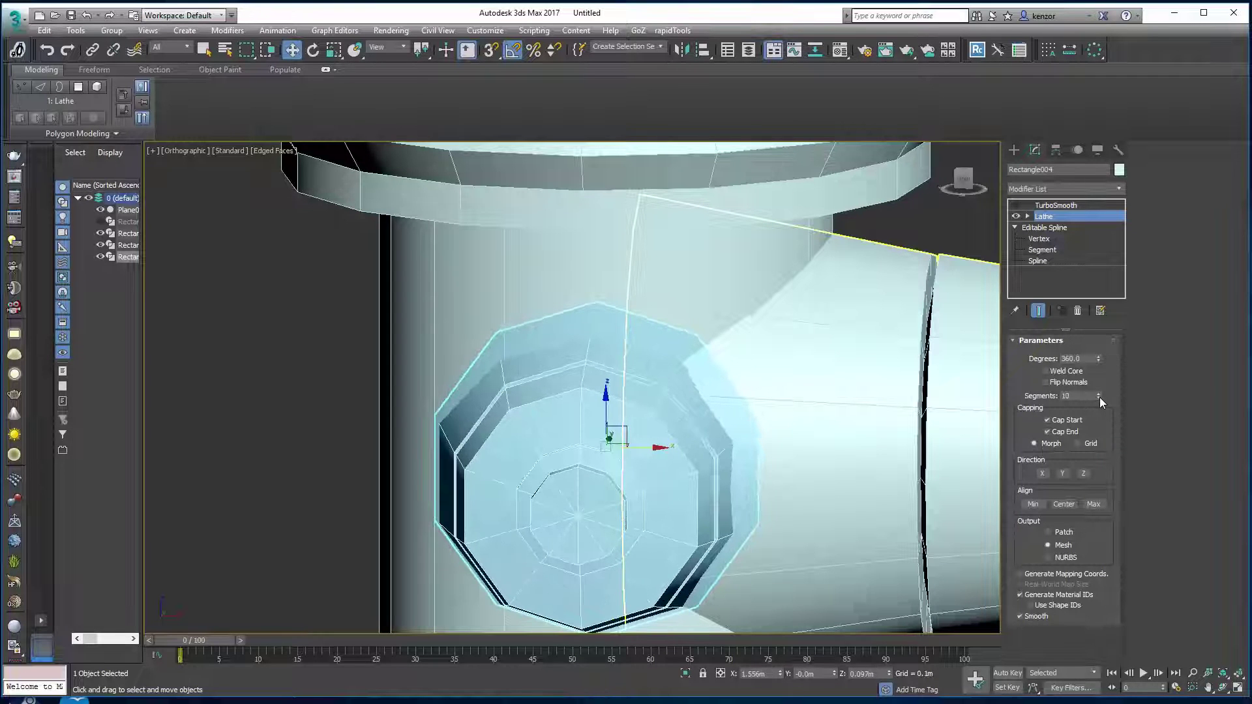
middle_click_drag(815, 411, 914, 411, "alt")
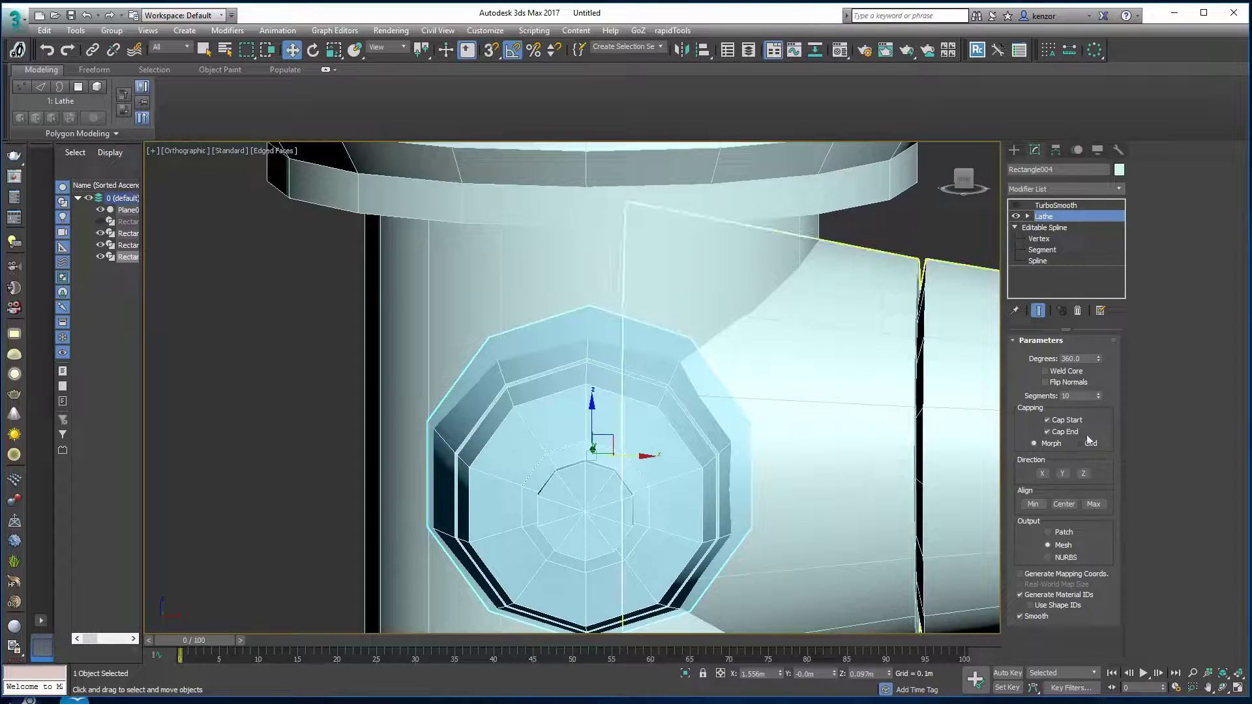
left_click(1100, 394)
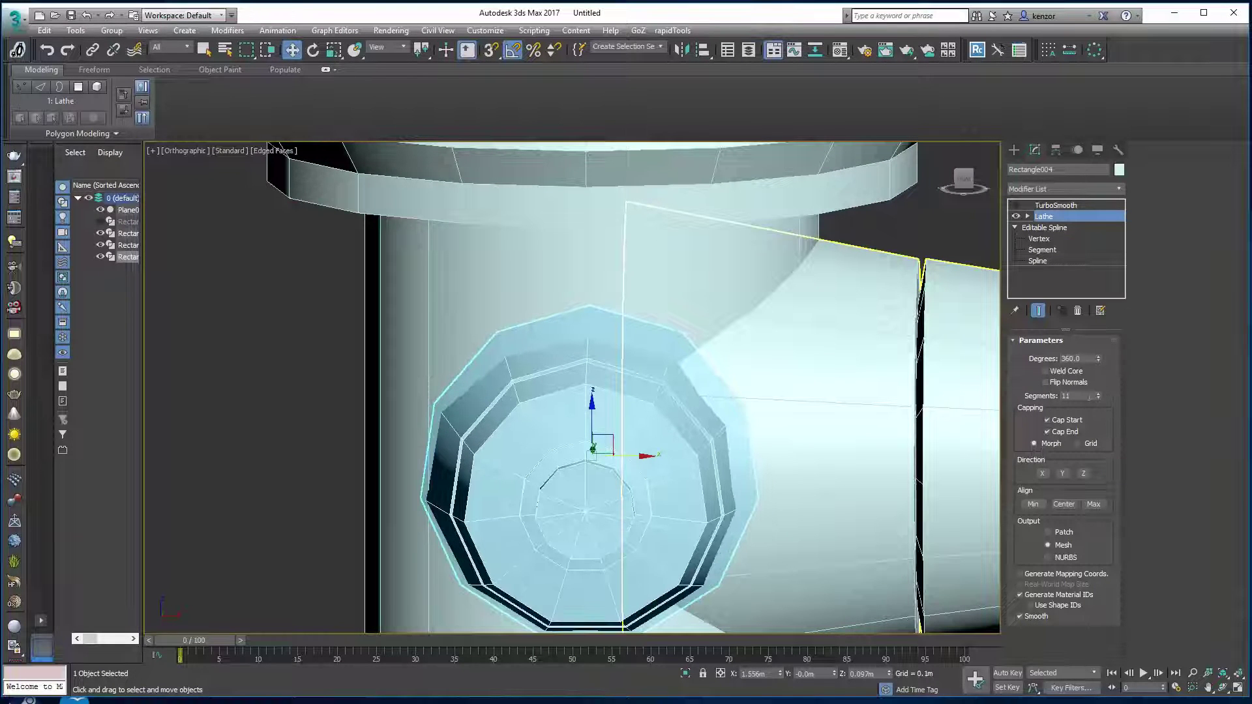
left_click(1100, 394)
- Remove the TurboSmooth modifier from the small nozzle
mouse_move(792, 409)
middle_mouse_down("alt")
mouse_move(800, 380)
mouse_move(718, 417)
mouse_move(700, 398)
mouse_move(772, 430)
mouse_move(737, 398)
mouse_move(717, 411)
mouse_move(736, 427)
mouse_move(783, 424)
mouse_move(763, 433)
mouse_move(735, 411)
mouse_move(780, 420)
mouse_move(783, 405)
middle_mouse_up("alt")
middle_click_drag(777, 354, 701, 413, "alt")
scroll(765, 348, "down", 5)
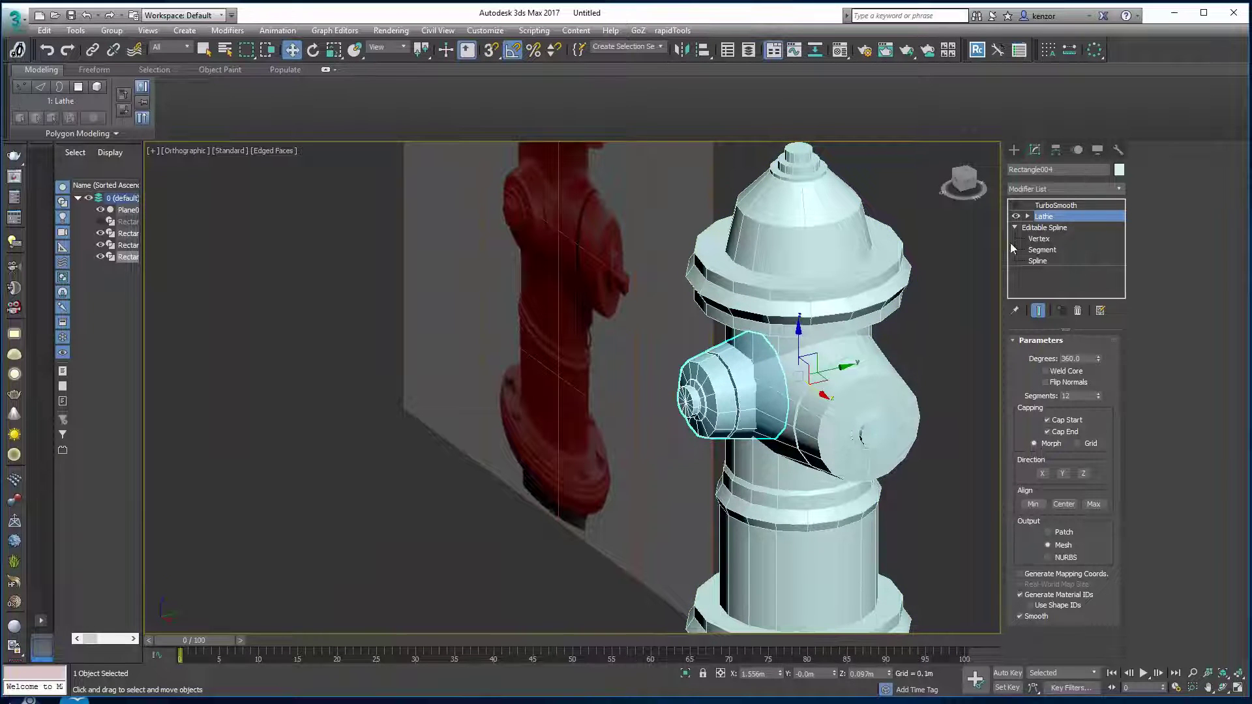
left_click(1066, 206)
left_click(1078, 310)
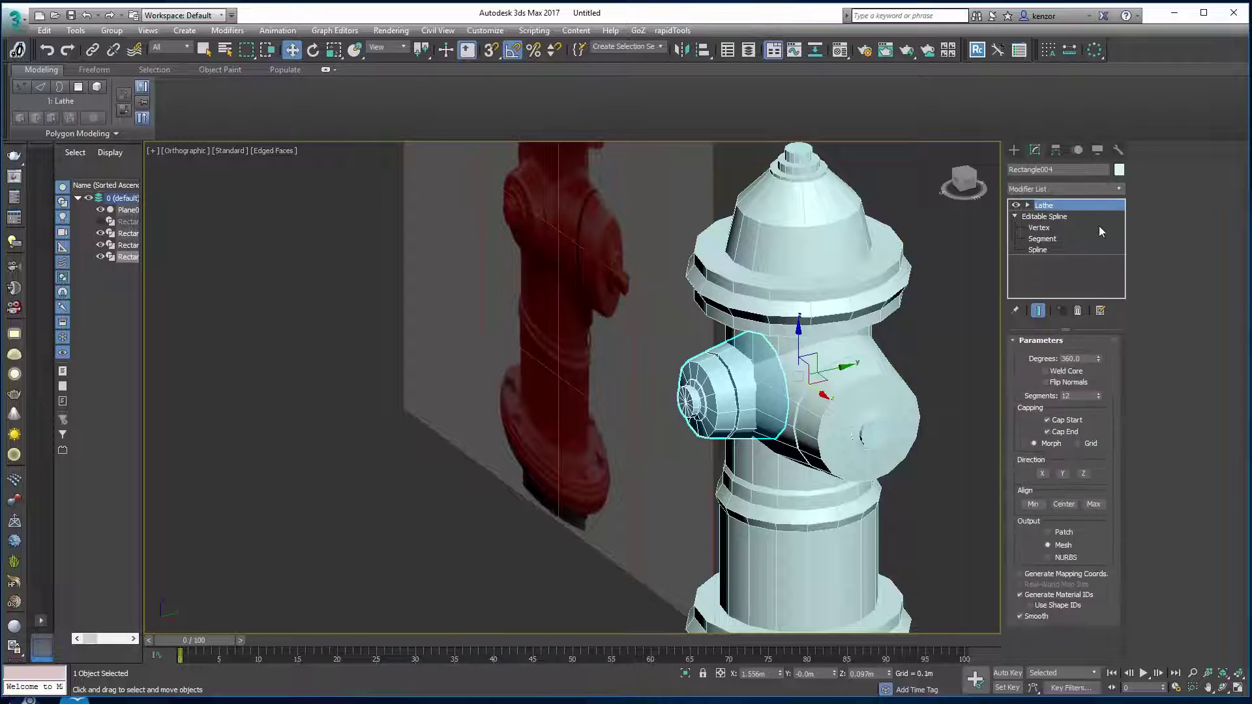
- Add a Symmetry modifier to the small nozzle and mirror it along the Y axis
left_click(1117, 190)
type("sym")
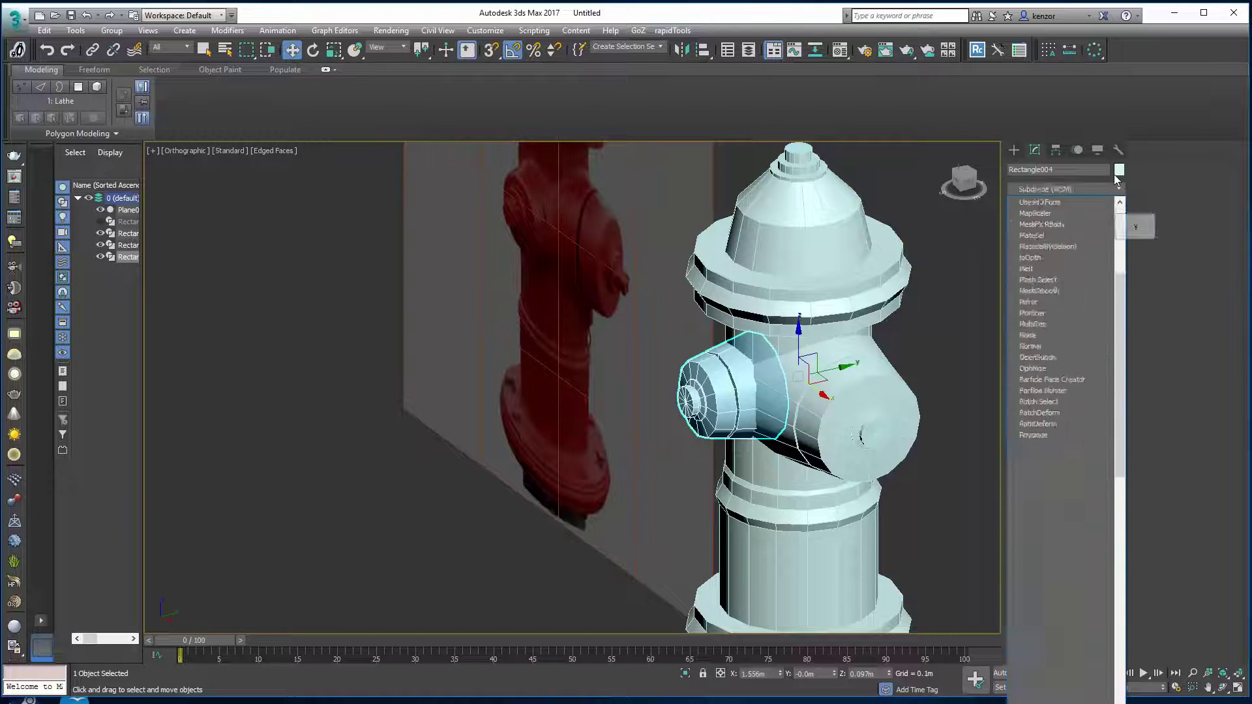
key("Return")
mouse_move(958, 327)
middle_mouse_down("alt")
mouse_move(857, 303)
mouse_move(944, 325)
middle_mouse_up("alt")
middle_click_drag(813, 348, 665, 358, "alt")
scroll(827, 351, "up", 4)
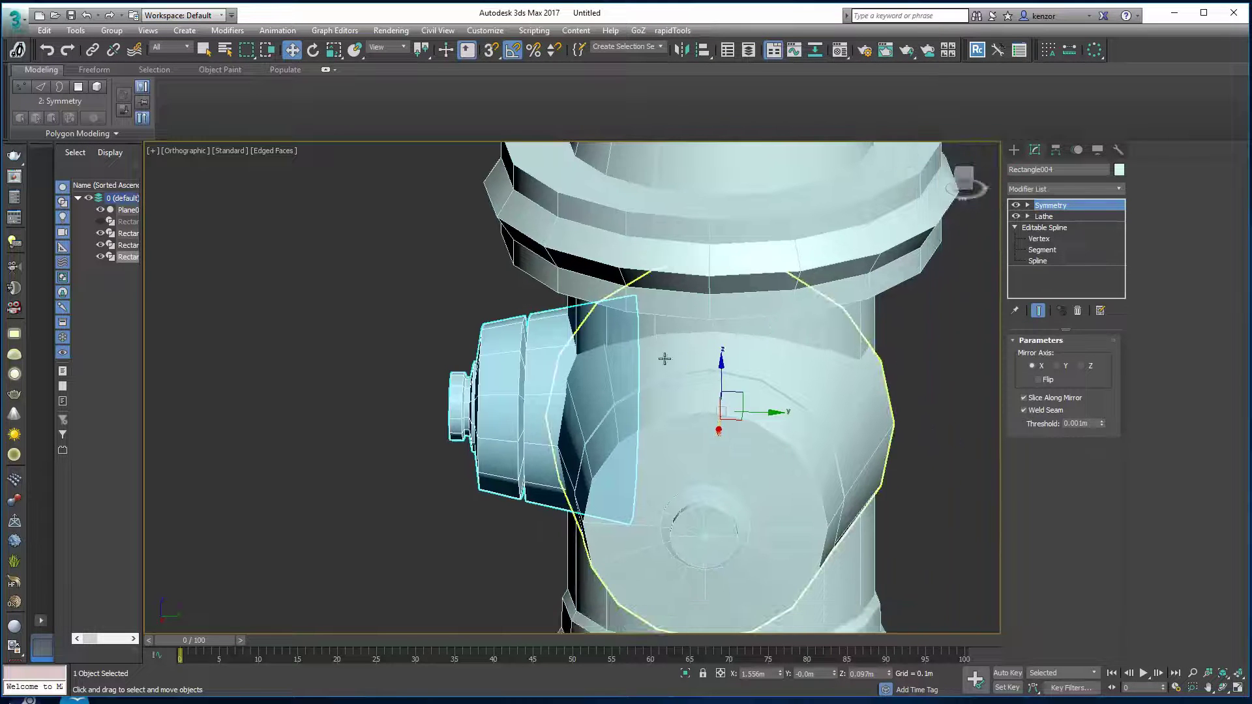
middle_click_drag(744, 379, 825, 350, "alt")
left_click(1058, 366)
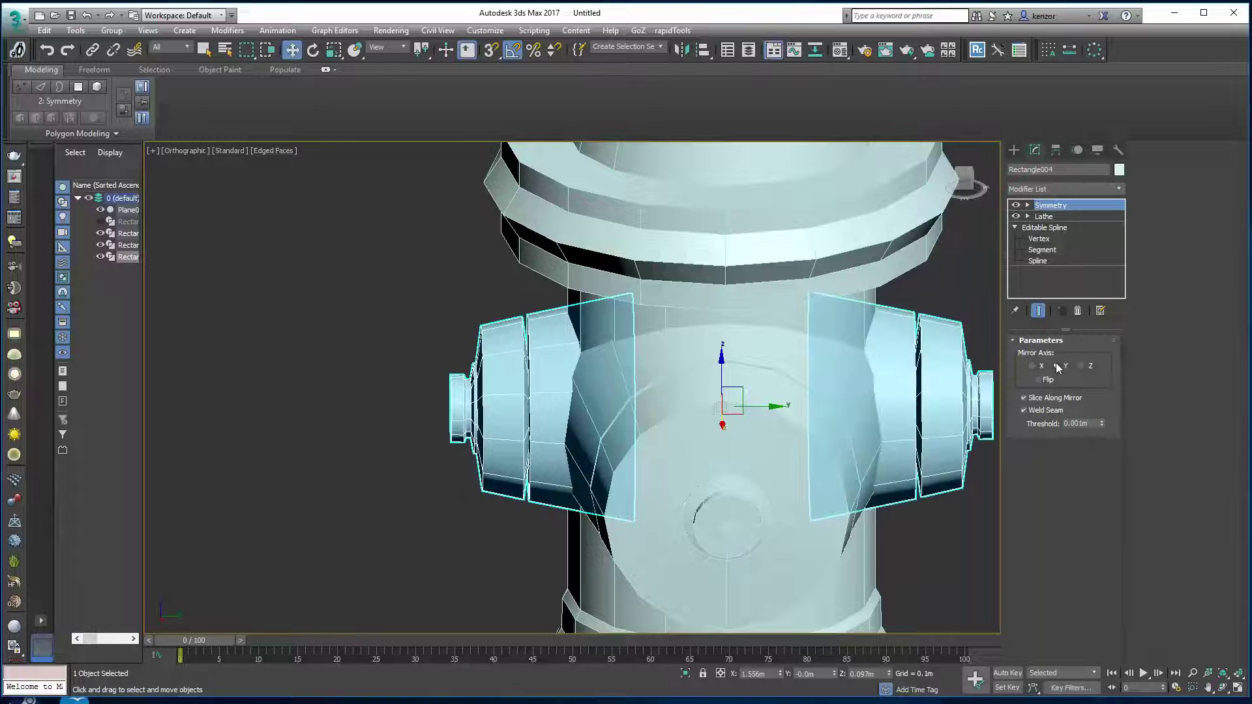
- Turn off Slice Along Mirror and Weld Seam for the small nozzle's symmetry, and deselect the nozzle
left_click(1023, 398)
left_click(1024, 411)
middle_click_drag(848, 369, 937, 355, "alt")
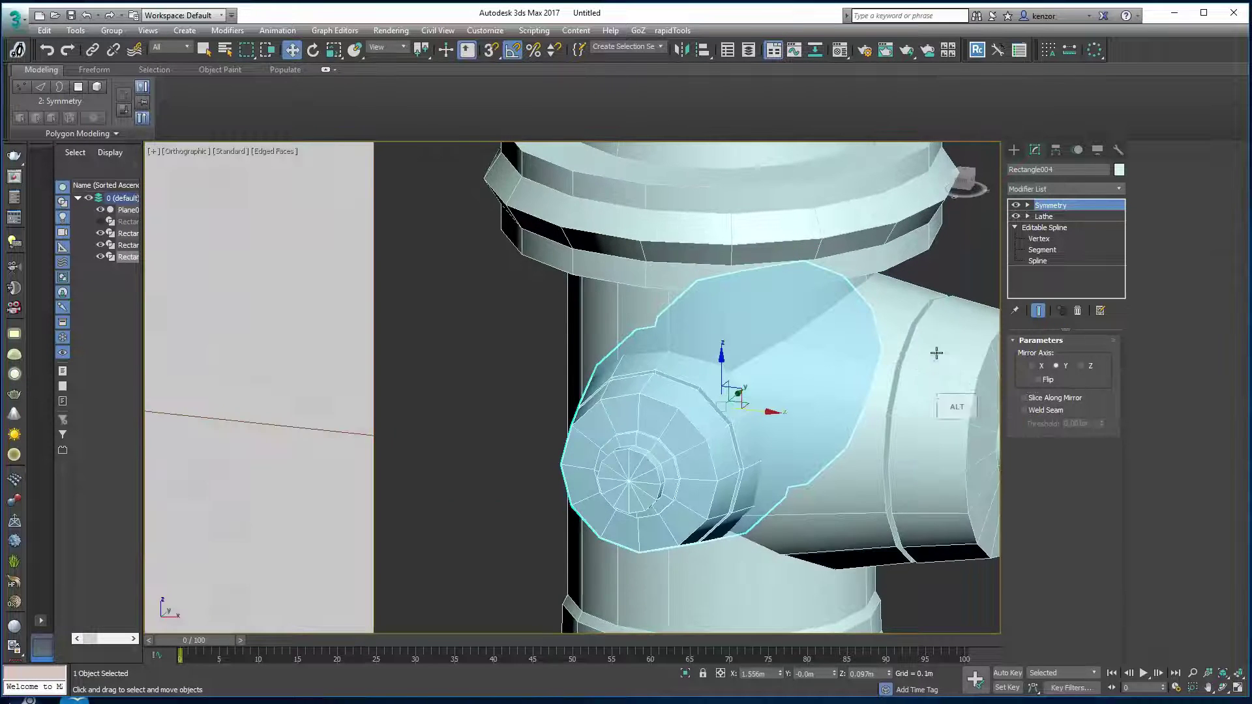
scroll(937, 355, "down", 4)
middle_click_drag(884, 411, 852, 382, "alt")
middle_click_drag(852, 383, 760, 397)
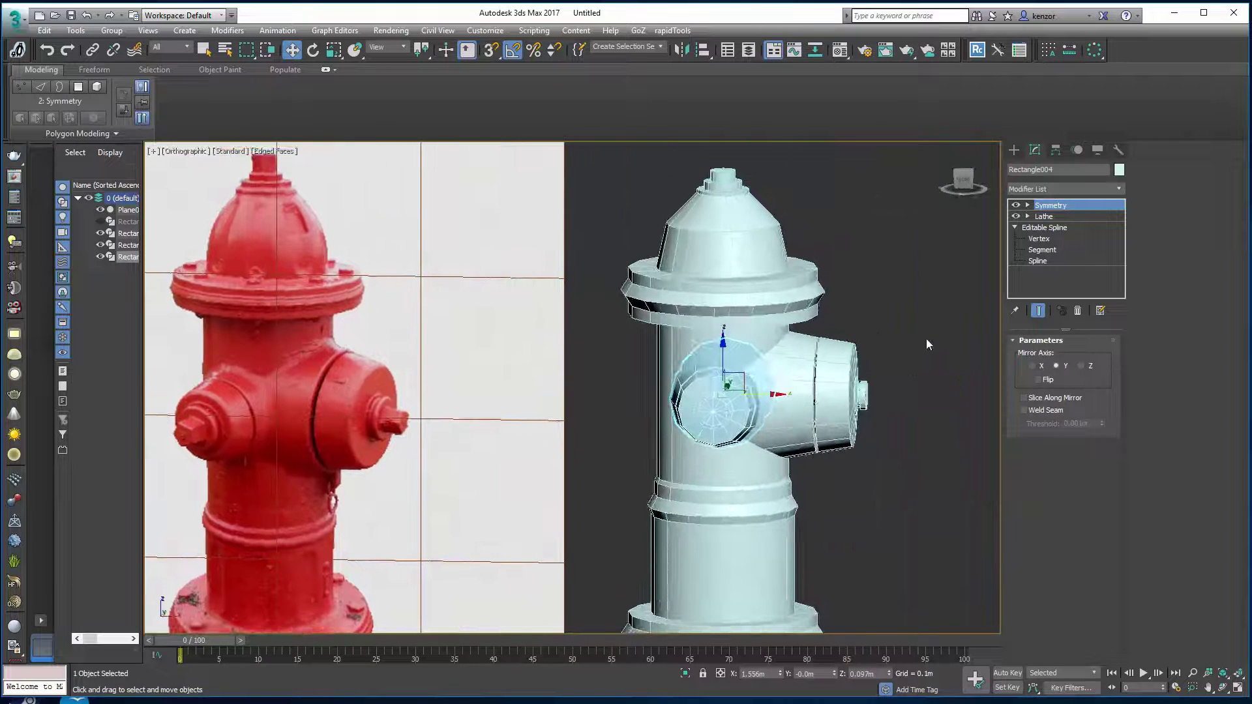
left_click(908, 350)
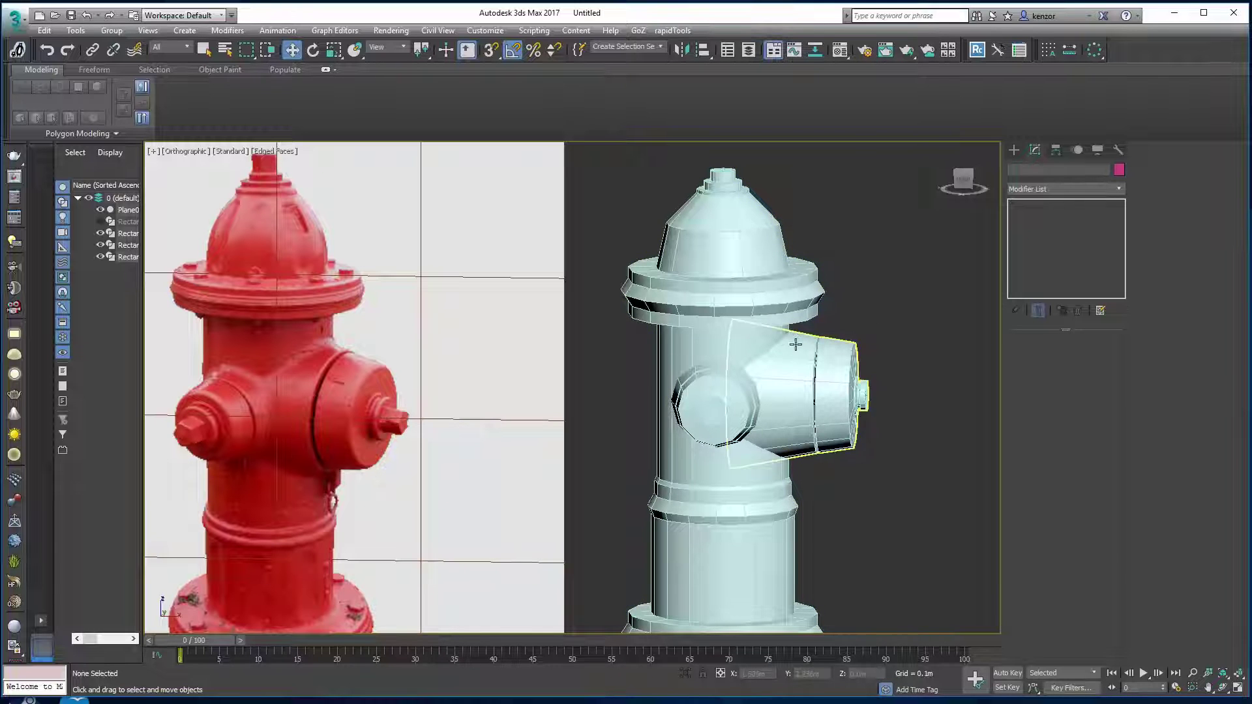
- Clone the three hydrant parts together as one independent copy, placed to the side of the original along X
scroll(796, 345, "down", 5)
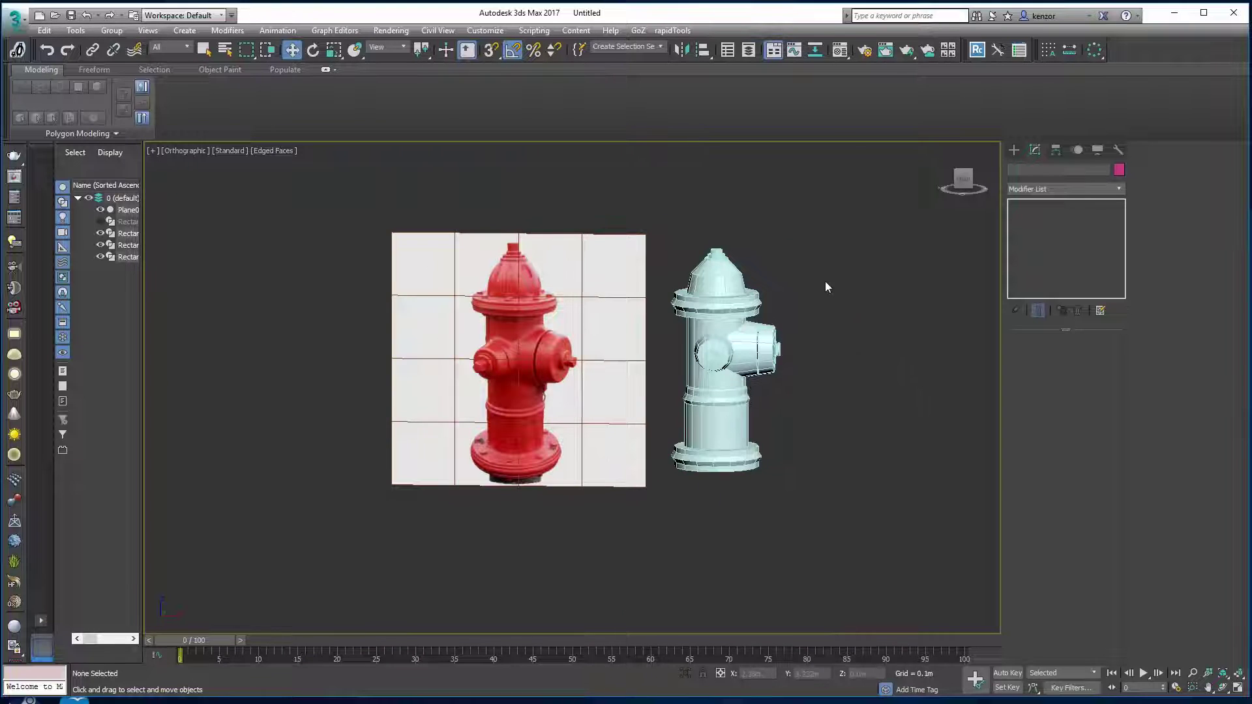
middle_click_drag(837, 302, 830, 326)
left_click(779, 282)
left_click_drag(673, 245, 743, 420)
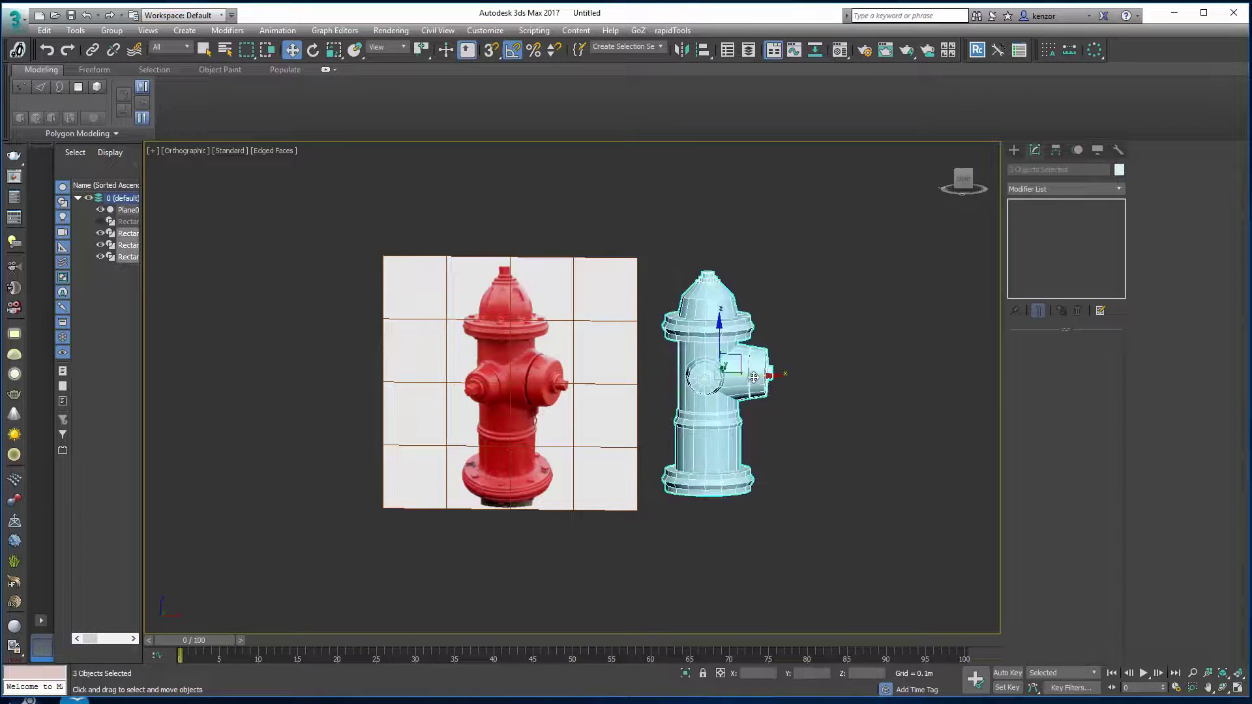
left_click_drag(754, 377, 942, 367, "shift")
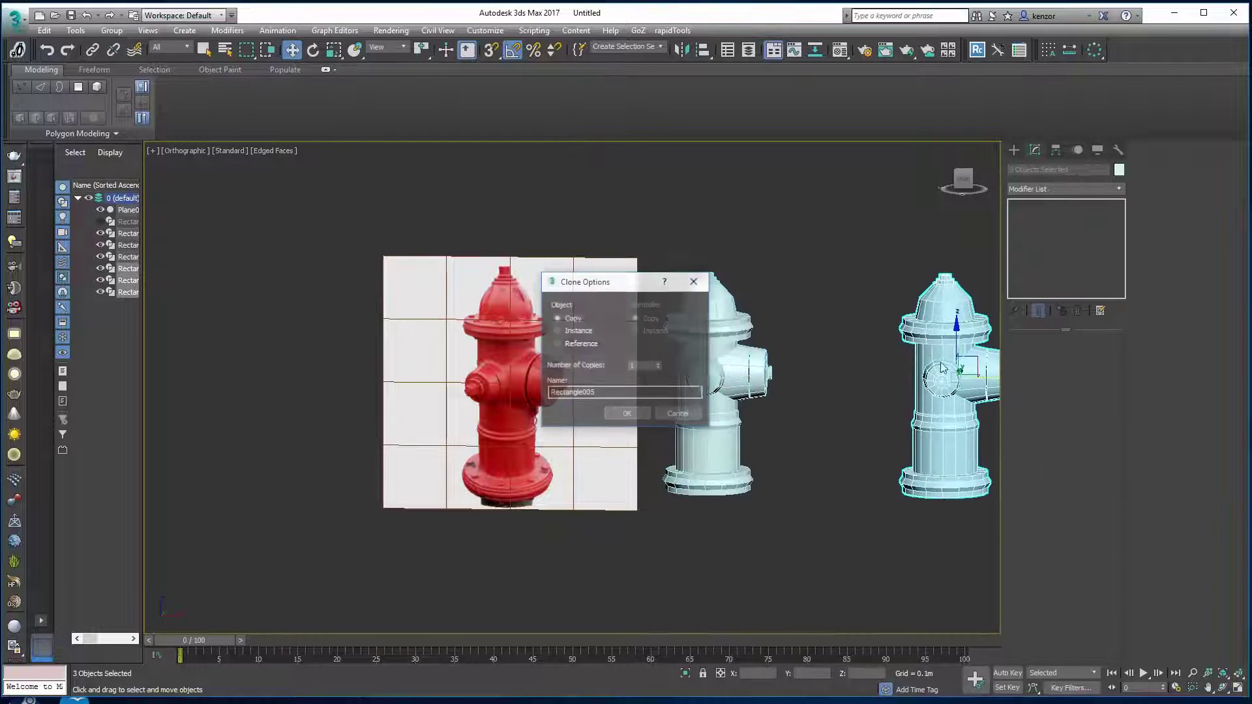
left_click(621, 410)
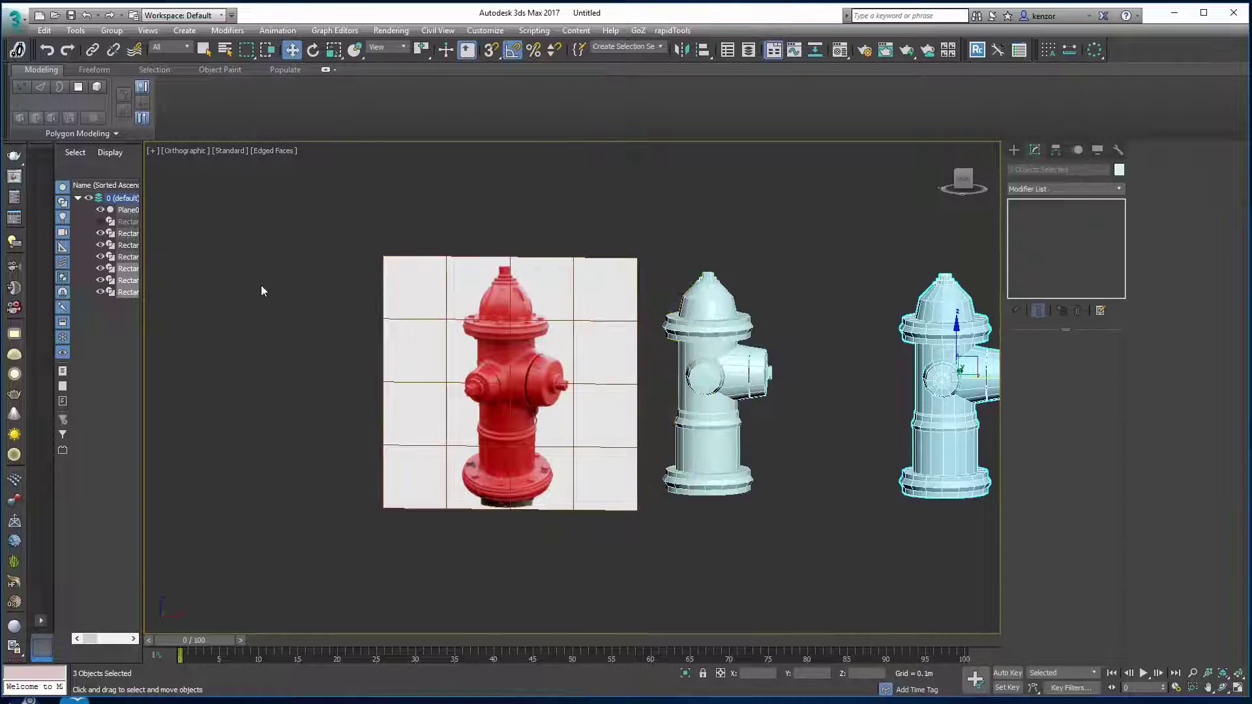
- Hide the three cloned hydrant parts and clear the selection
left_click(101, 270)
left_click(98, 289)
left_click(101, 270)
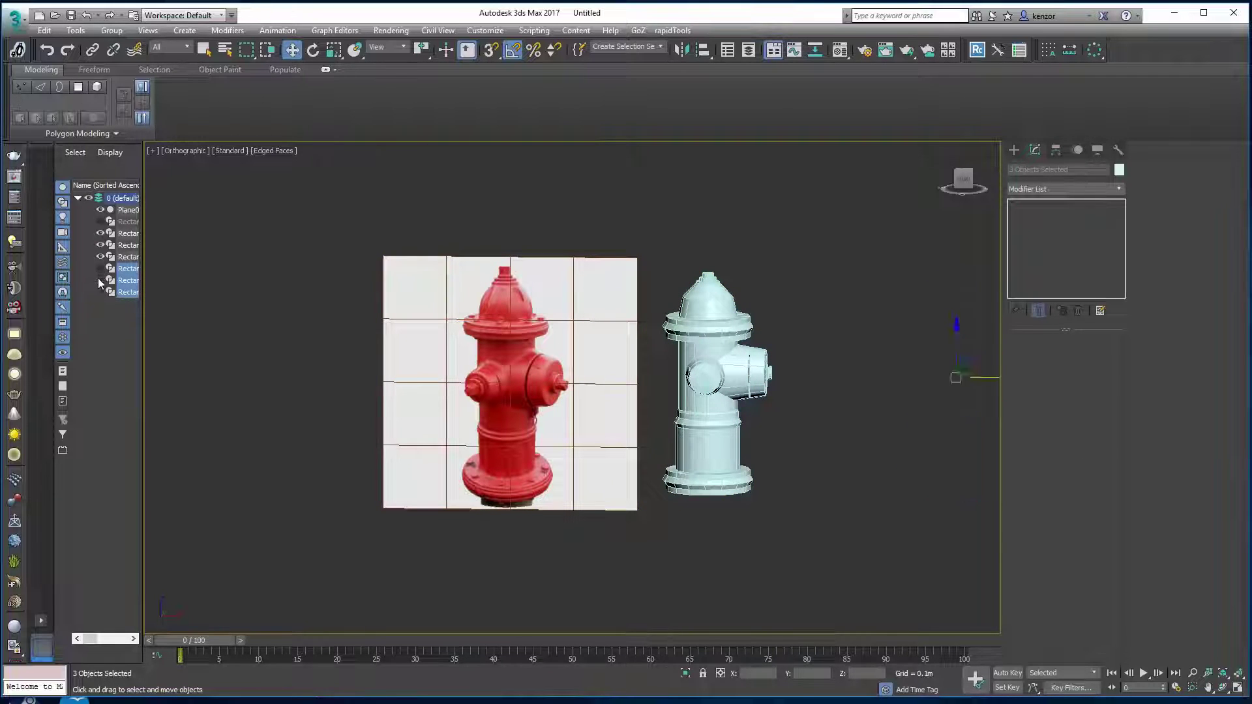
left_click(803, 308)
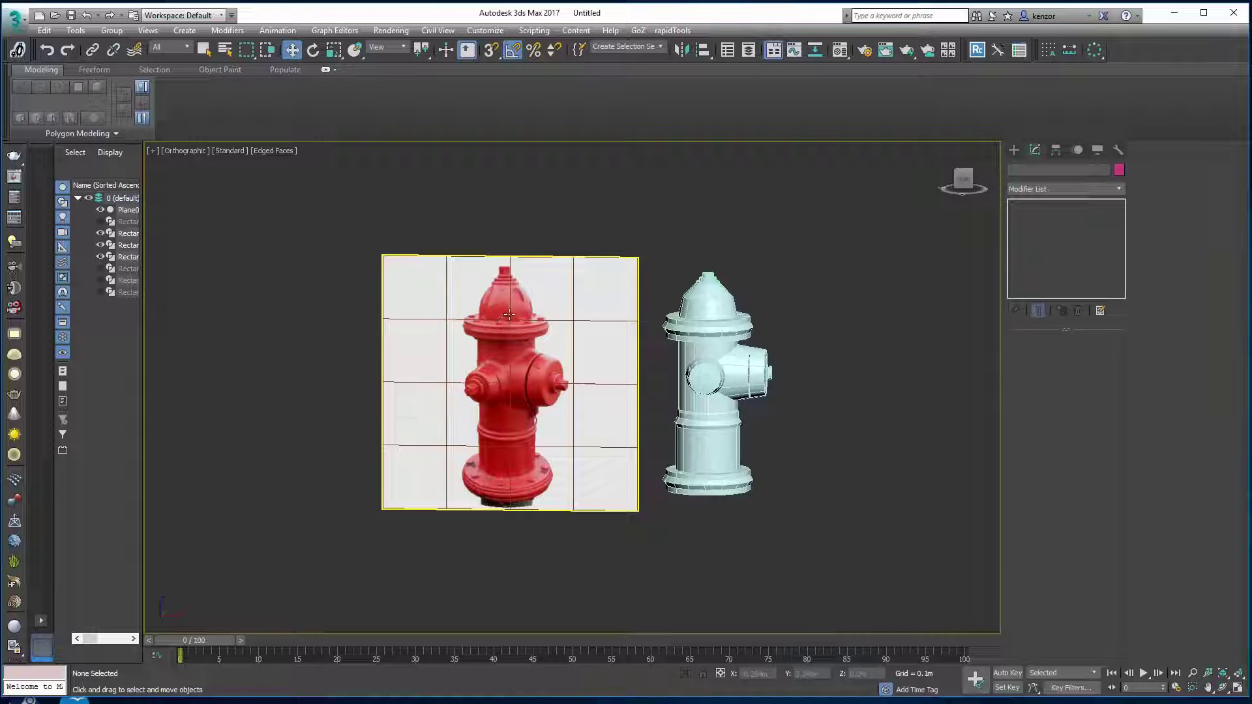
- Hide the plane carrying the hydrant reference photo
left_click(514, 313)
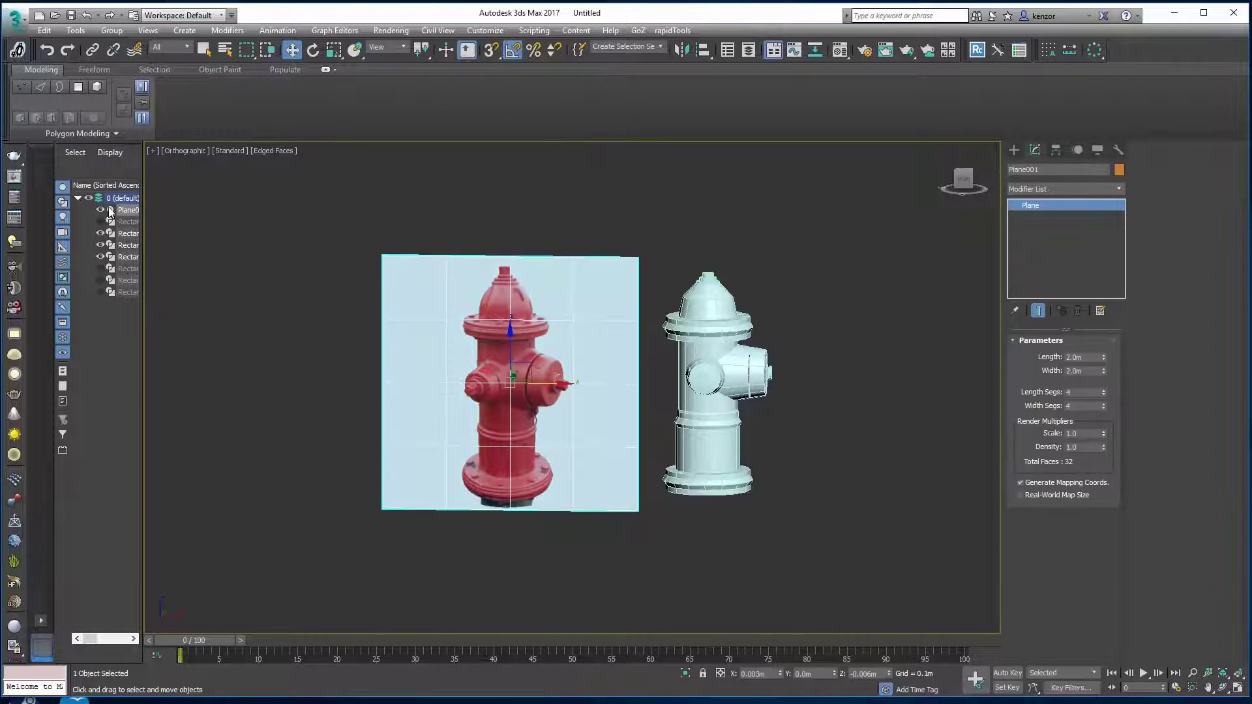
left_click(101, 210)
left_click(797, 335)
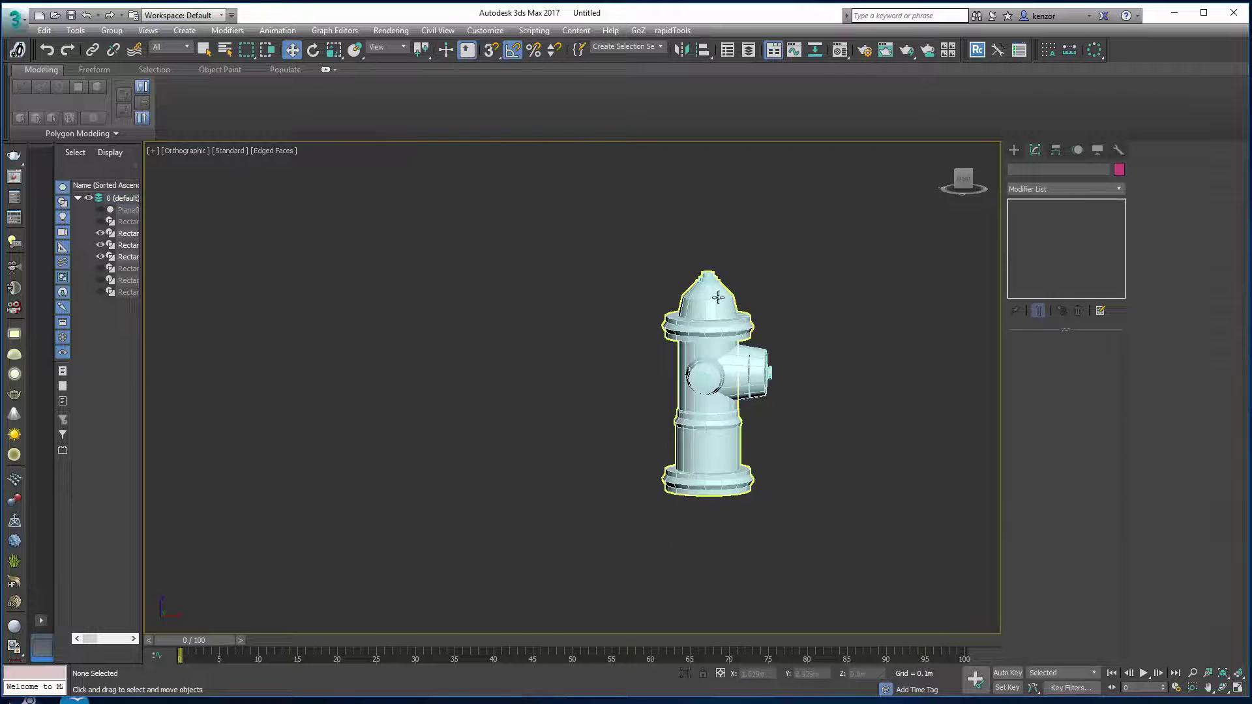
- Remove the TurboSmooth modifier from the hydrant's main body
scroll(715, 293, "up", 4)
left_click(767, 339)
middle_click_drag(848, 392, 815, 403, "alt")
middle_click_drag(816, 402, 832, 343)
scroll(777, 351, "down", 2)
left_click(762, 333)
left_click(726, 326)
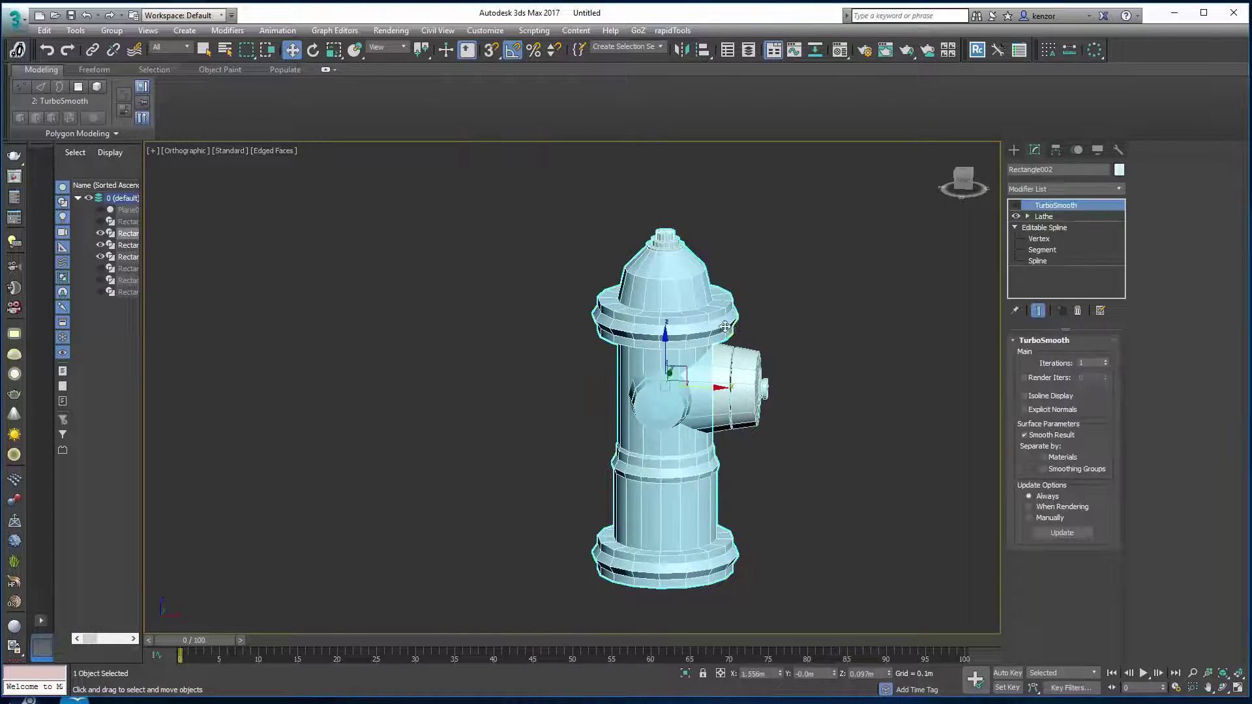
left_click(1079, 310)
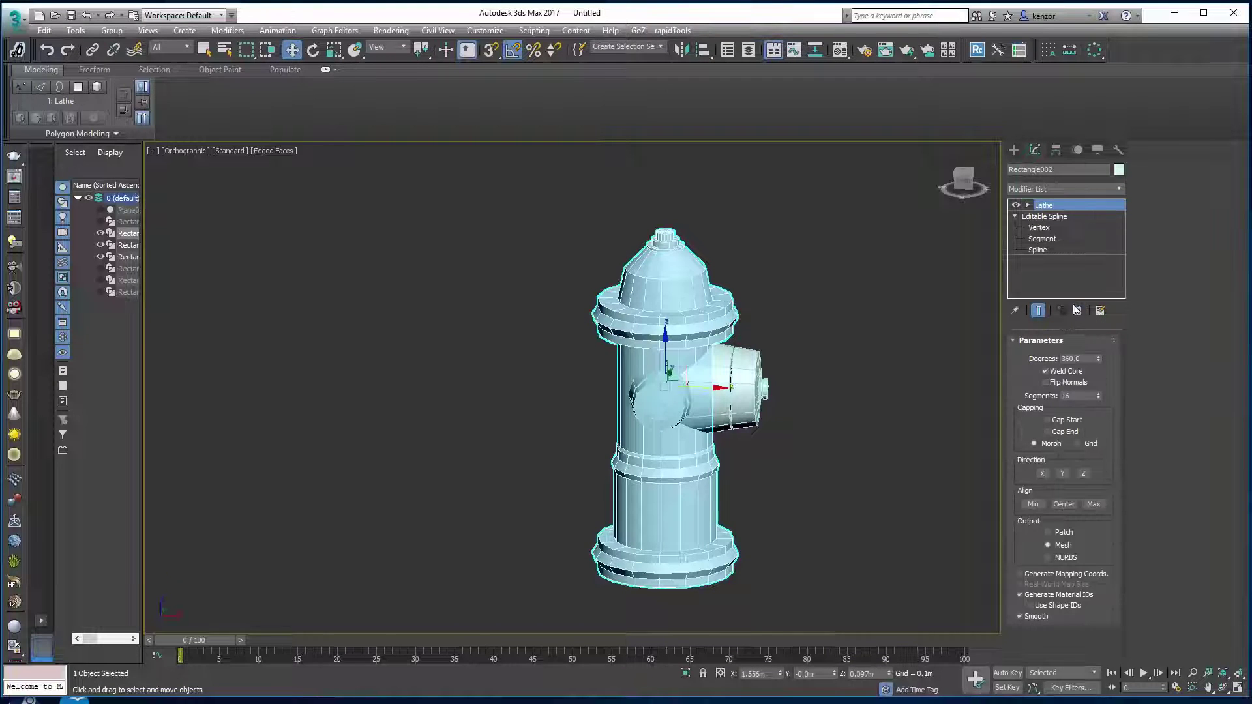
- Turn the main body into a ProBoolean compound object and set its operation to Union
left_click(1120, 191)
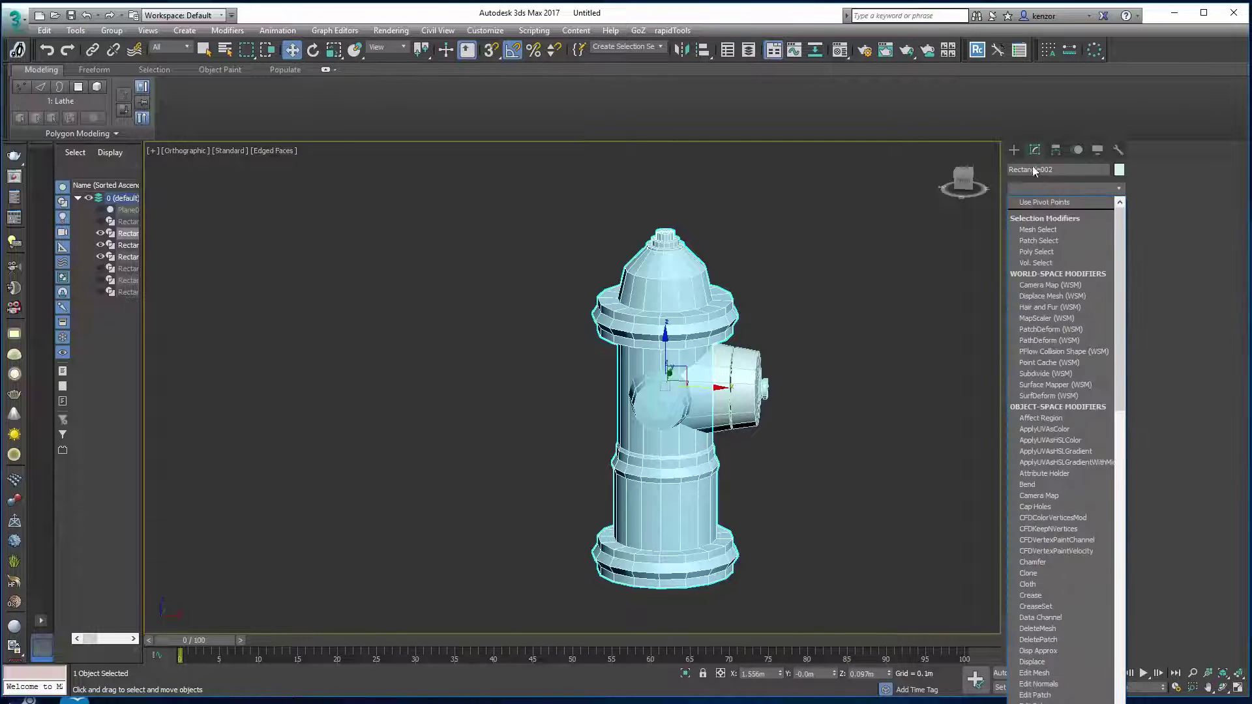
left_click(1013, 152)
left_click(1015, 151)
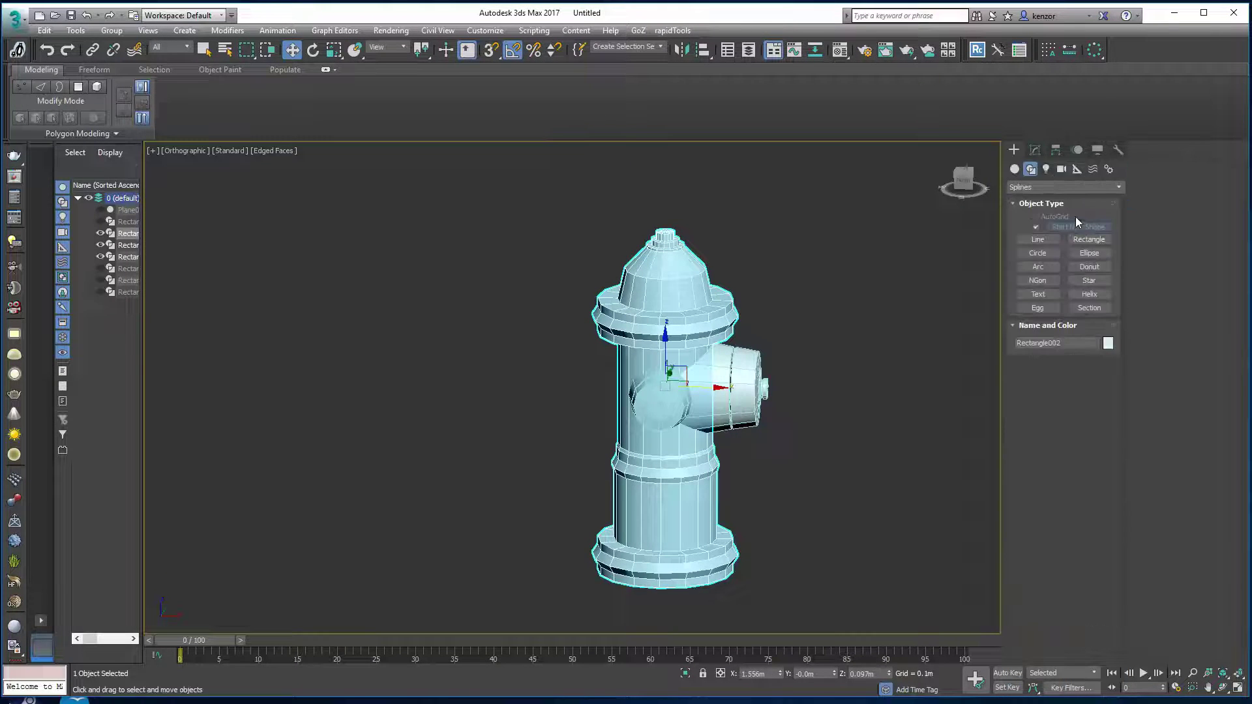
left_click(1016, 170)
left_click(1044, 189)
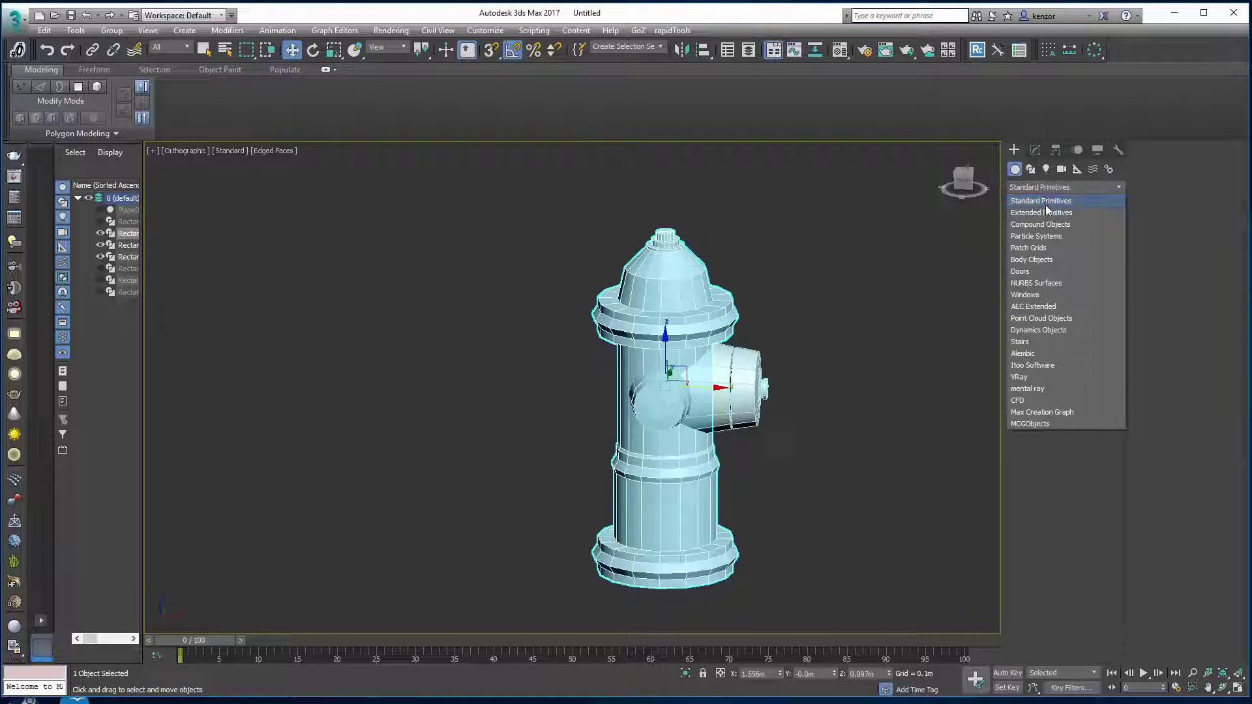
left_click(1044, 226)
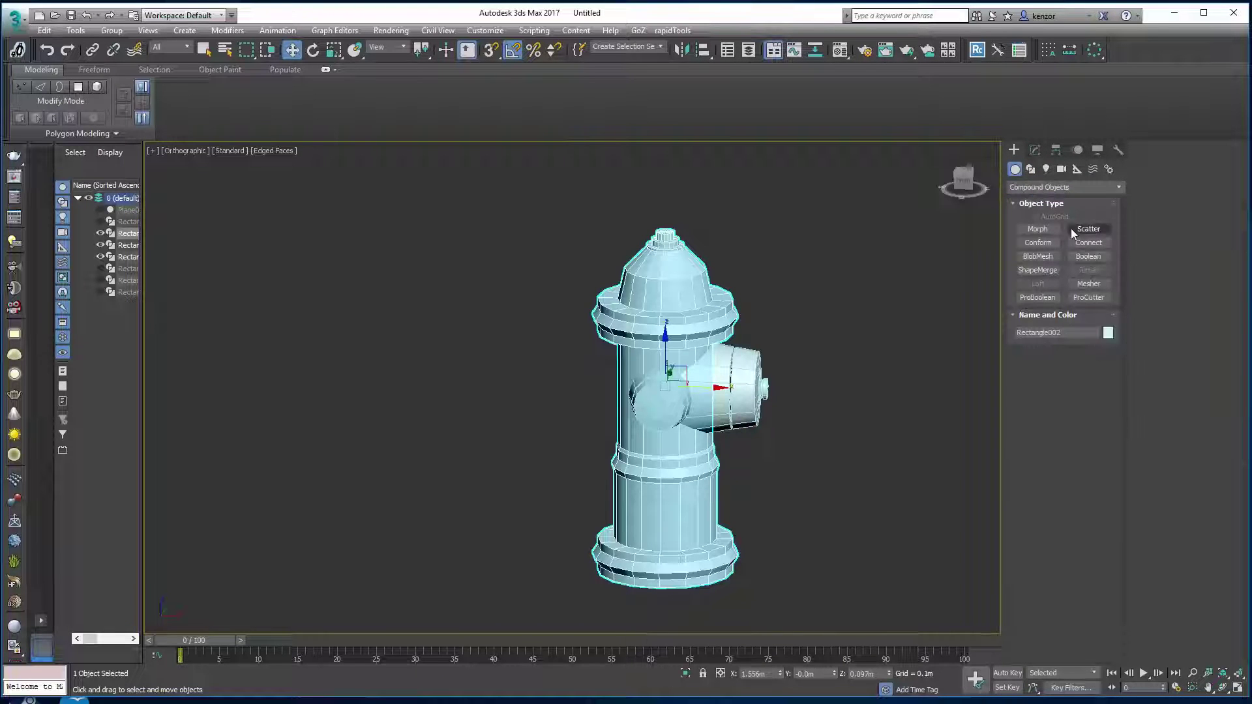
left_click(1043, 297)
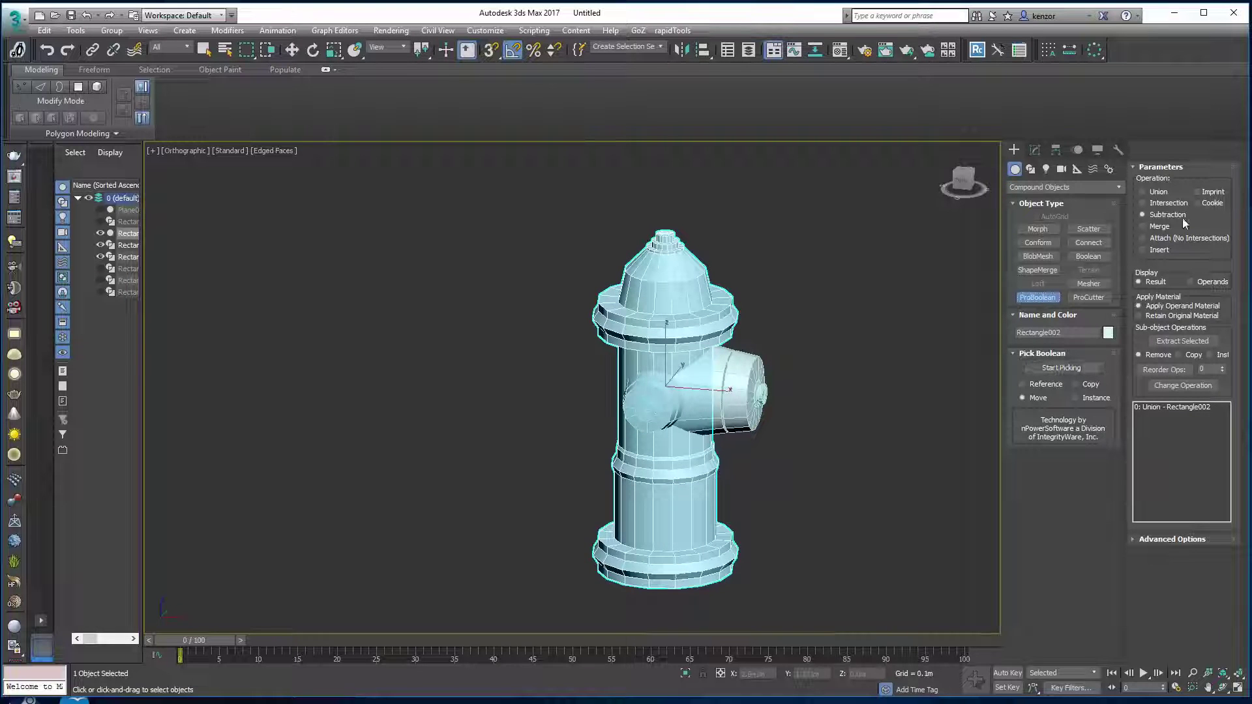
left_click(1164, 192)
- Try to union the large front nozzle into the main body, and undo the Boolean pick
left_click(1066, 368)
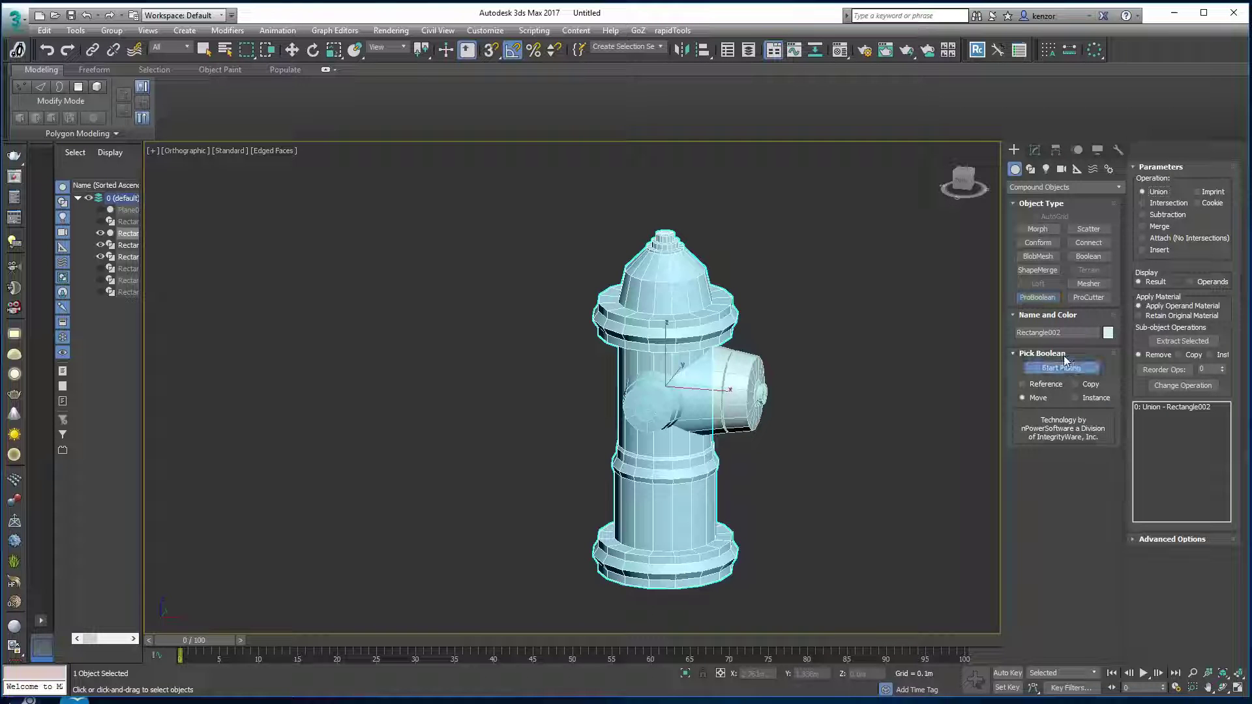
left_click(747, 385)
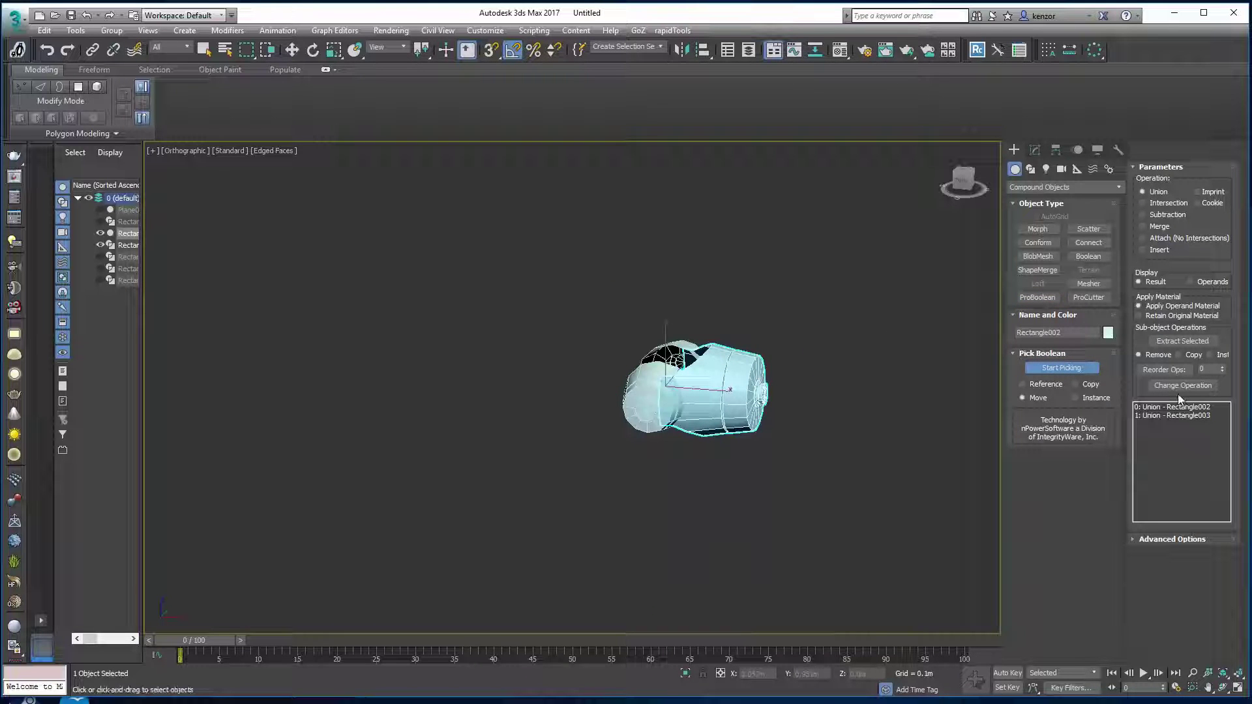
middle_click_drag(850, 387, 878, 338, "alt")
key("ctrl+z")
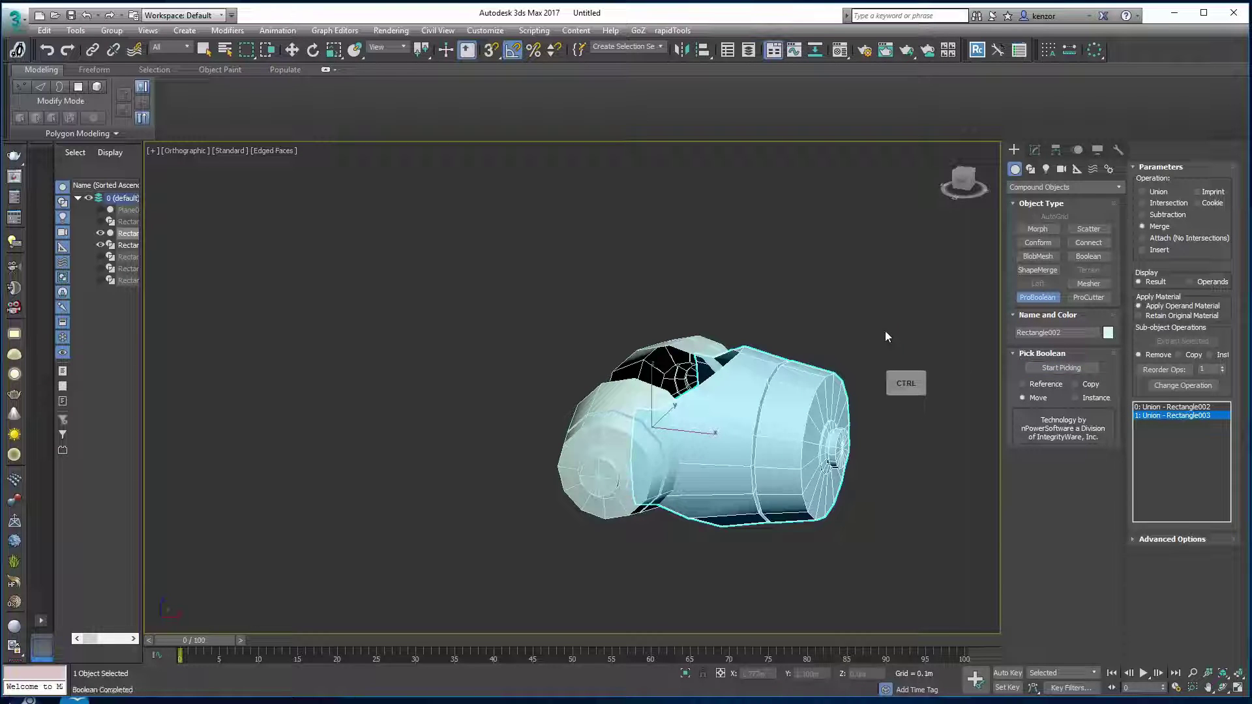
key("ctrl+z")
middle_click_drag(886, 328, 863, 320, "alt")
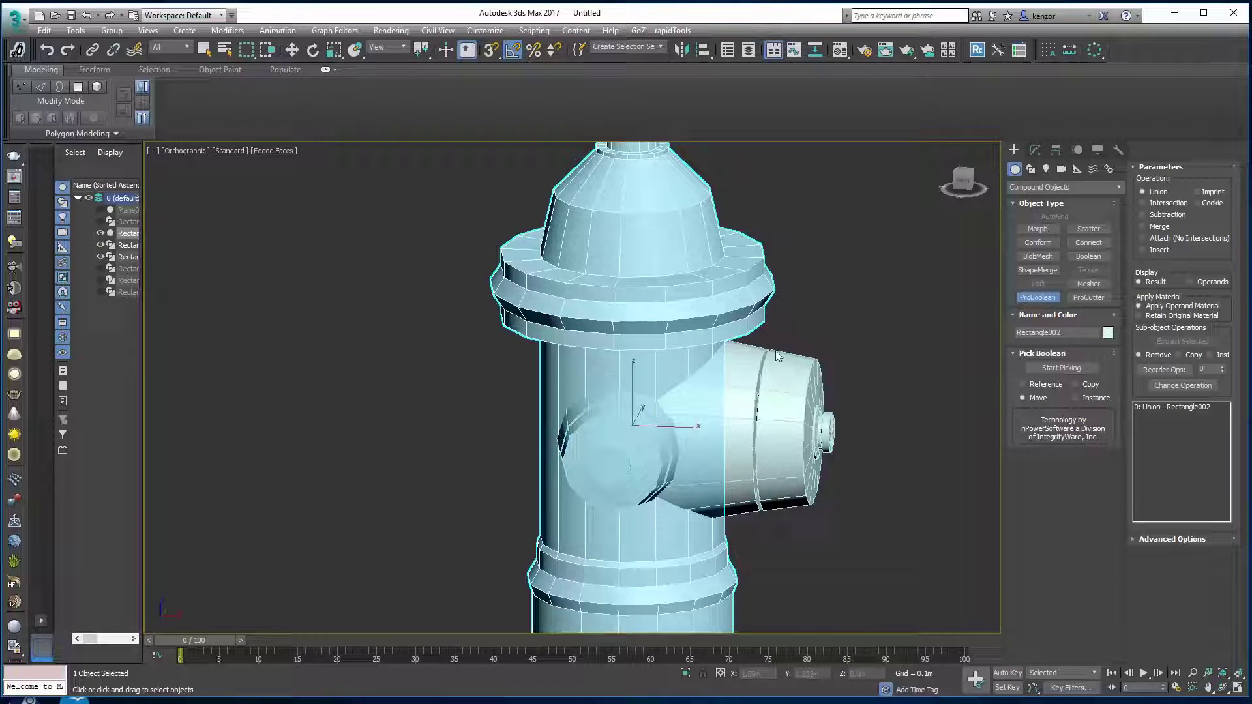
- Add an Edit Poly modifier to the large nozzle between its Lathe and TurboSmooth modifiers
left_click(1035, 150)
left_click(852, 328)
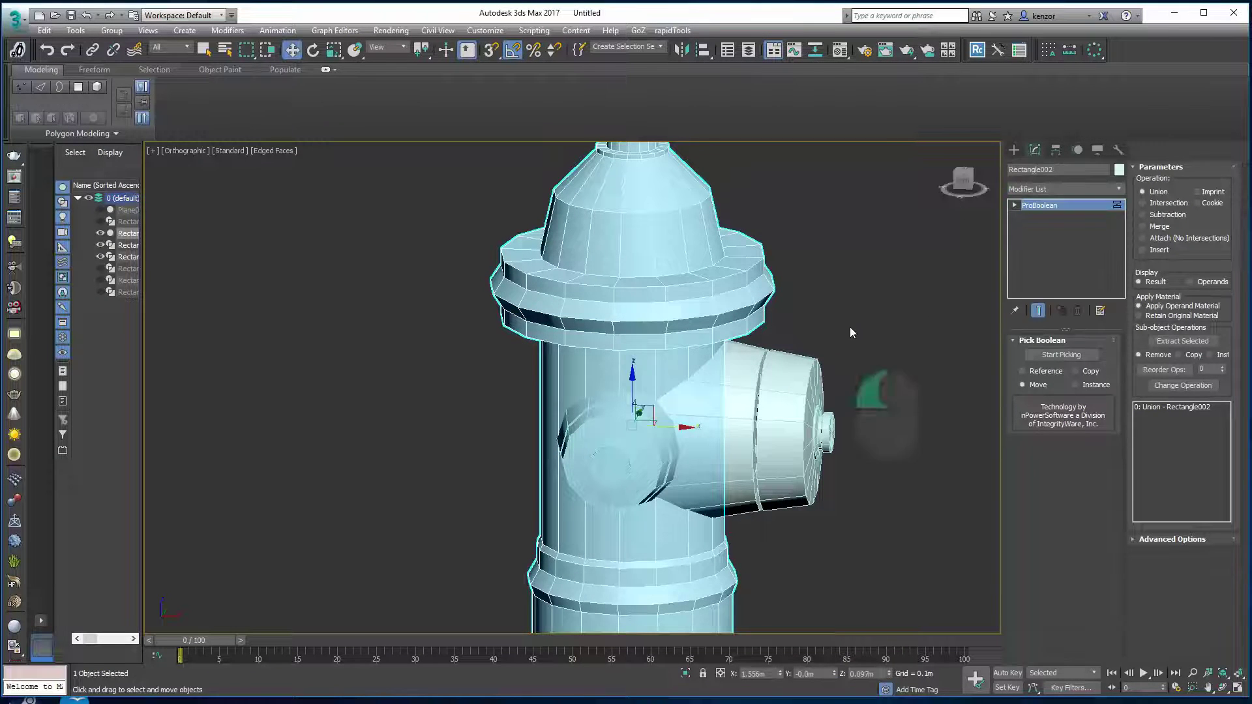
left_click(747, 359)
mouse_move(812, 323)
middle_mouse_down("alt")
mouse_move(732, 332)
mouse_move(827, 319)
mouse_move(815, 320)
middle_mouse_up("alt")
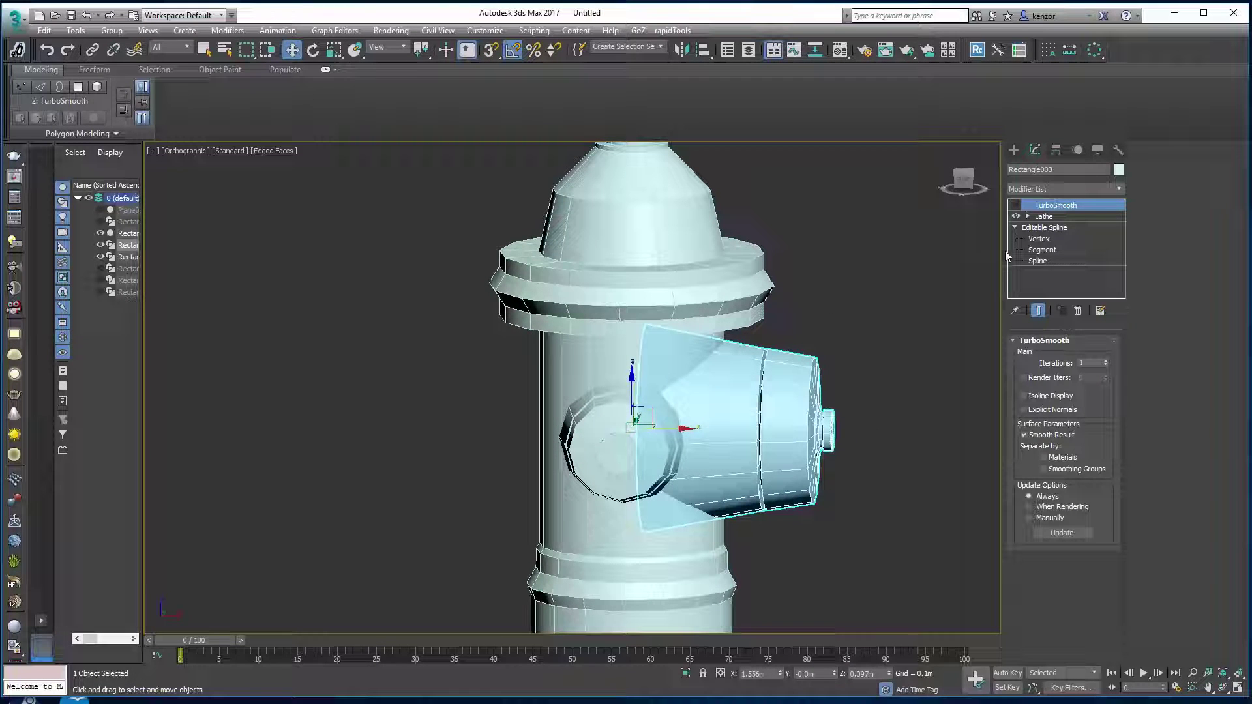
left_click(1084, 216)
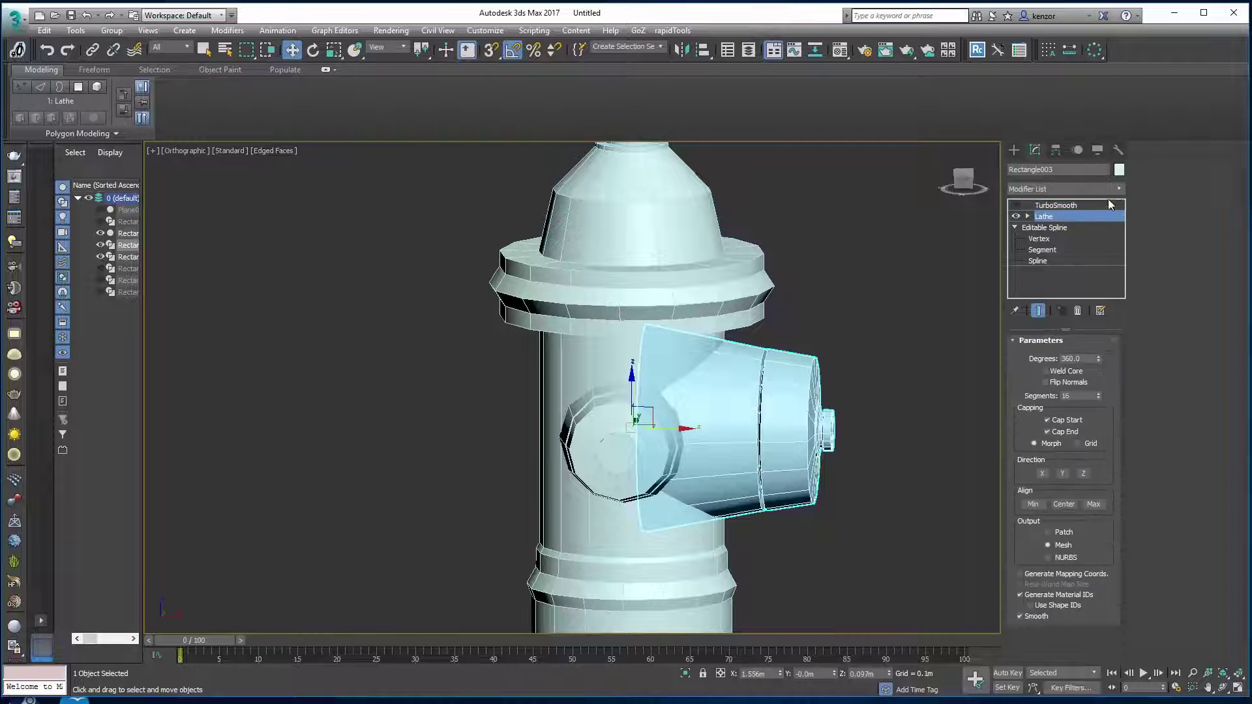
left_click(1120, 189)
key("e")
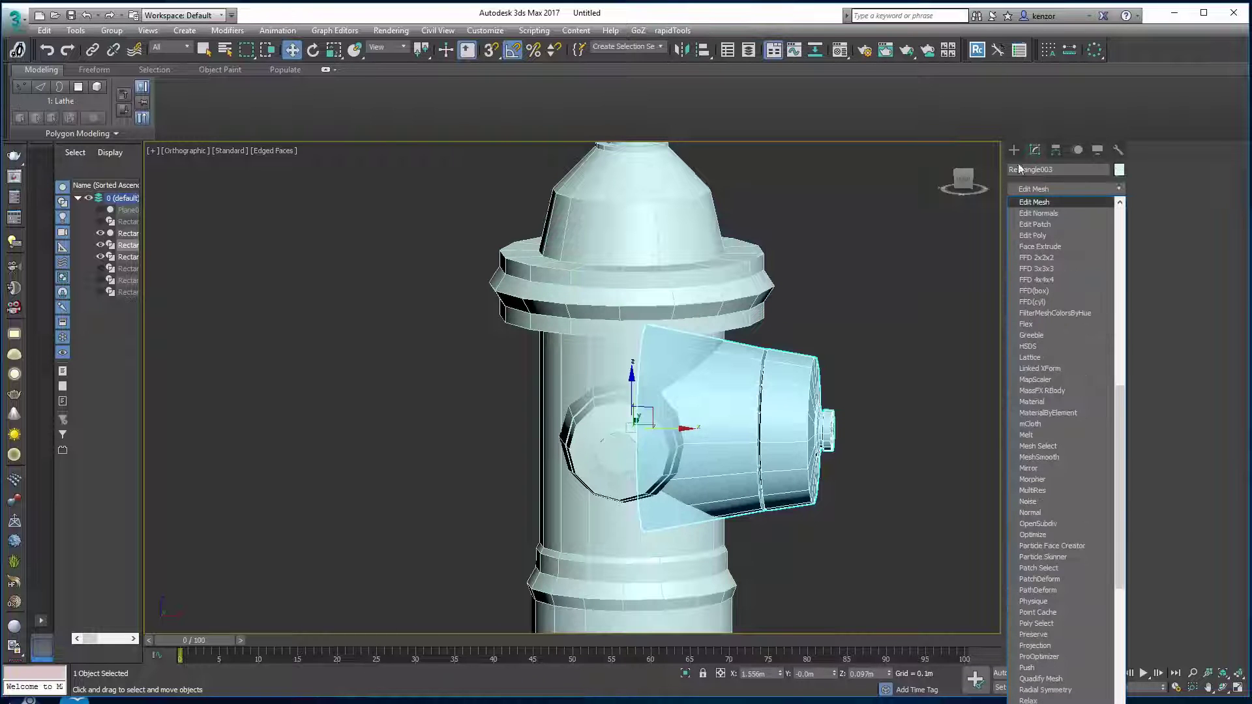
left_click(1060, 237)
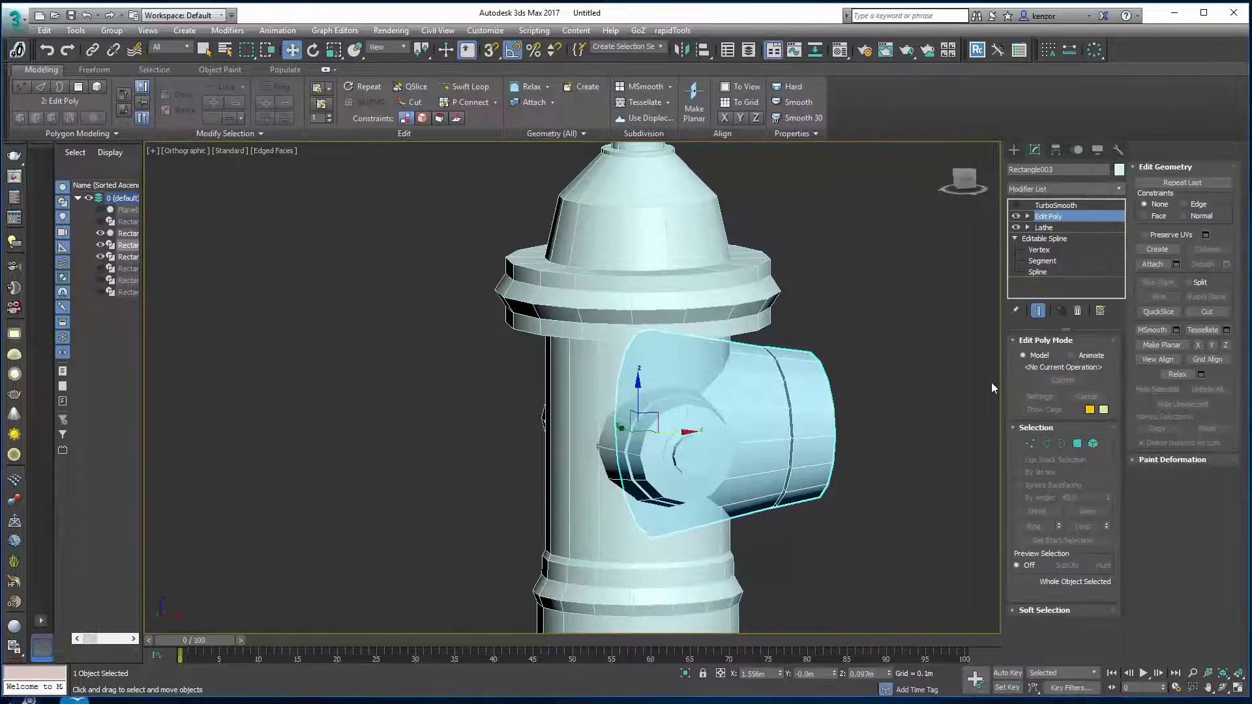
- Cap the open border at the large nozzle's inner end, using wireframe display to reach it, and leave border editing
left_click(1062, 443)
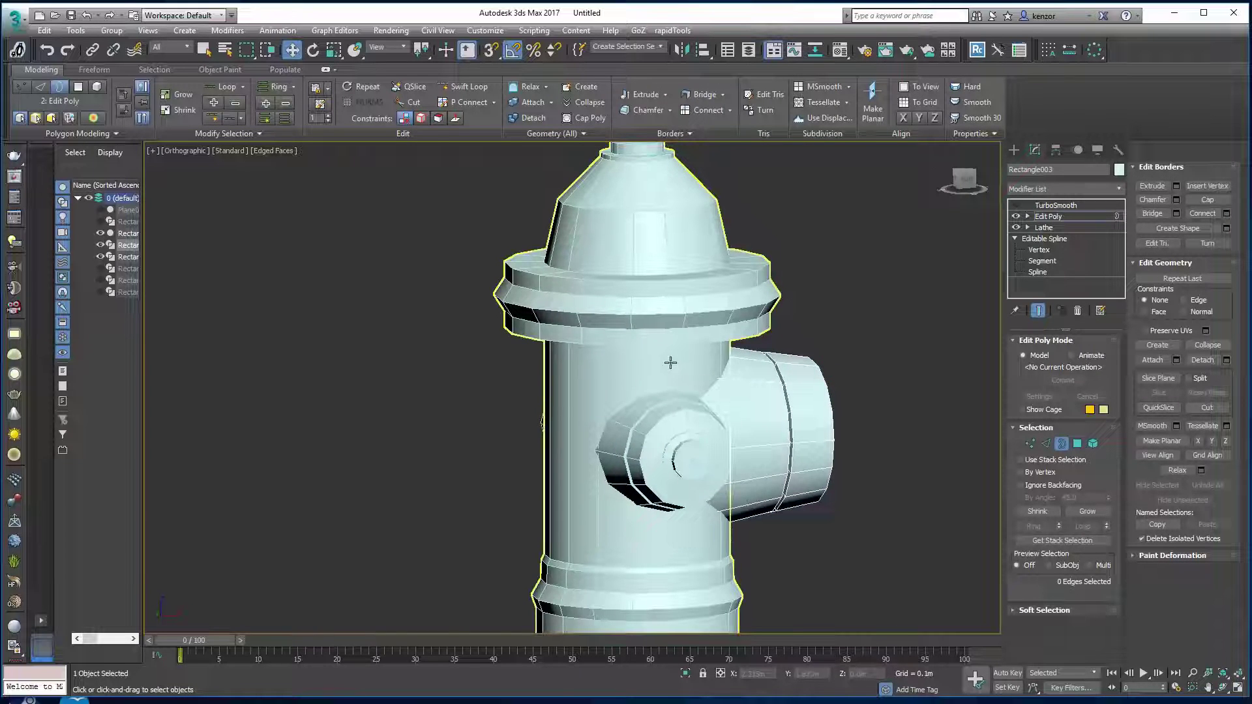
key("F3")
left_click(670, 359)
middle_click_drag(716, 338, 674, 337, "alt")
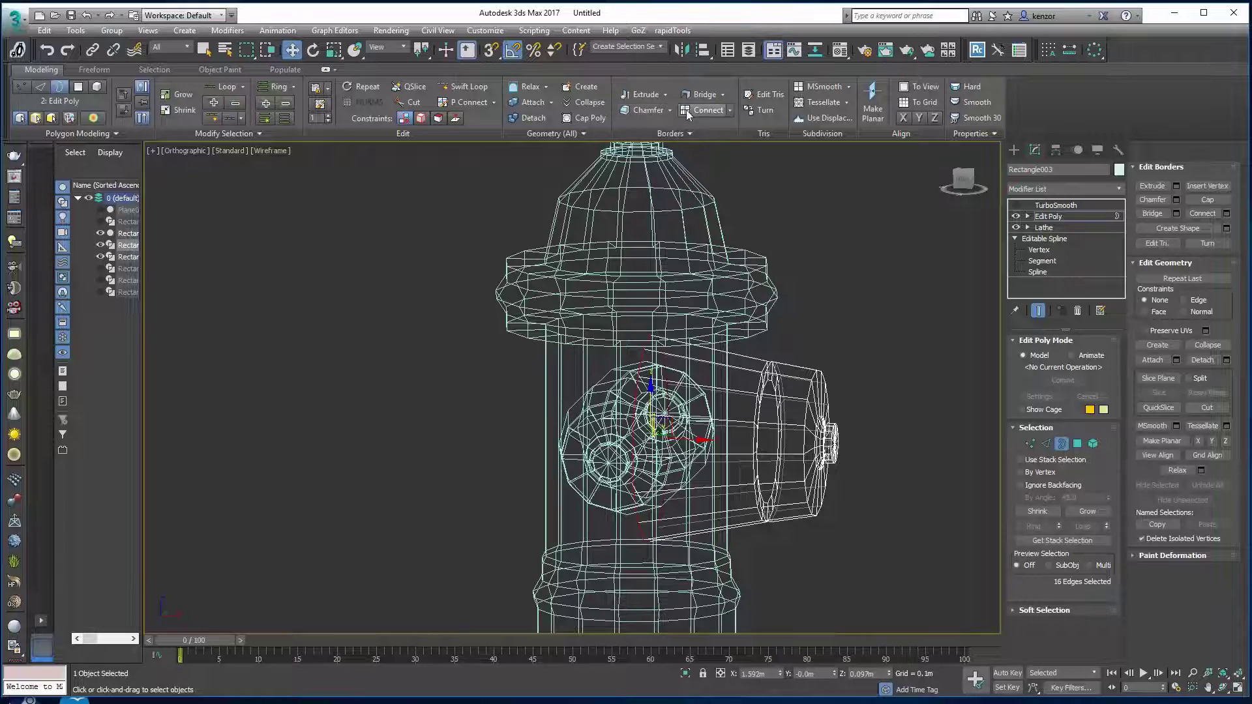
middle_click_drag(770, 281, 797, 353, "alt")
scroll(793, 328, "down", 2)
middle_click_drag(797, 352, 713, 370)
left_click(887, 381)
middle_click_drag(827, 355, 830, 357)
key("F3")
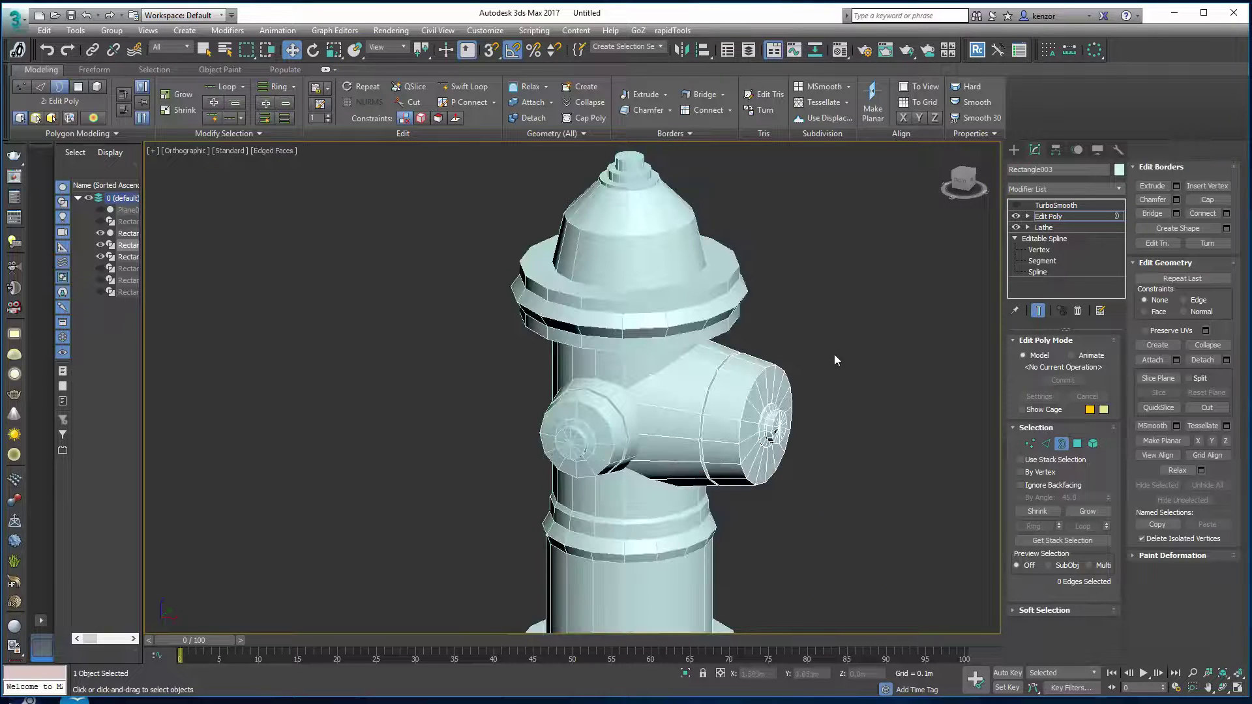
left_click(1062, 444)
- Turn on Backface Cull in the display properties of the hydrant parts and deselect them
left_click(1098, 149)
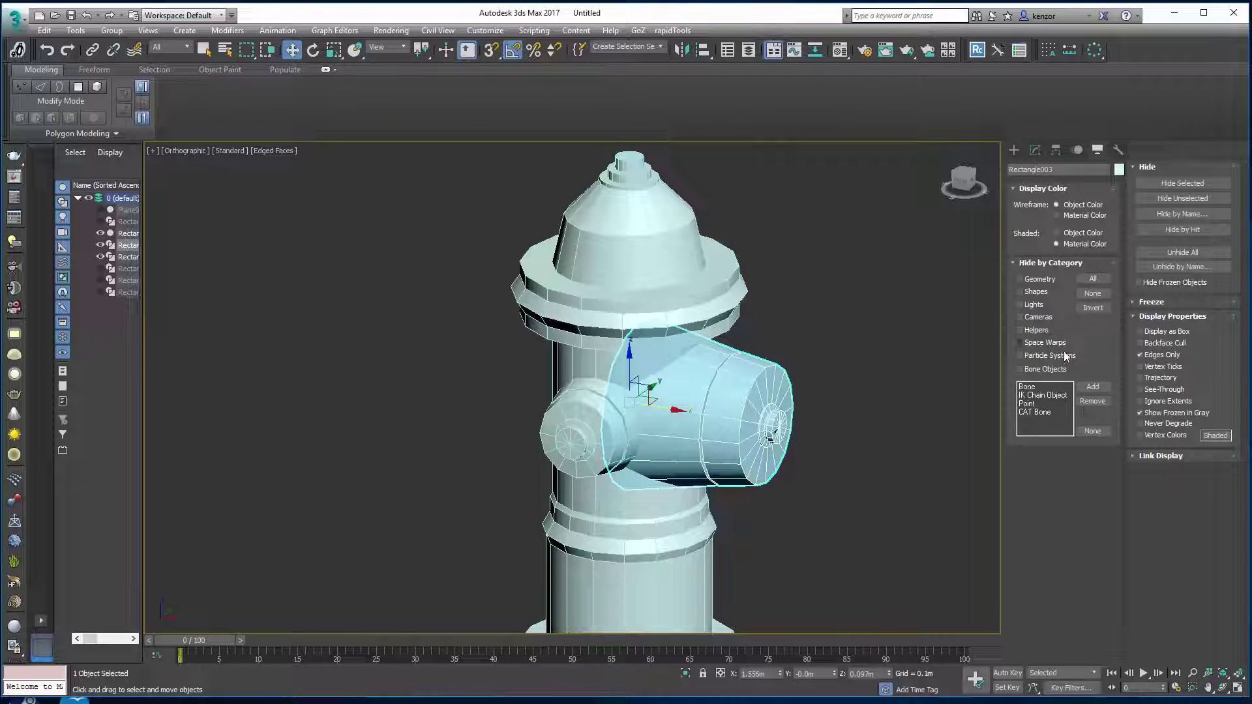
left_click(1160, 342)
left_click(697, 340)
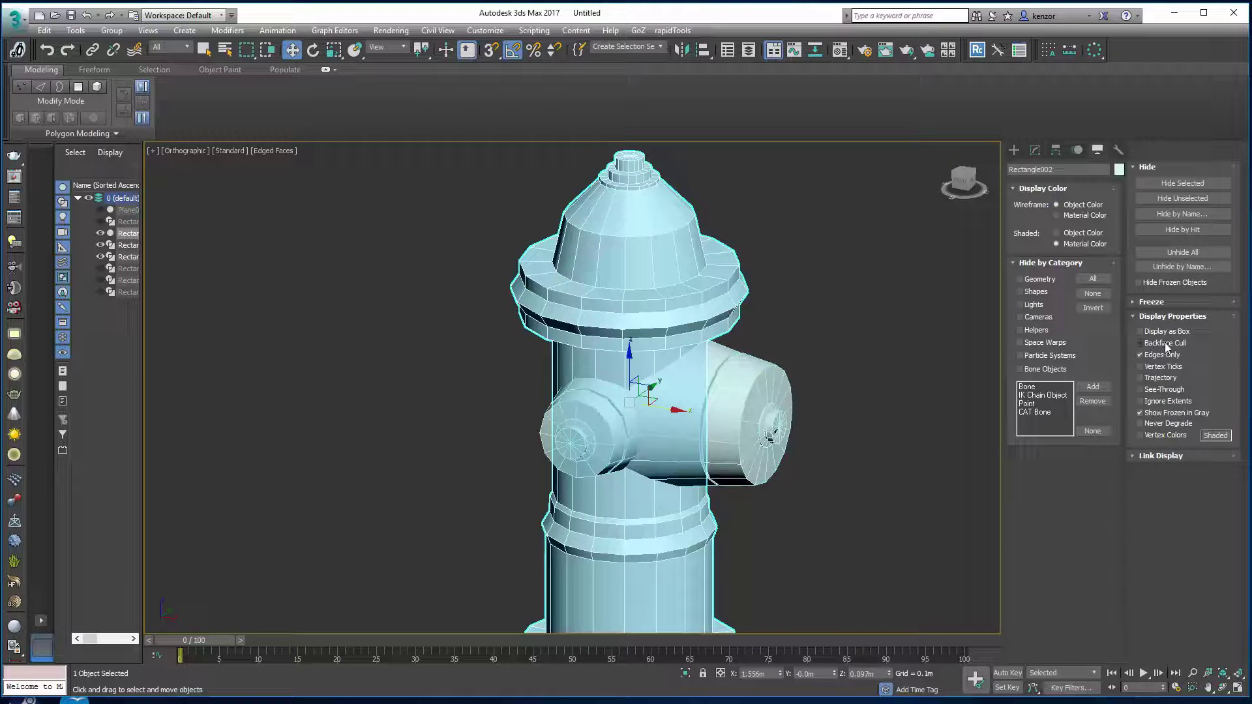
left_click(583, 398)
middle_click_drag(887, 354, 913, 367)
middle_click_drag(913, 367, 842, 342, "alt")
left_click(886, 338)
middle_click_drag(842, 341, 920, 275, "ctrl+alt")
- Union the large nozzle and the mirrored small nozzles into the main body's ProBoolean
left_click(750, 313)
left_click(1035, 150)
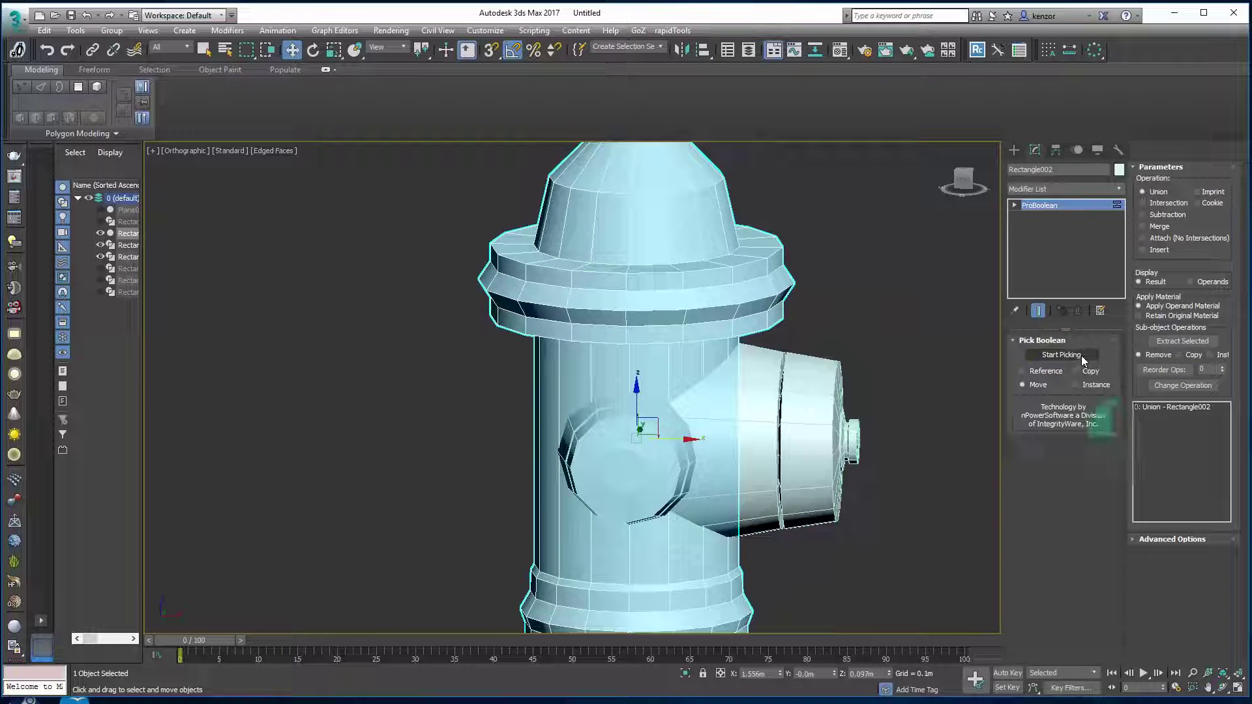
left_click(820, 381)
middle_click_drag(819, 382, 982, 341, "alt")
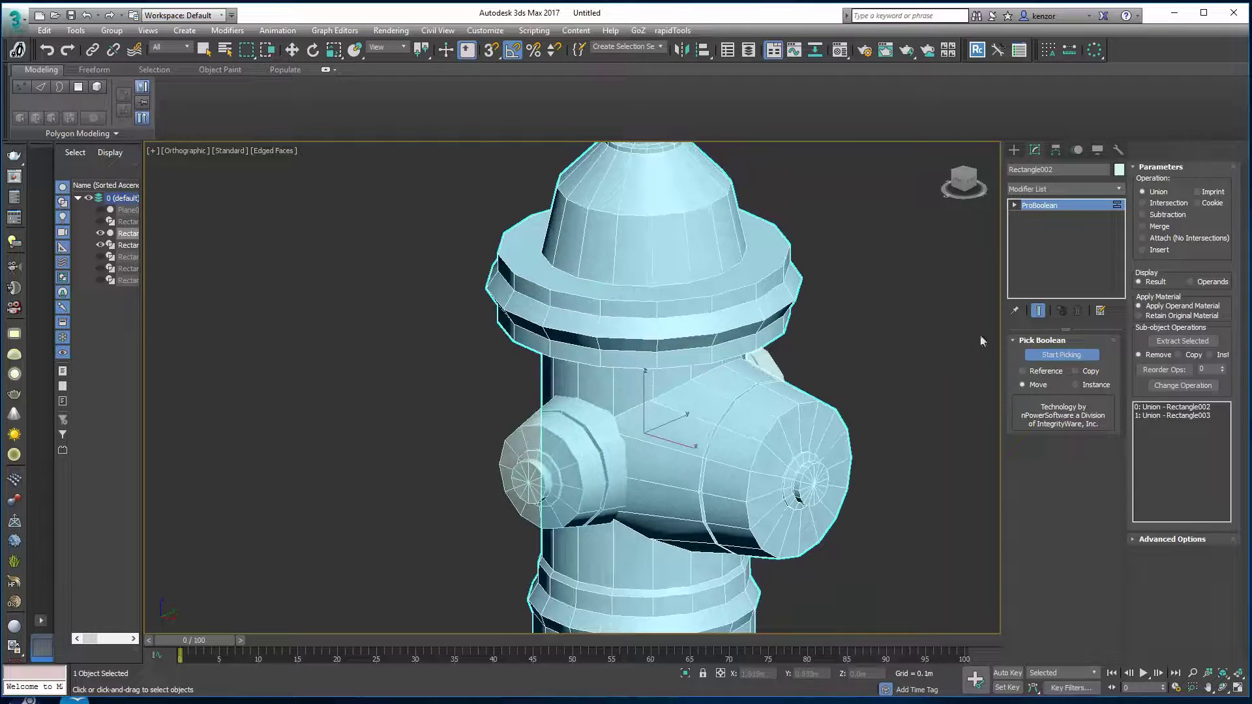
left_click(562, 440)
middle_click_drag(561, 440, 435, 415, "alt")
middle_click_drag(667, 406, 783, 375, "alt")
scroll(649, 395, "up", 4)
scroll(781, 324, "down", 4)
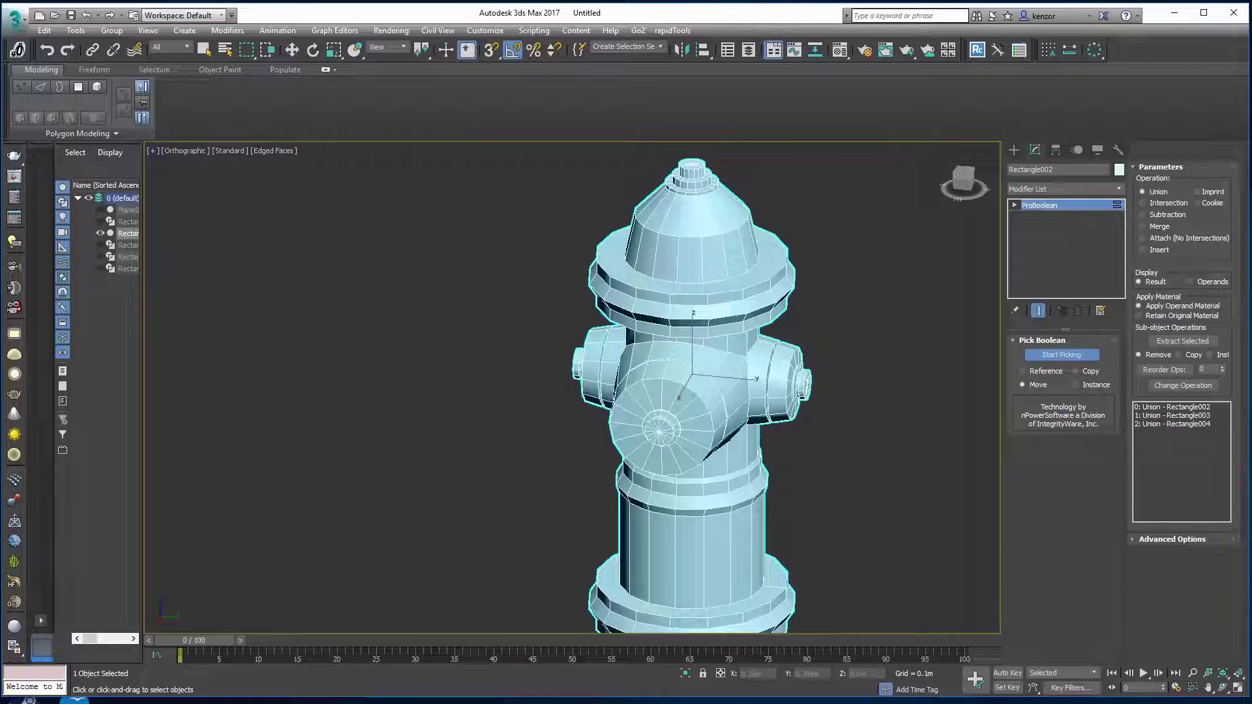
- Add an Edit Poly modifier on top of the merged hydrant's ProBoolean
left_click(1120, 189)
key("e")
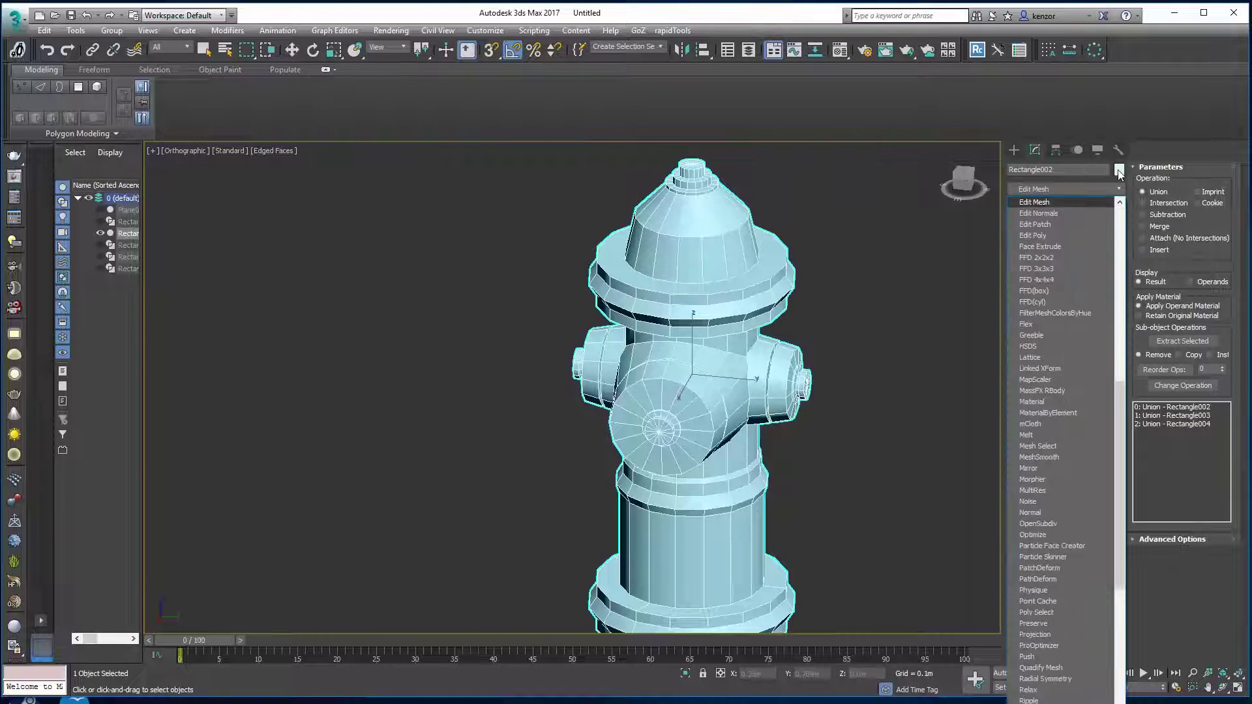
key("e")
key("Return")
- Select the polygons of one half of the hydrant, examine the dividing line at the base, and leave polygon editing
middle_click_drag(800, 252, 814, 222, "alt")
left_click(965, 177)
middle_click_drag(936, 266, 940, 326)
left_click(1078, 443)
left_click_drag(895, 176, 715, 534)
middle_click_drag(814, 398, 821, 507, "alt")
scroll(821, 507, "up", 5)
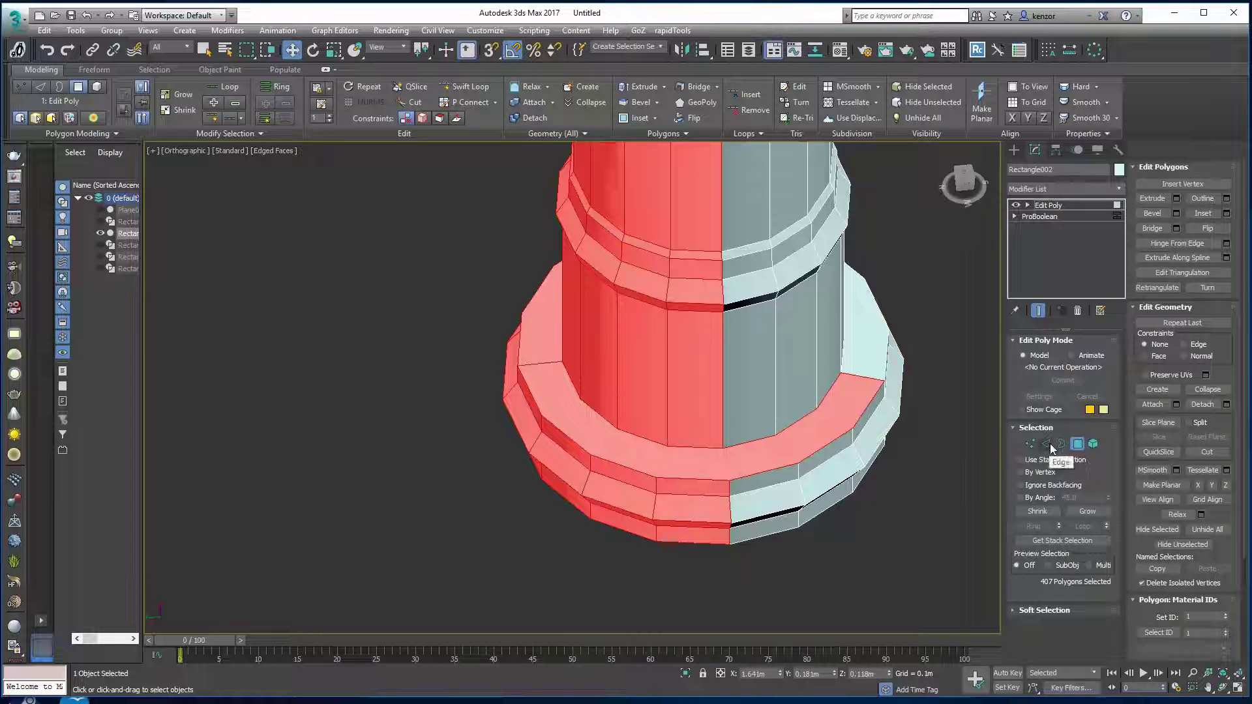
left_click(1119, 207)
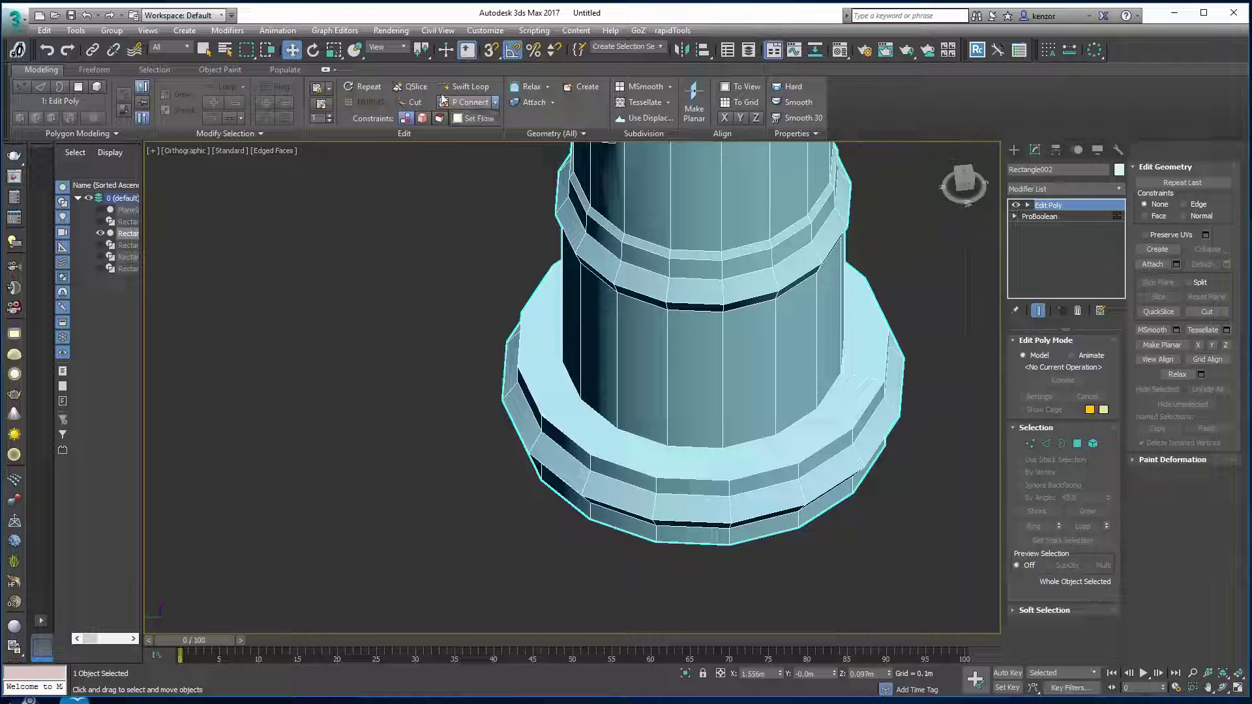
- Connect the outer and inner vertices across the top face of the base flange with Paint Connect, undoing one misplaced connection
left_click_drag(729, 484, 721, 441, "ctrl")
left_click_drag(655, 480, 671, 441, "ctrl")
left_click_drag(591, 455, 639, 399, "ctrl")
key("ctrl+z")
middle_click_drag(629, 406, 658, 408, "alt")
left_click_drag(582, 366, 629, 344, "ctrl")
middle_click_drag(630, 344, 657, 345, "alt")
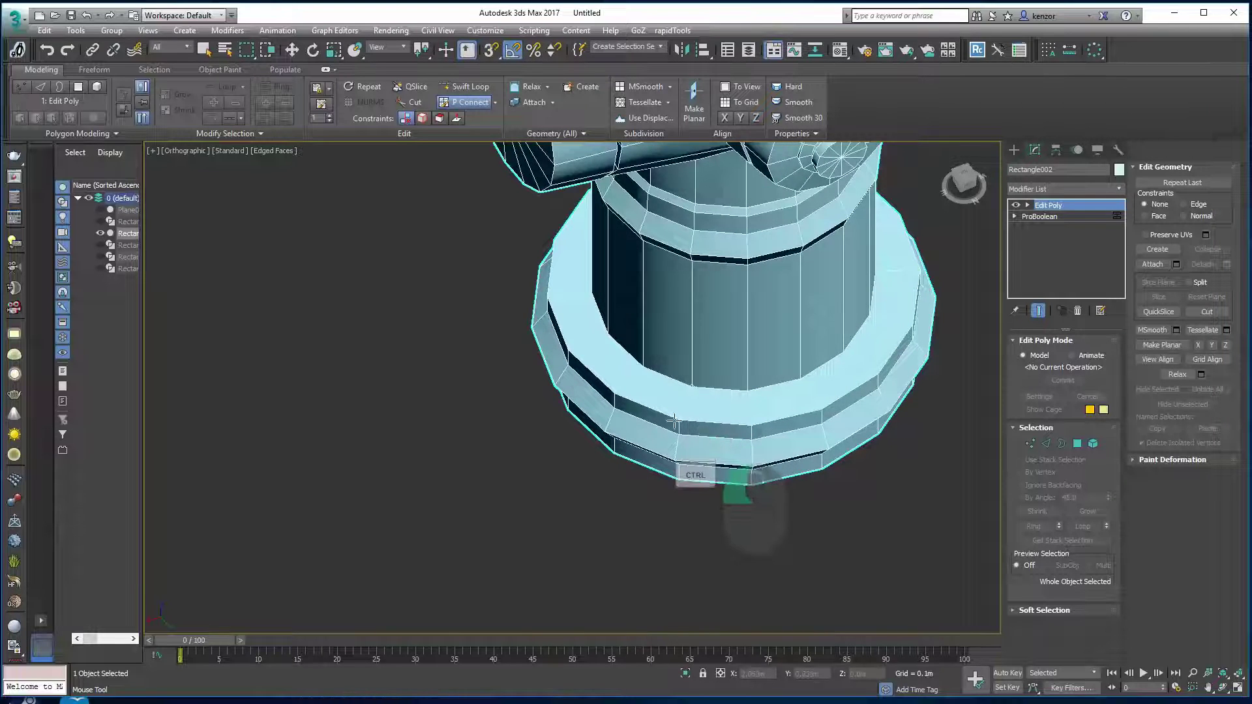
middle_click_drag(683, 397, 664, 380, "alt")
left_click_drag(664, 267, 658, 276, "ctrl")
middle_click_drag(644, 303, 728, 379, "alt")
left_click_drag(722, 428, 733, 450, "ctrl")
middle_click_drag(635, 420, 675, 340, "alt")
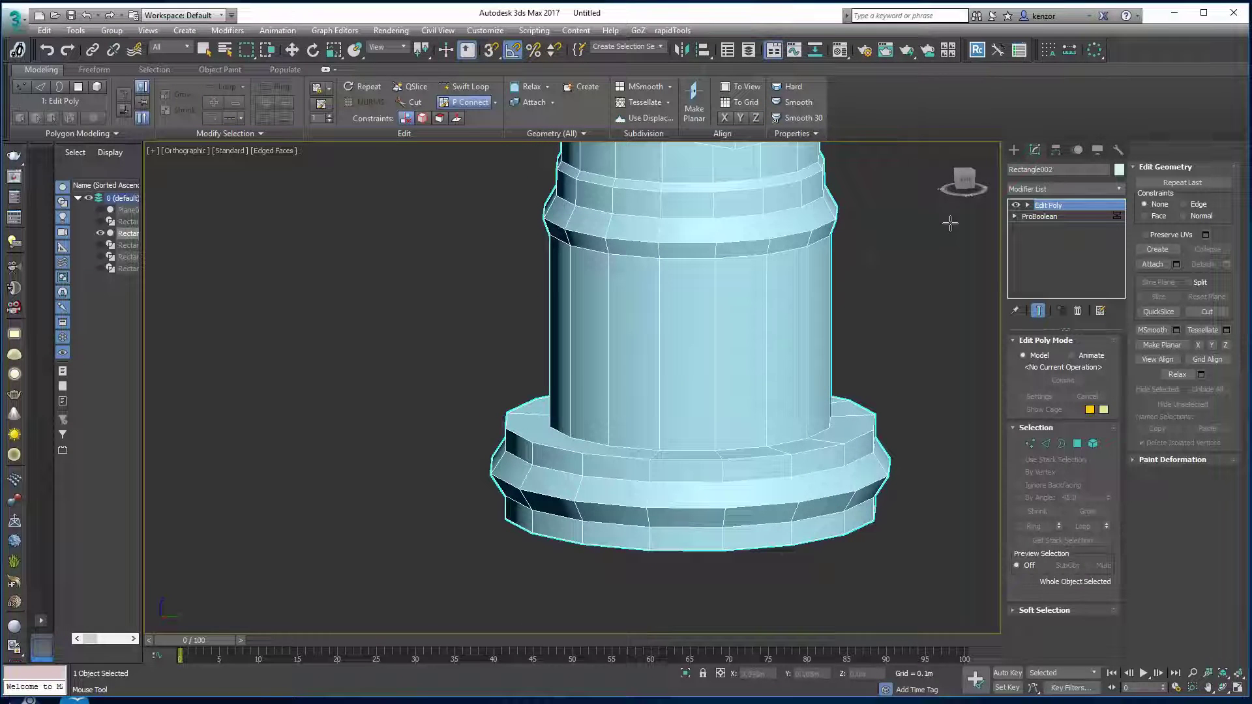
- Select the polygons of each half of the hydrant in the Right view to check how cleanly the mesh divides
left_click(966, 186)
middle_click_drag(895, 233, 782, 327, "alt")
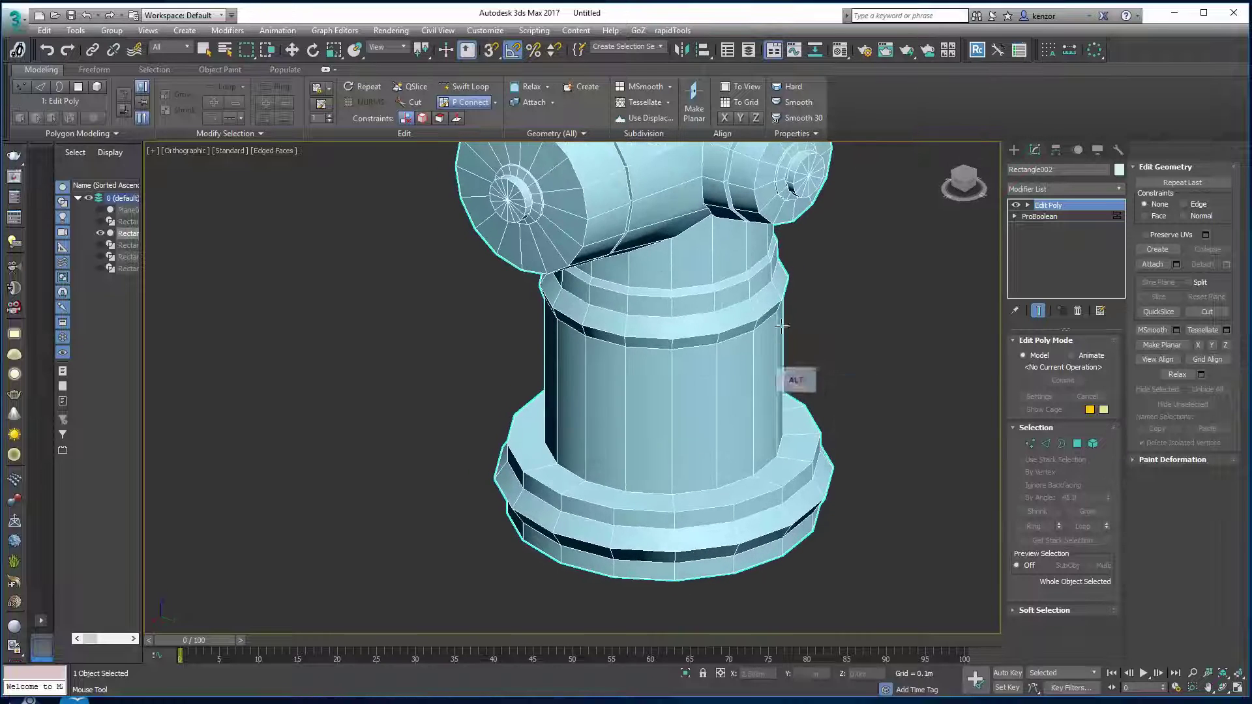
left_click(964, 180)
middle_click_drag(808, 265, 792, 301, "alt")
left_click(962, 181)
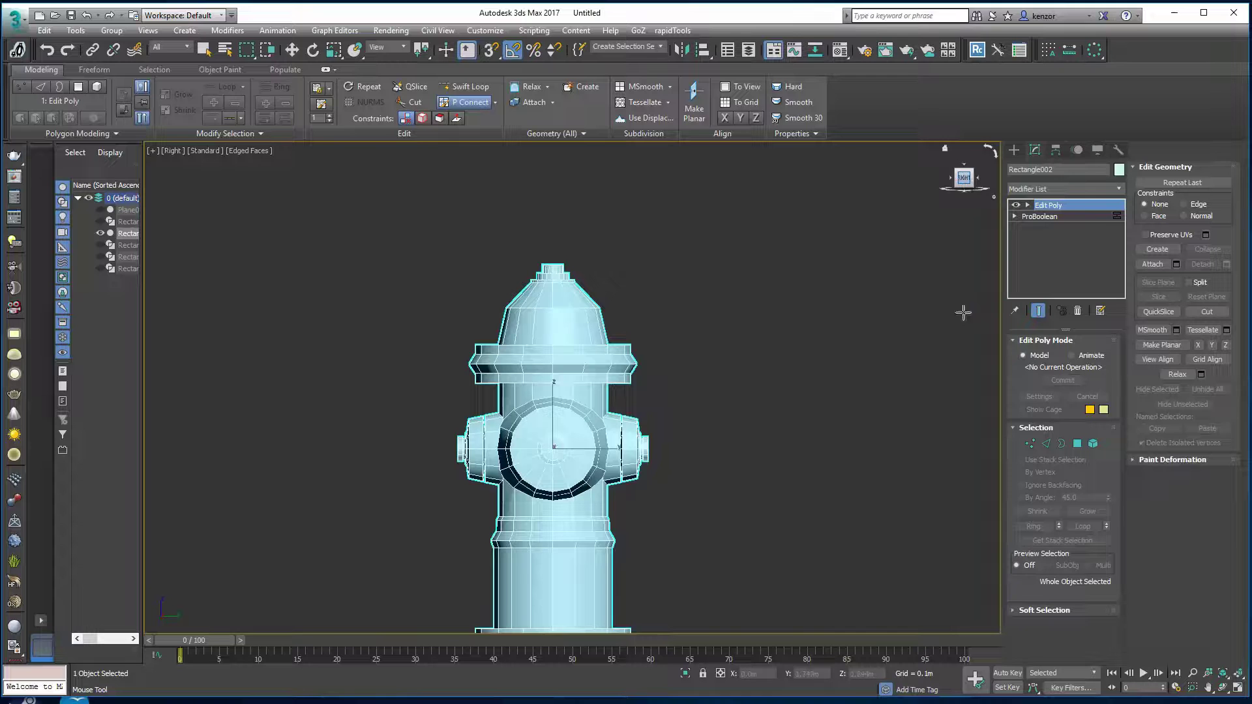
left_click(1077, 445)
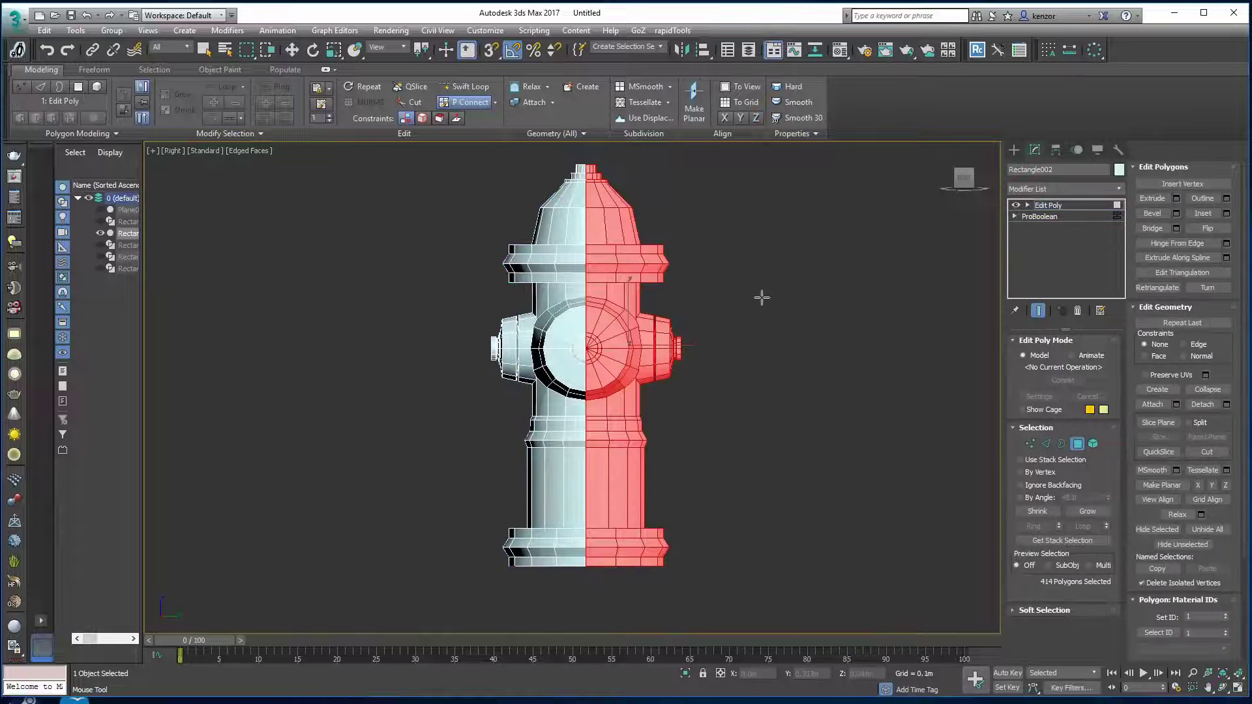
left_click(467, 173)
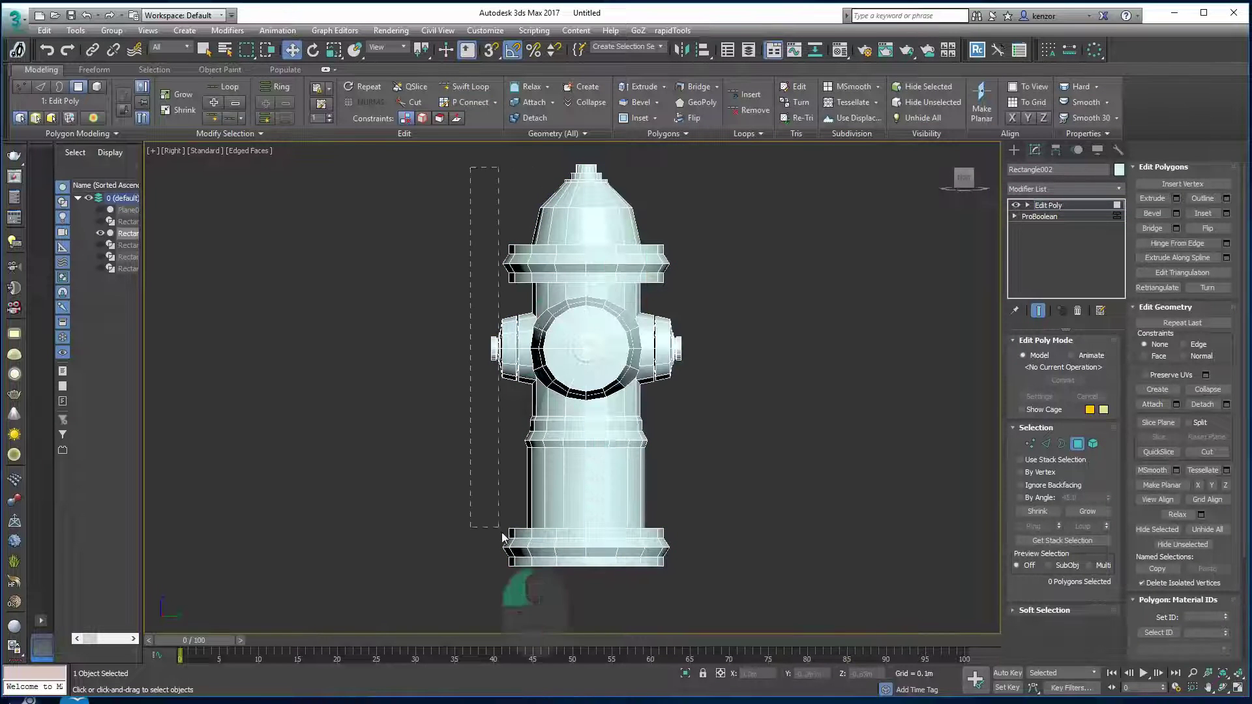
left_click_drag(573, 578, 582, 574)
middle_click_drag(582, 573, 734, 309, "alt")
scroll(822, 339, "up", 3)
- Connect vertices across the top face of the upper flange beneath the cap with Paint Connect in edge mode
left_click(1046, 444)
left_click(479, 105)
scroll(556, 334, "up", 4)
left_click(448, 433, "ctrl")
middle_click_drag(447, 433, 754, 462, "alt")
left_click(693, 373, "ctrl")
middle_click_drag(666, 407, 643, 384, "alt")
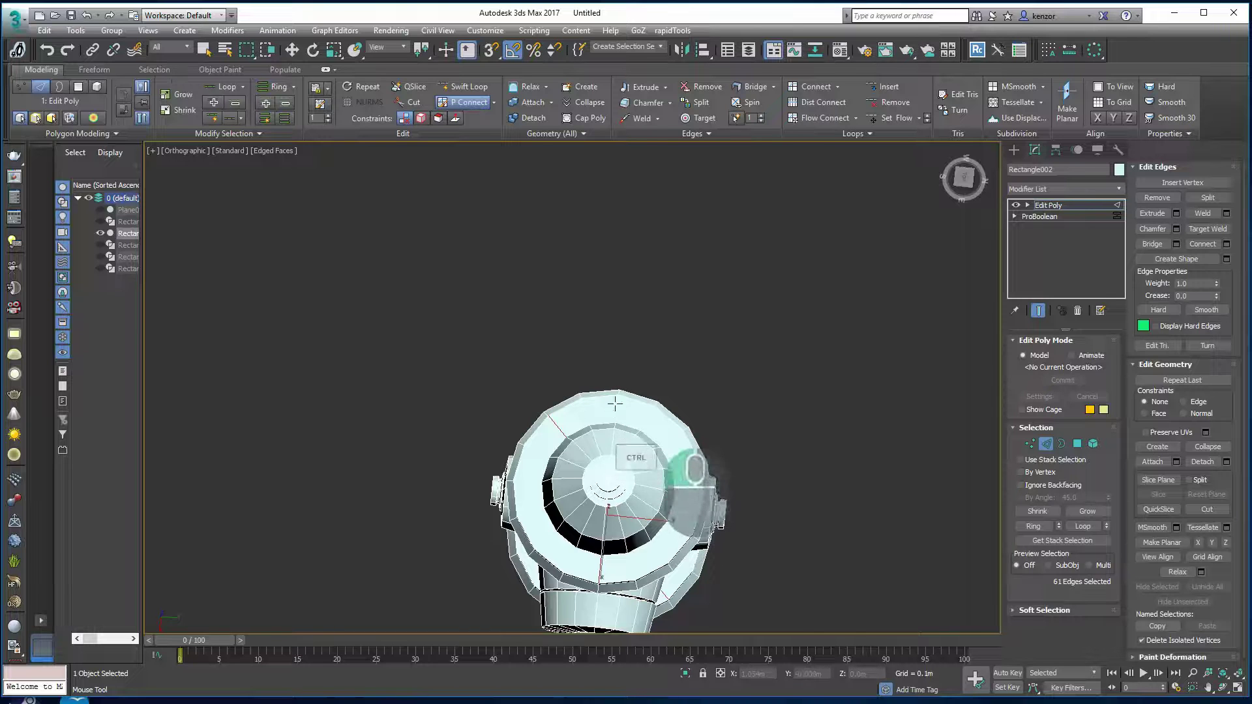
scroll(628, 393, "up", 4)
middle_click_drag(598, 434, 908, 359, "alt")
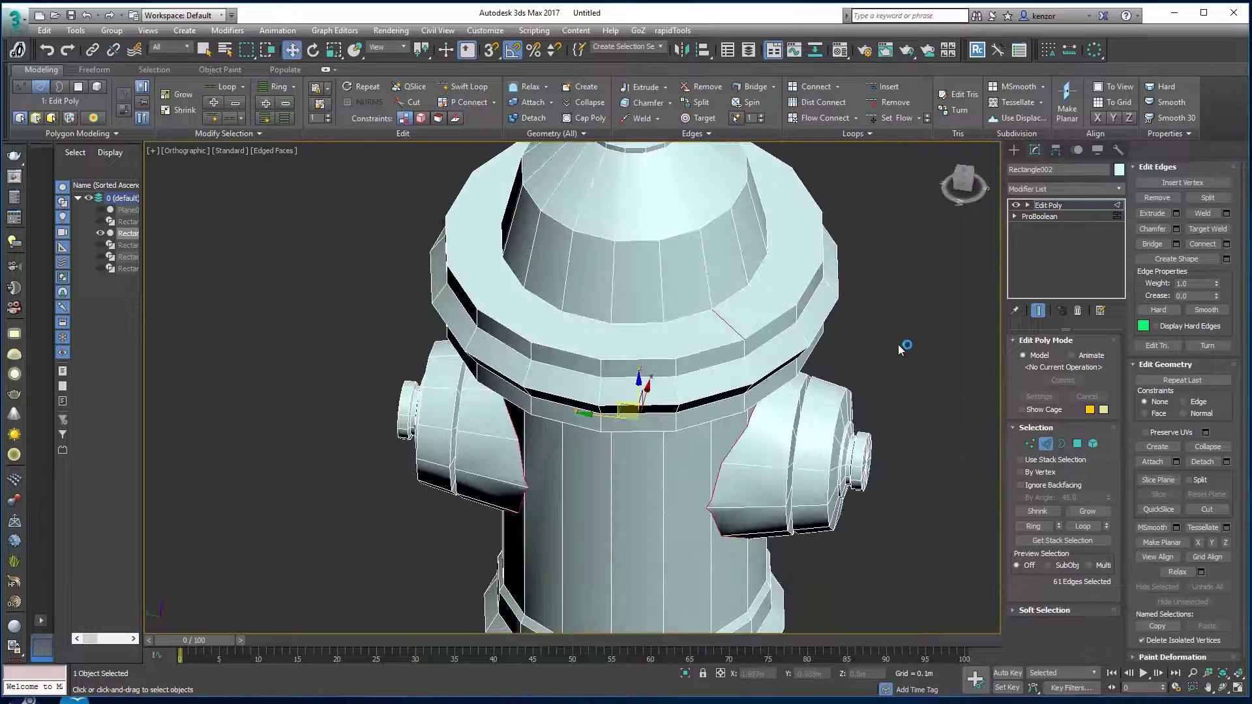
- Connect the inner and outer vertices across the upper flange's top face and its underside, front and back, with Paint Connect
left_click(462, 104)
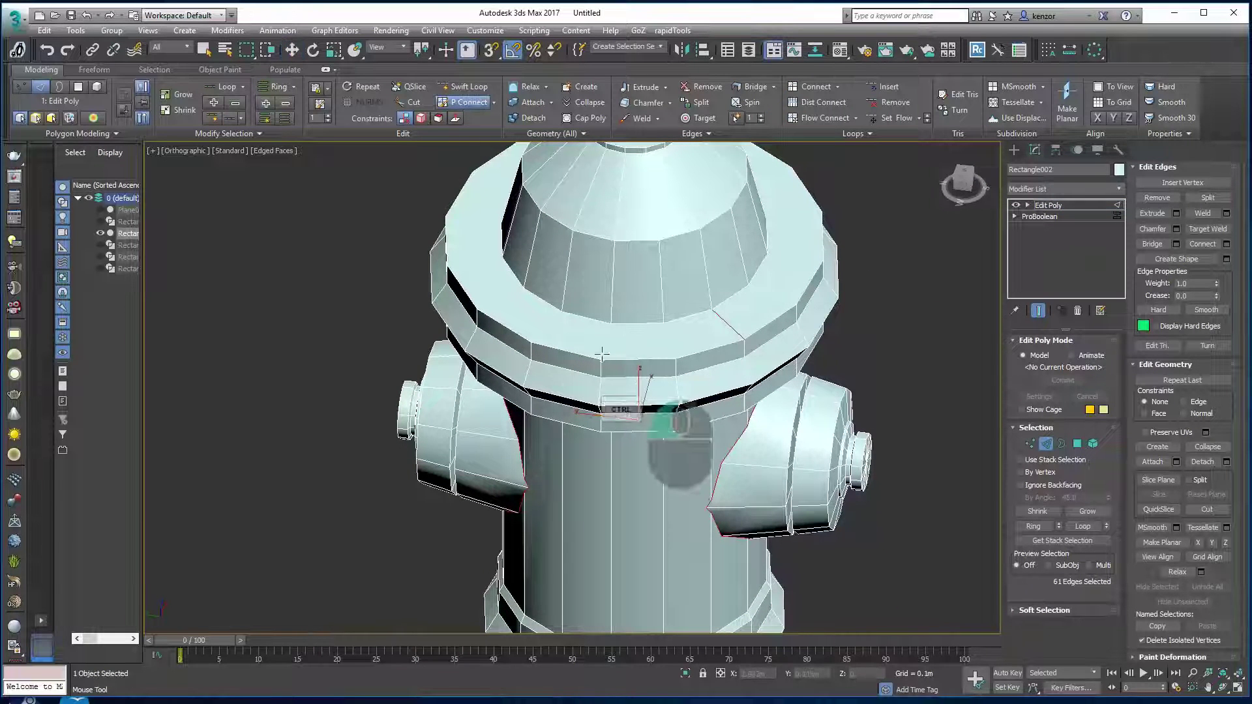
scroll(618, 307, "down", 3)
middle_click_drag(620, 300, 670, 345, "alt")
middle_click_drag(670, 390, 643, 280, "alt")
scroll(639, 252, "up", 5)
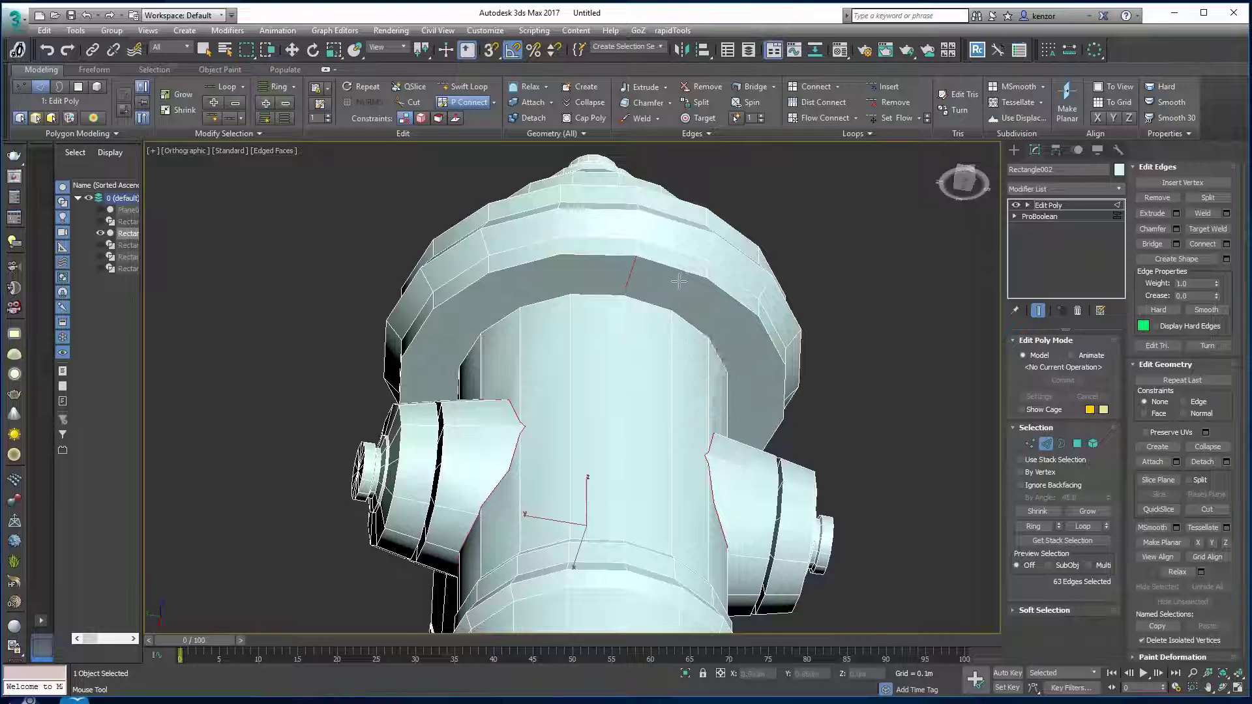
scroll(692, 307, "down", 4)
middle_click_drag(708, 339, 707, 330, "alt")
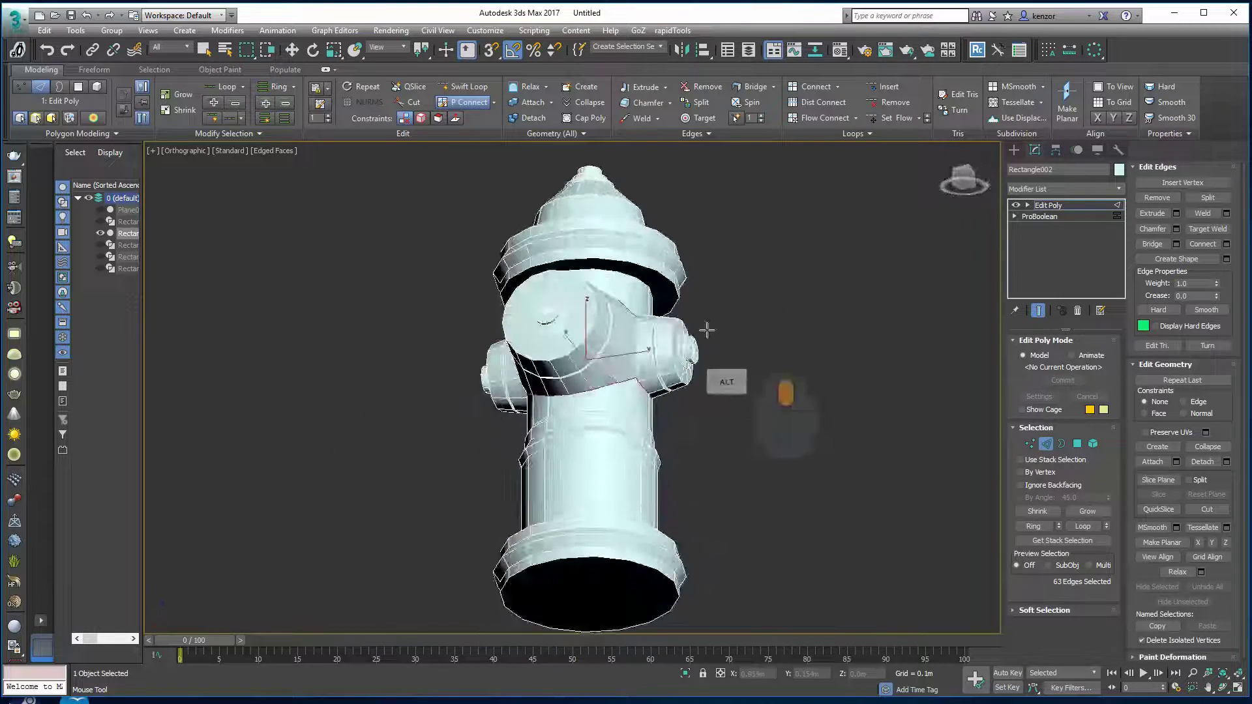
middle_click_drag(635, 293, 691, 326, "alt")
scroll(772, 281, "up", 5)
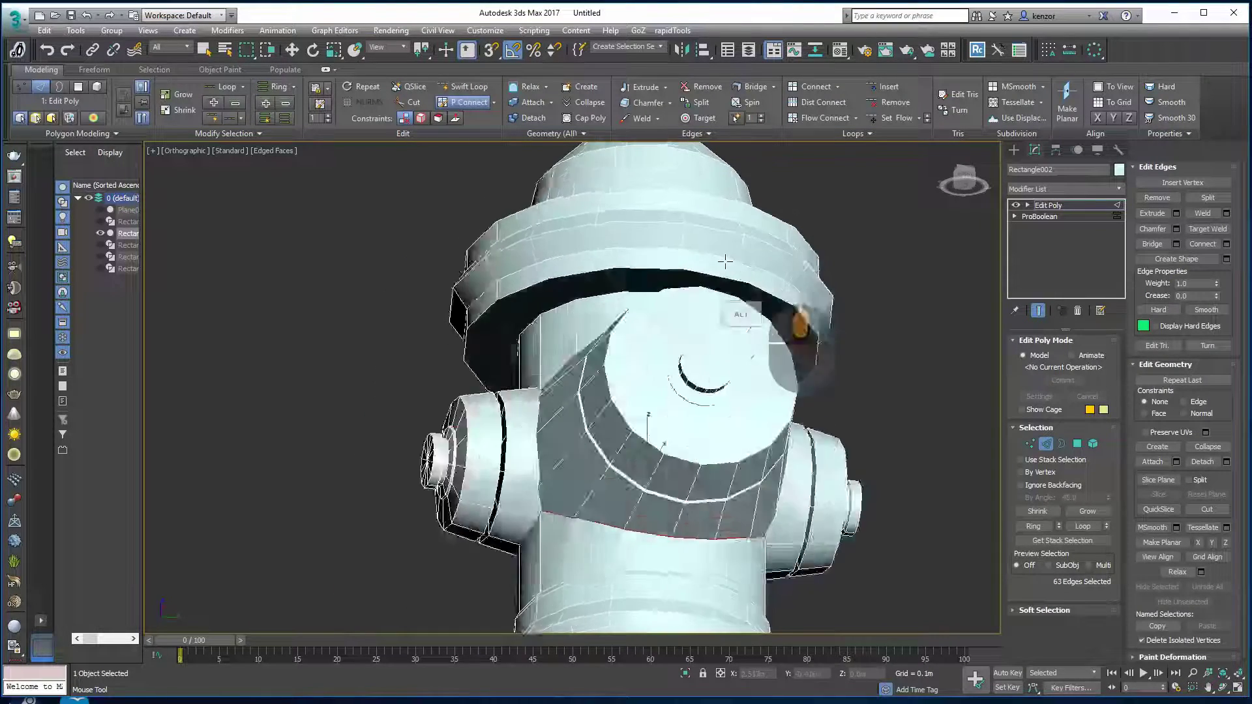
left_click_drag(789, 289, 758, 300, "ctrl")
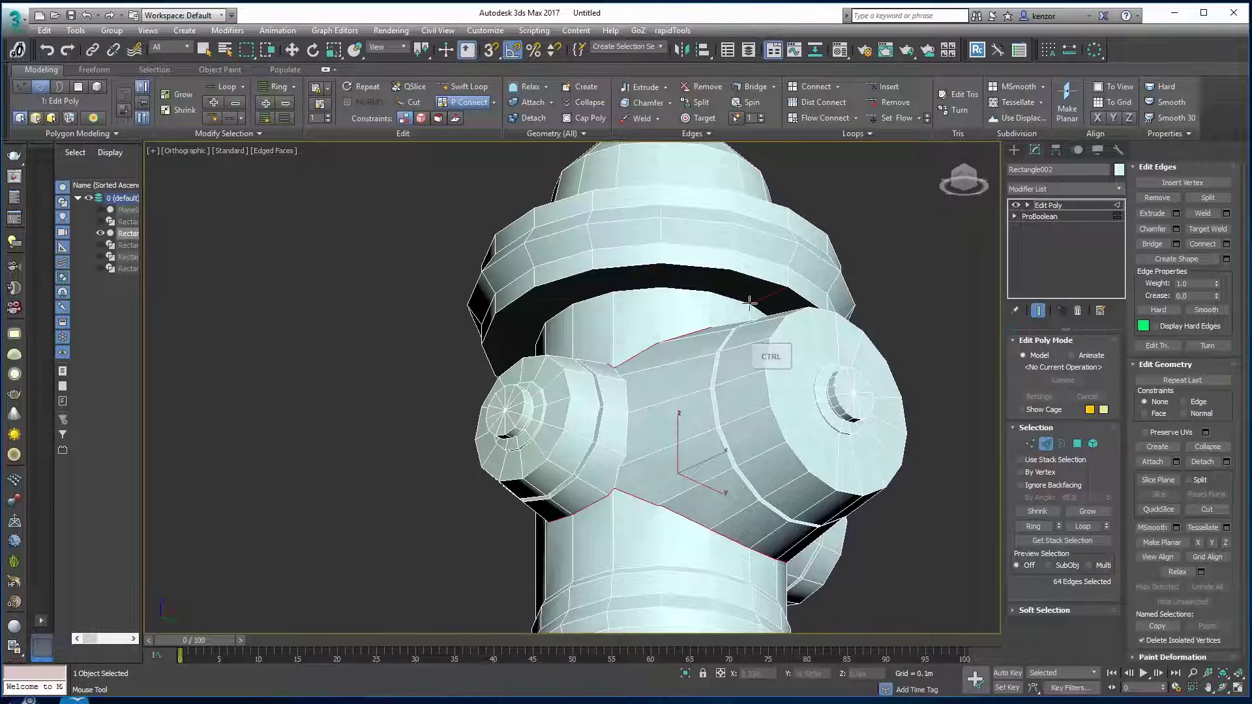
- Split the hydrant's bottom face in half by connecting its two opposite centre-line vertices with Paint Connect
middle_click_drag(737, 319, 699, 352, "alt")
middle_click_drag(685, 516, 624, 333)
middle_click_drag(606, 515, 608, 333)
middle_click_drag(647, 394, 750, 226, "alt")
left_click(967, 180)
key("z")
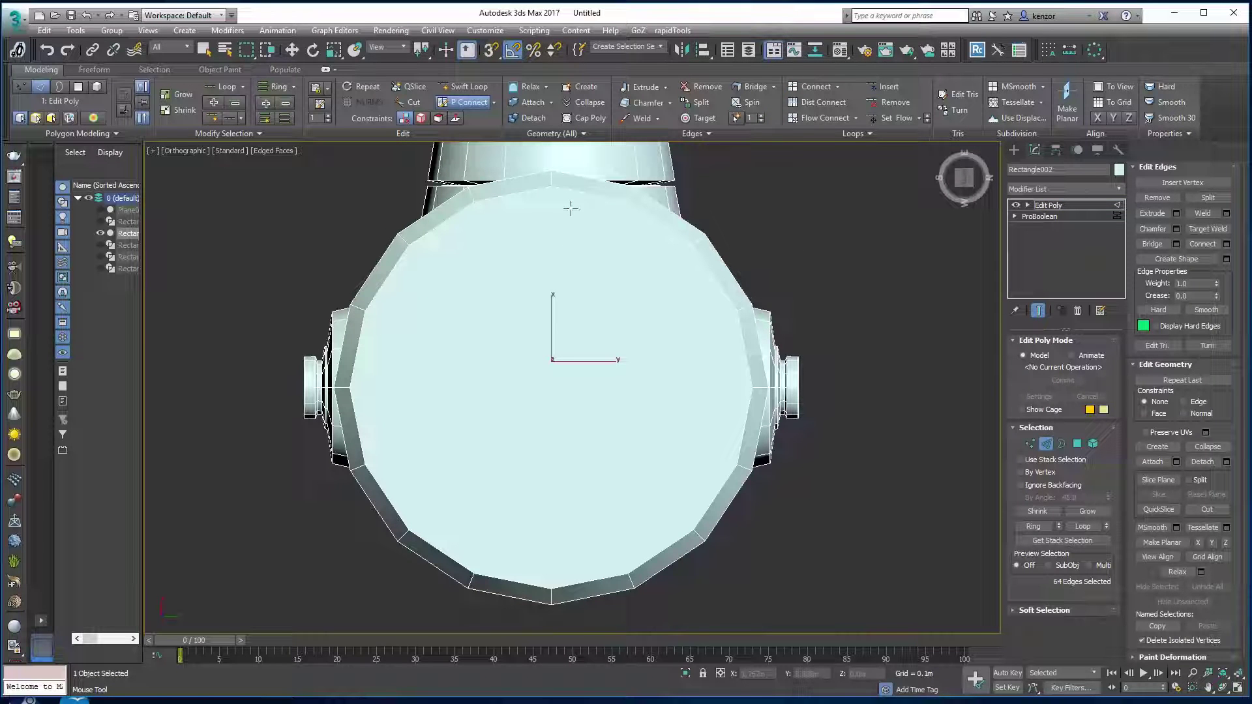
left_click_drag(550, 186, 552, 578, "ctrl")
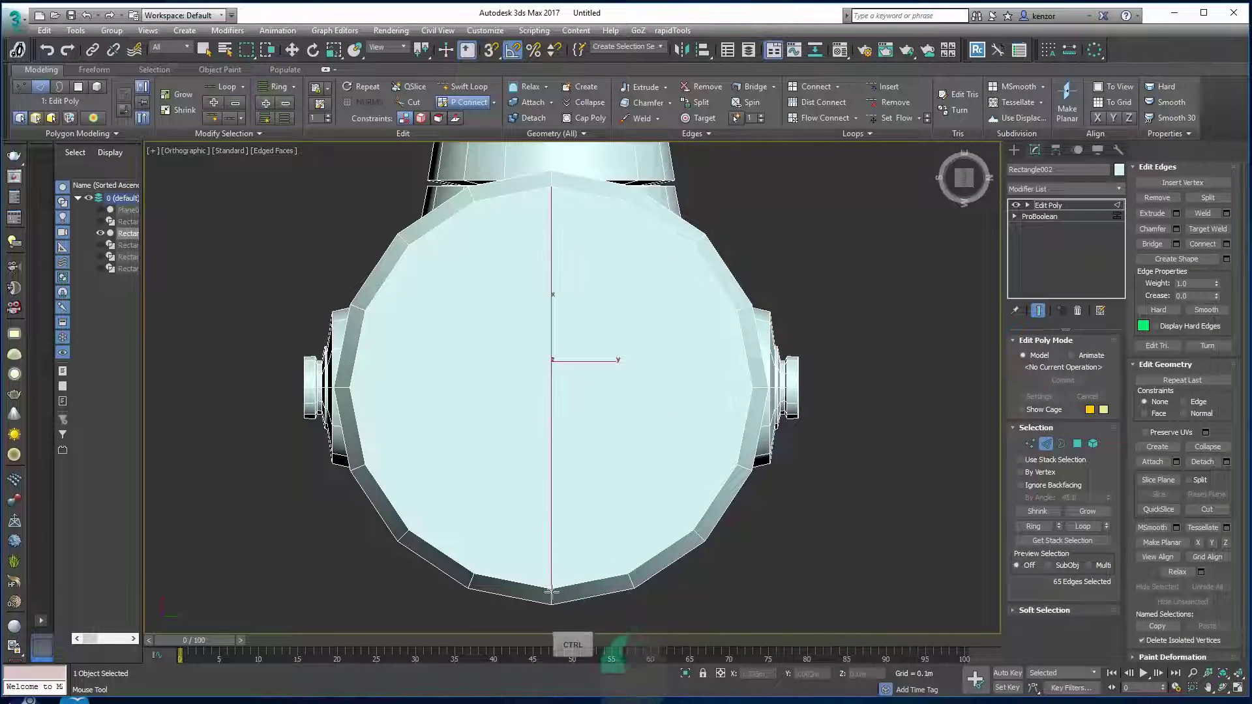
- Leave Paint Connect, select the polygons of one half of the hydrant, and delete them
scroll(615, 434, "down", 5)
middle_click_drag(615, 434, 598, 332, "alt")
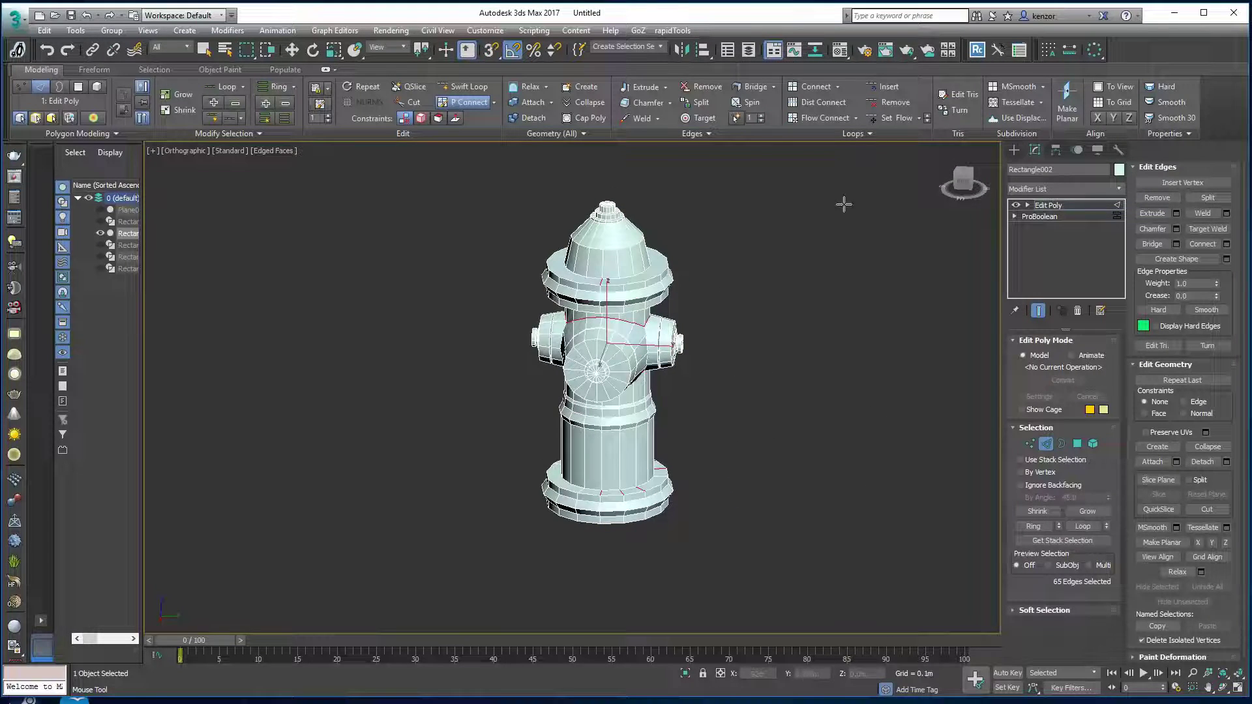
left_click(962, 183)
middle_click_drag(790, 285, 819, 342)
right_click(832, 385)
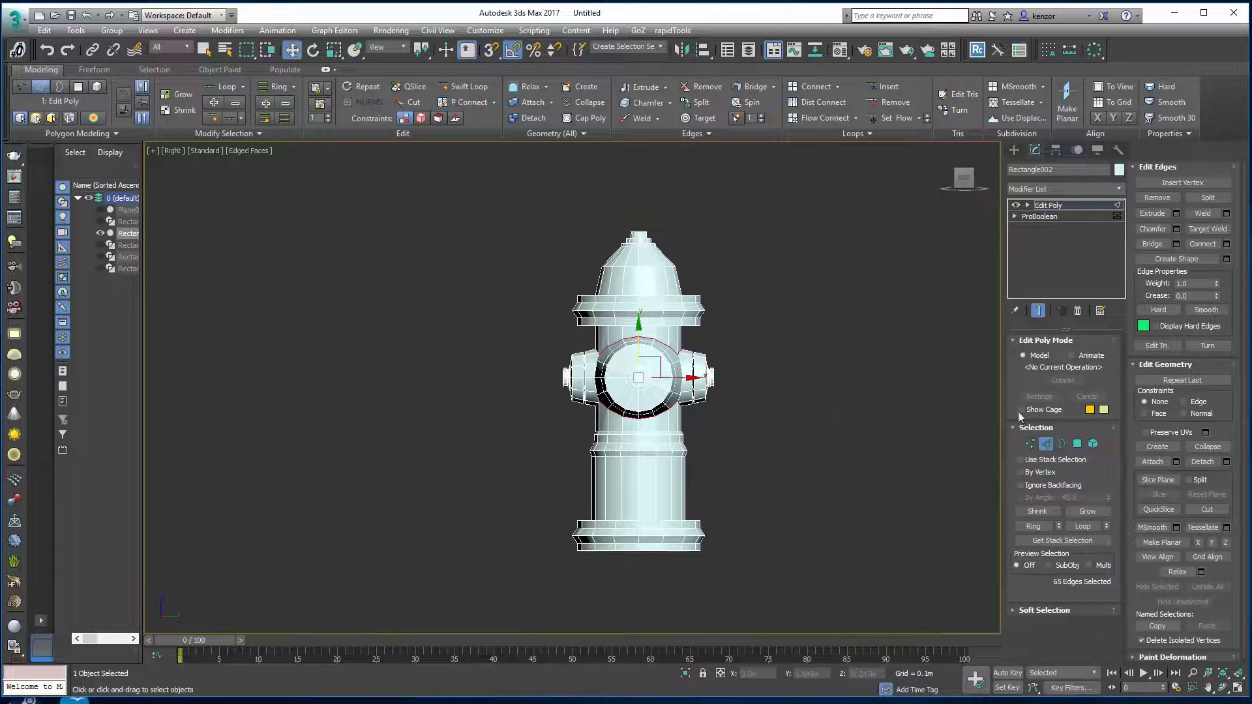
left_click(1077, 444)
middle_click_drag(582, 213, 566, 233, "alt")
left_click(947, 185)
left_click_drag(475, 176, 640, 578)
middle_click_drag(693, 537, 696, 433, "alt")
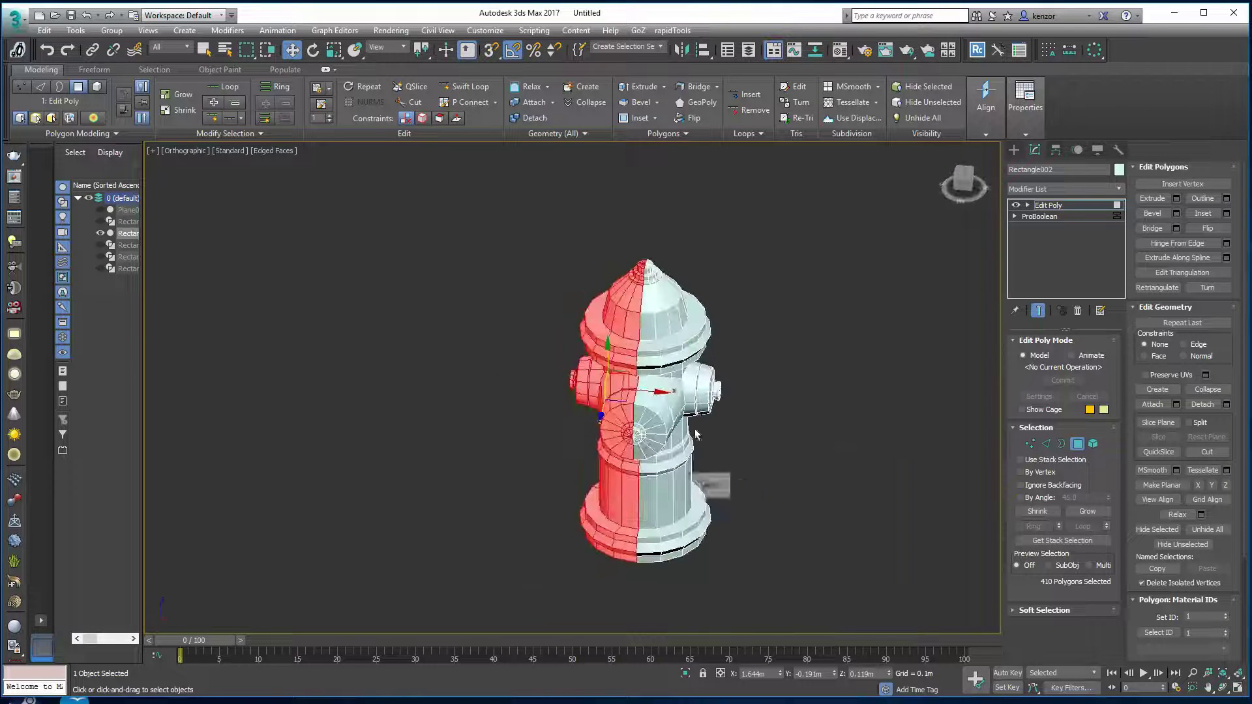
key("Delete")
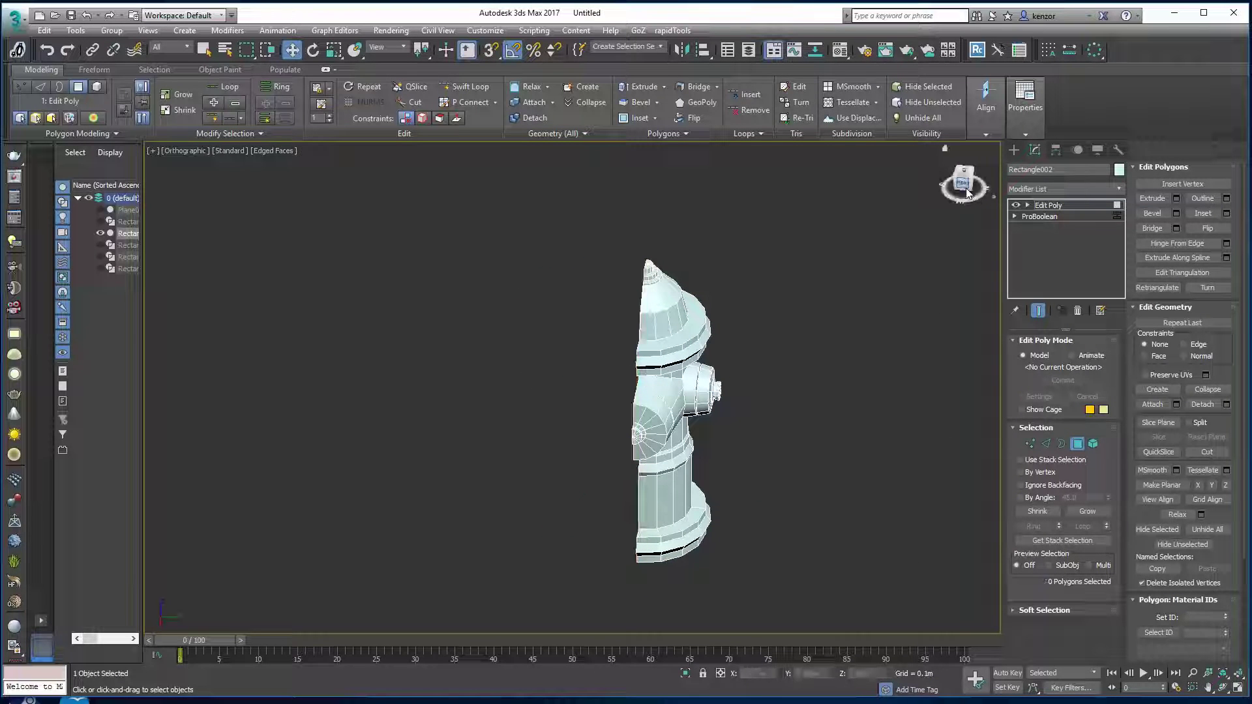
- Merge the near-duplicate vertices on the large front nozzle's upper seam with the body using Target Weld
left_click(963, 185)
key("z")
middle_click_drag(728, 327, 792, 269)
middle_click_drag(793, 269, 700, 291, "alt")
middle_click_drag(700, 292, 851, 316, "alt")
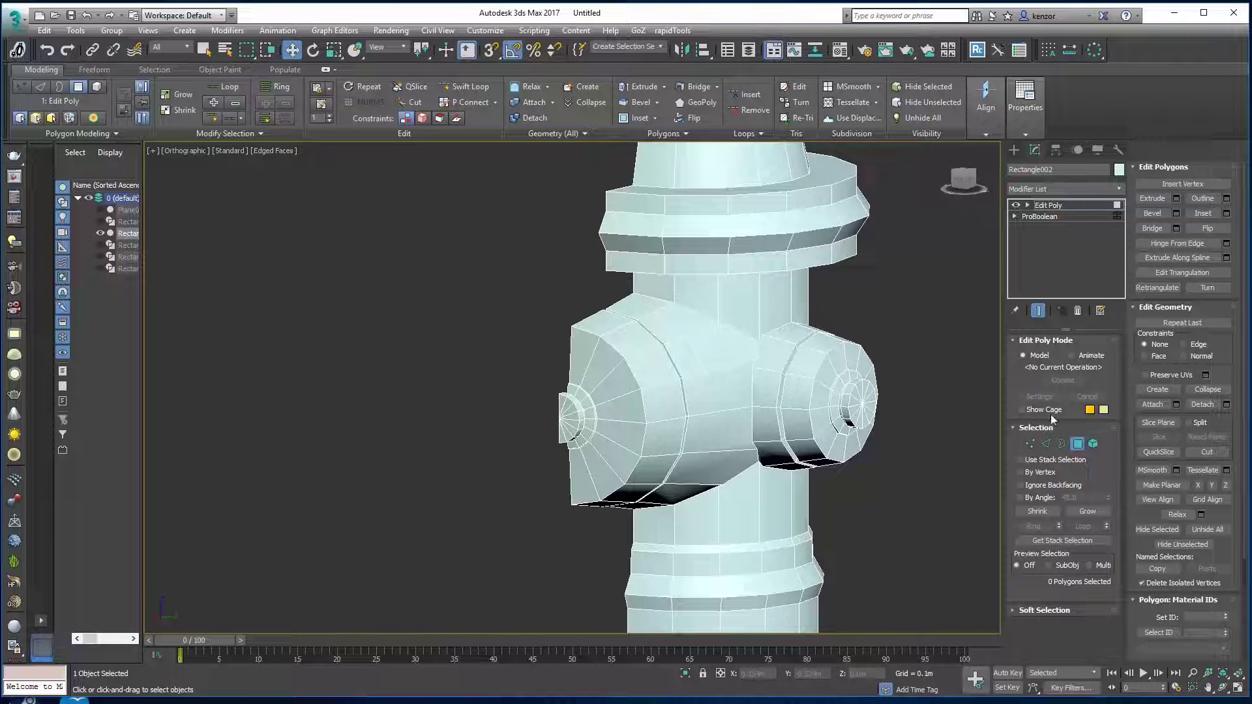
left_click(1030, 443)
scroll(864, 293, "up", 6)
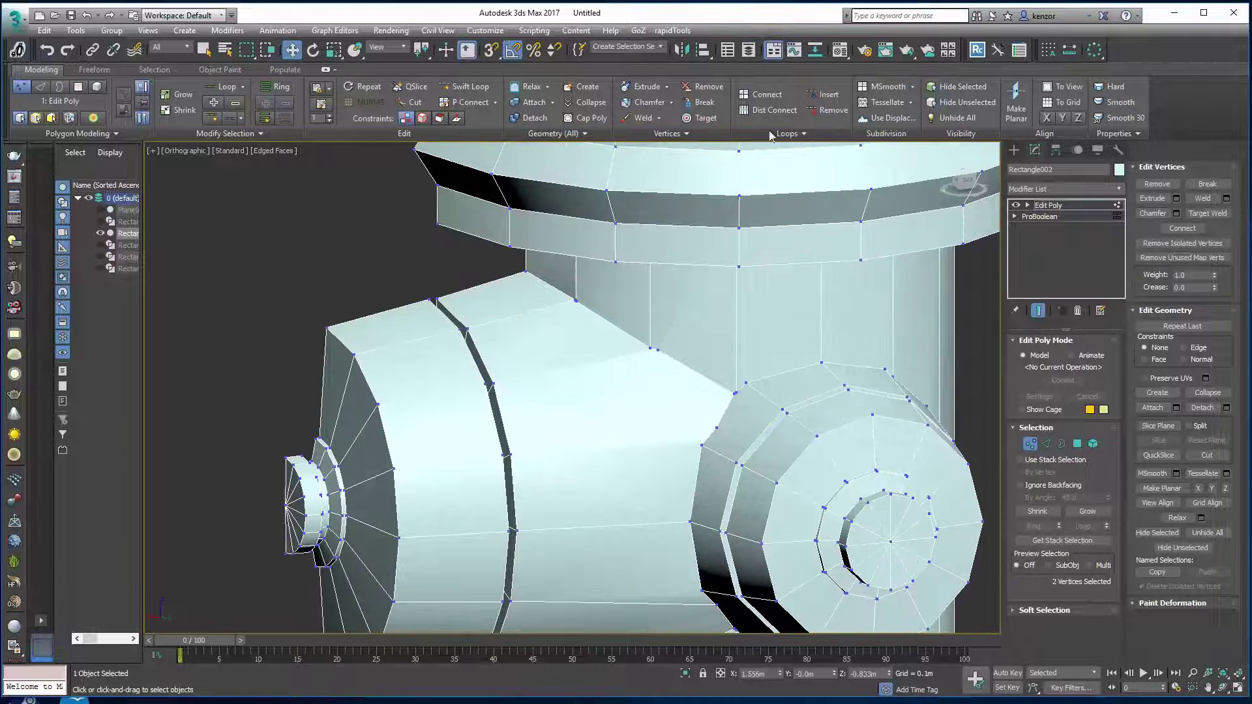
left_click(705, 118)
scroll(769, 404, "up", 6)
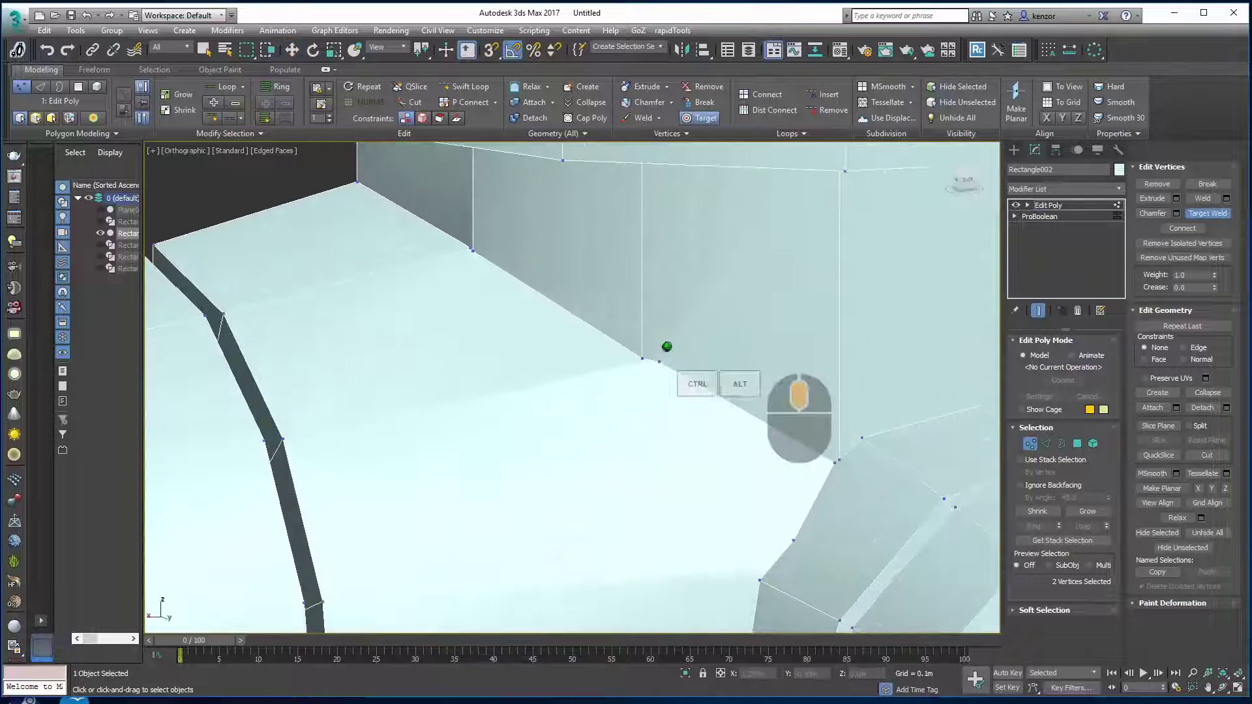
middle_click_drag(483, 260, 598, 324)
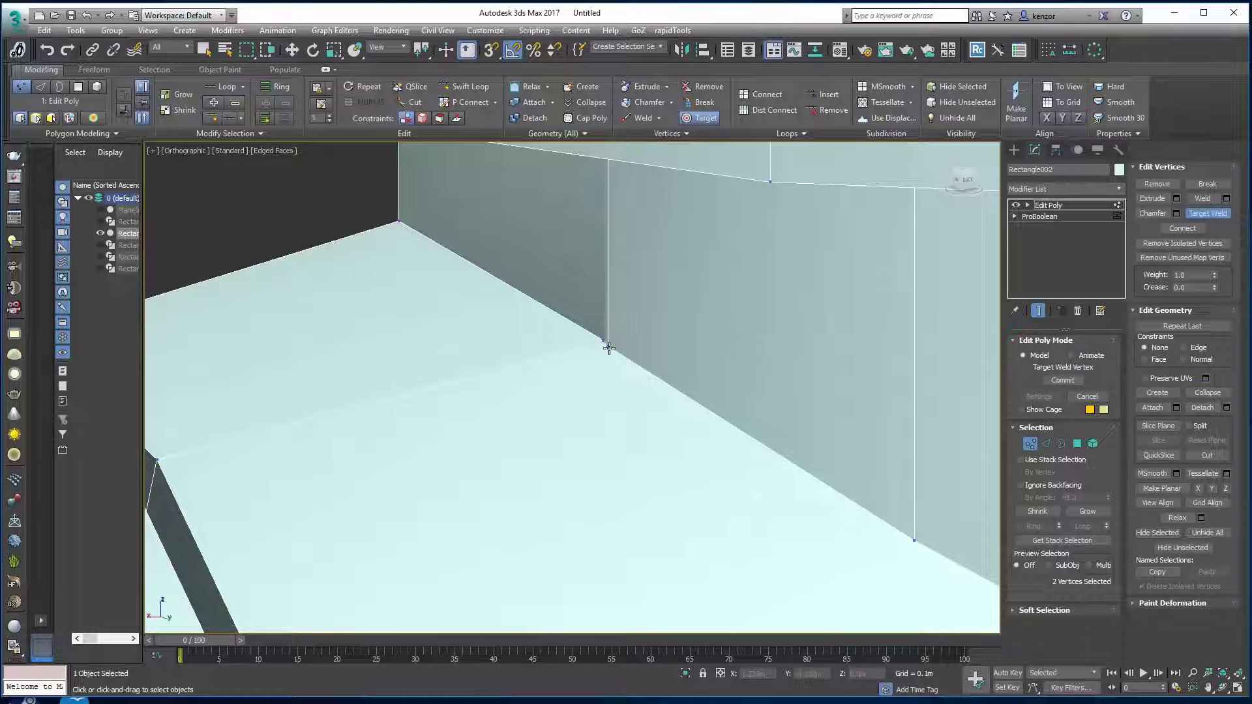
scroll(619, 329, "down", 8)
- Target-weld the doubled vertex at the upper corner where the front nozzle, side nozzle and body meet
middle_click_drag(621, 399, 499, 379)
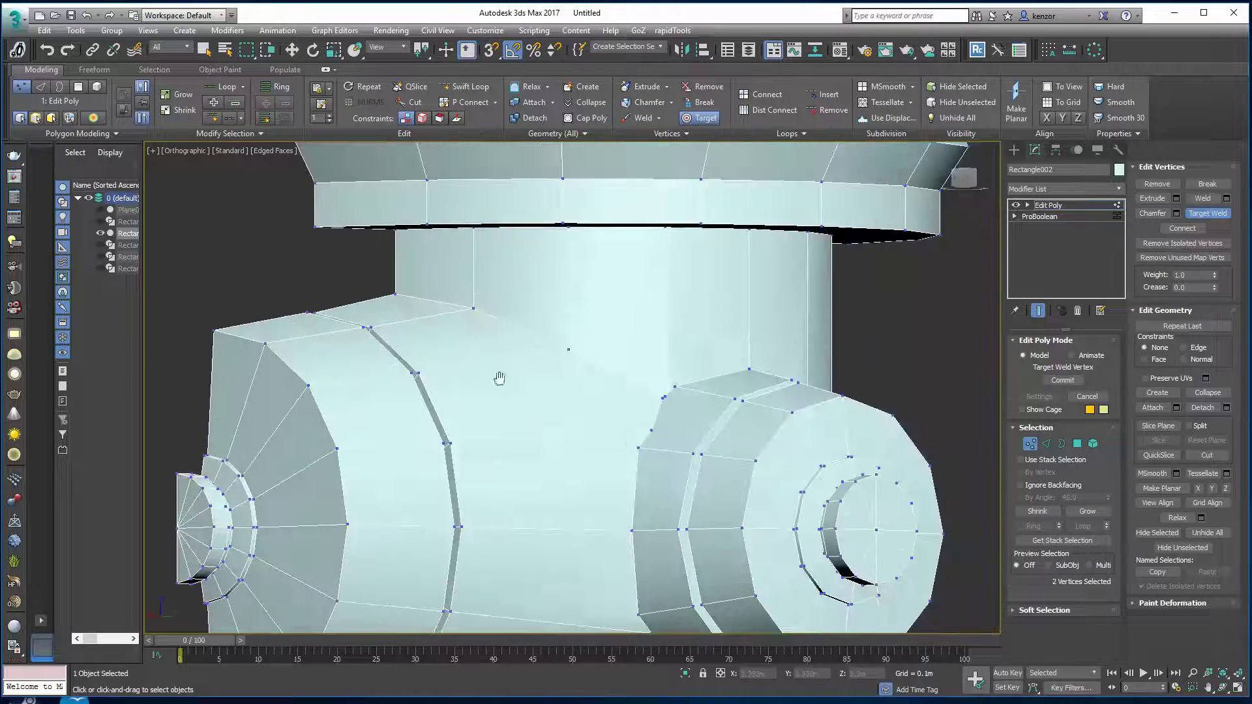
middle_click_drag(664, 299, 654, 355, "alt")
middle_click_drag(682, 439, 633, 407)
scroll(655, 400, "up", 3)
left_click(660, 407)
scroll(647, 437, "down", 4)
scroll(646, 437, "up", 1)
middle_click_drag(631, 394, 661, 391)
scroll(660, 390, "up", 2)
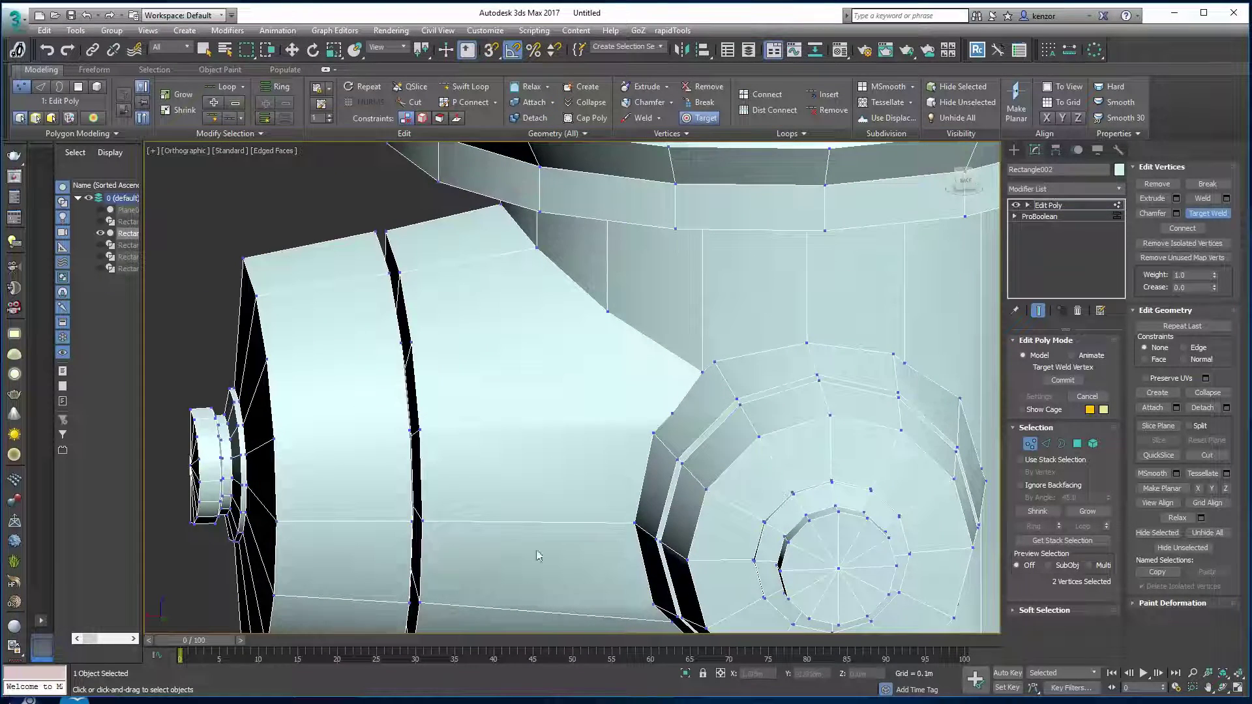
- Target-weld the extra vertex on the seam between the front nozzle and the upper part of the side nozzle
scroll(535, 325, "down", 5)
scroll(589, 349, "up", 4)
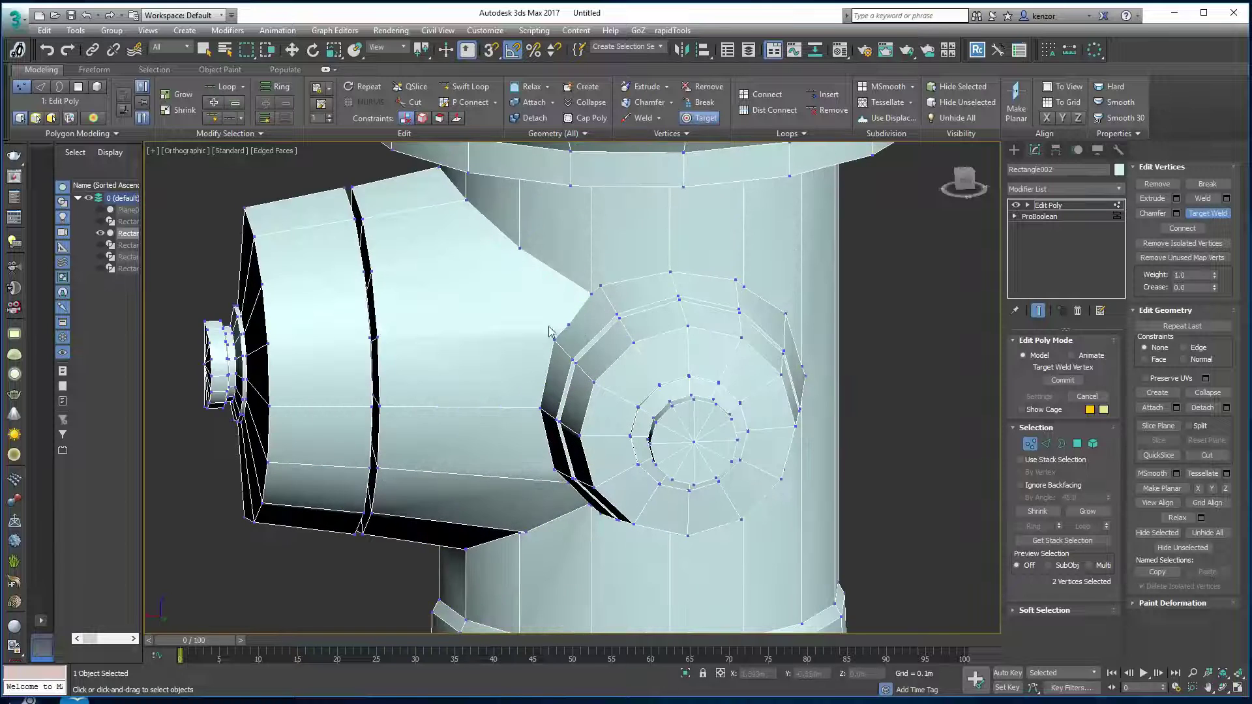
middle_click_drag(550, 331, 586, 301, "ctrl+alt")
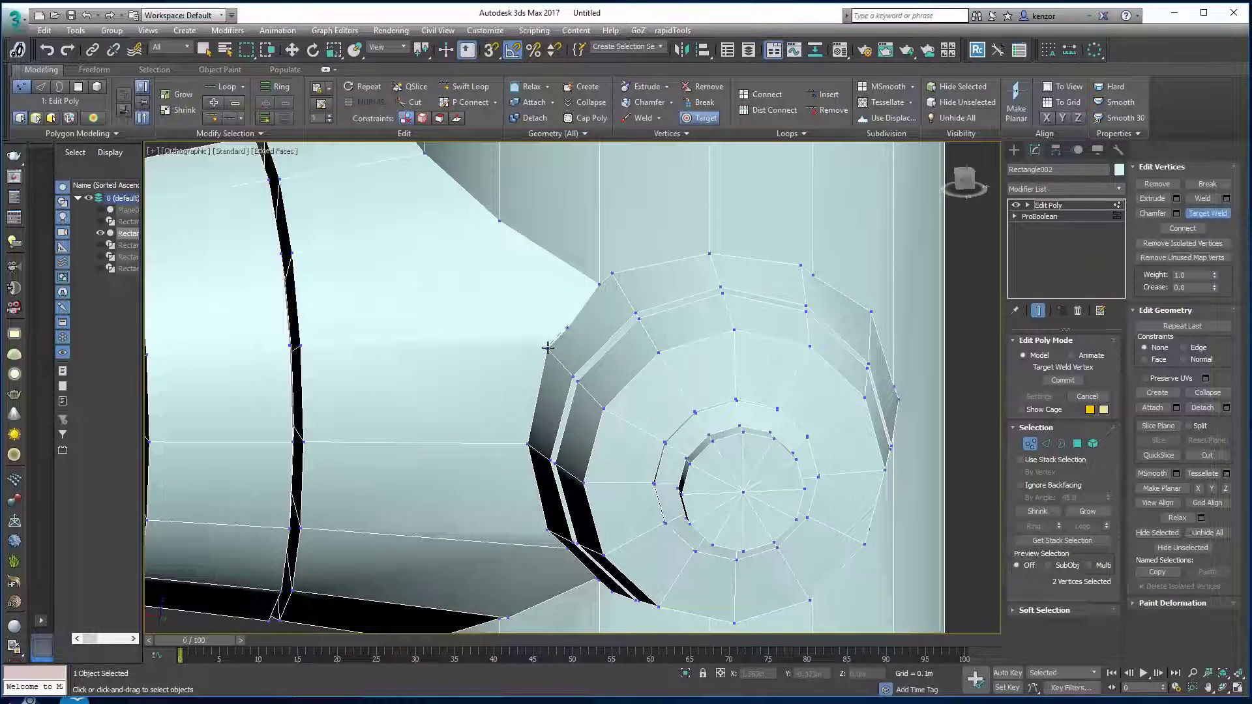
left_click(548, 347)
scroll(613, 285, "down", 5)
scroll(659, 278, "up", 5)
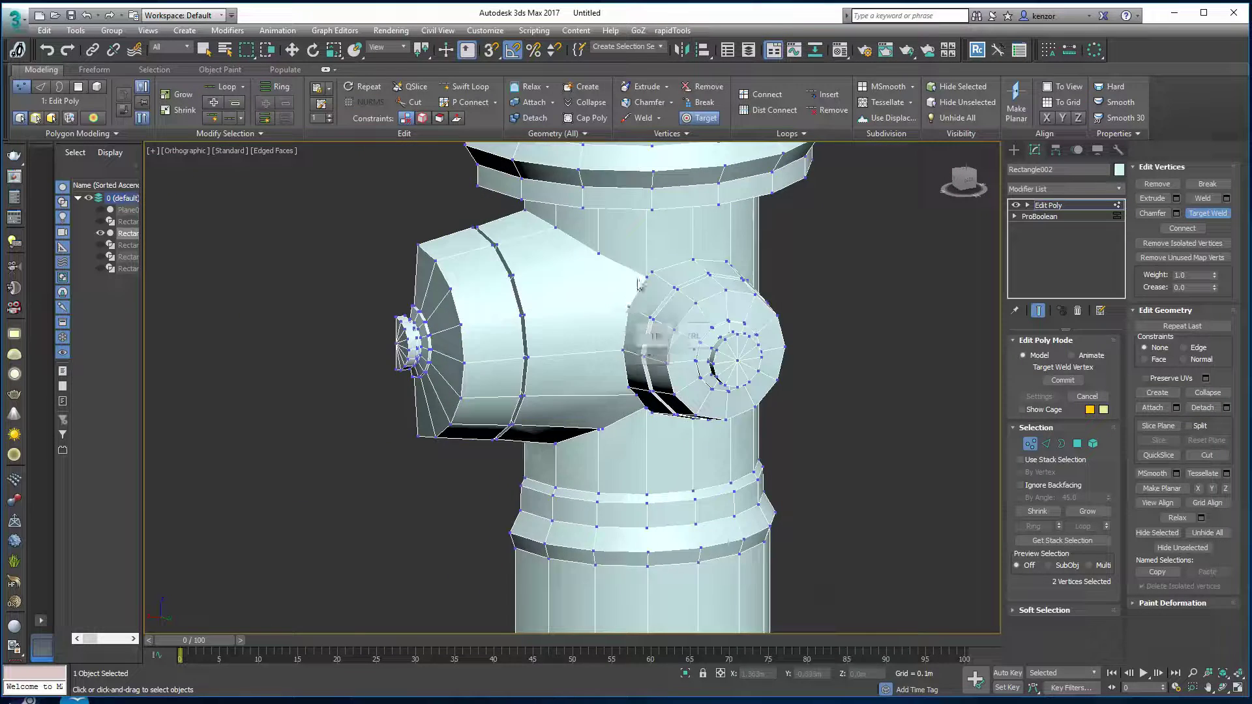
scroll(735, 260, "up", 6)
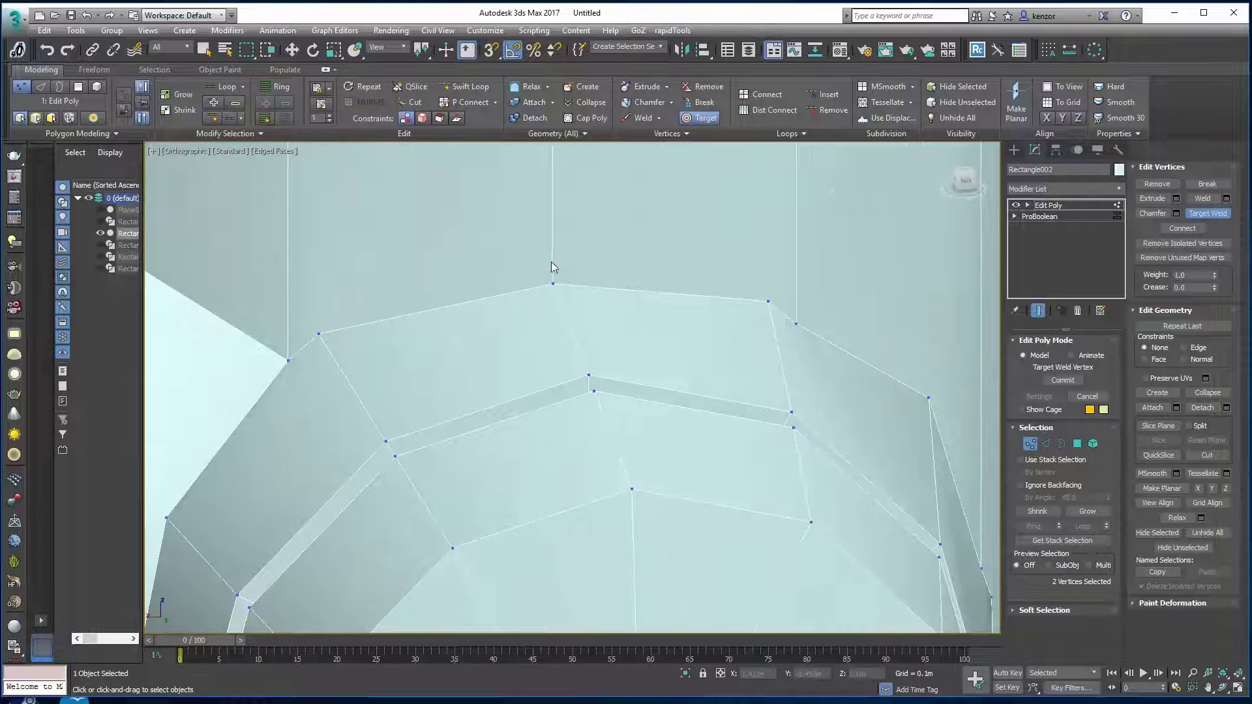
- Target-weld the close vertex pair on the upper rear seam of the side nozzle, and leave the weld tool
middle_click_drag(694, 304, 609, 289)
middle_click_drag(609, 290, 642, 294, "alt")
scroll(676, 302, "down", 5)
scroll(676, 302, "up", 2)
middle_click_drag(642, 294, 619, 315, "alt")
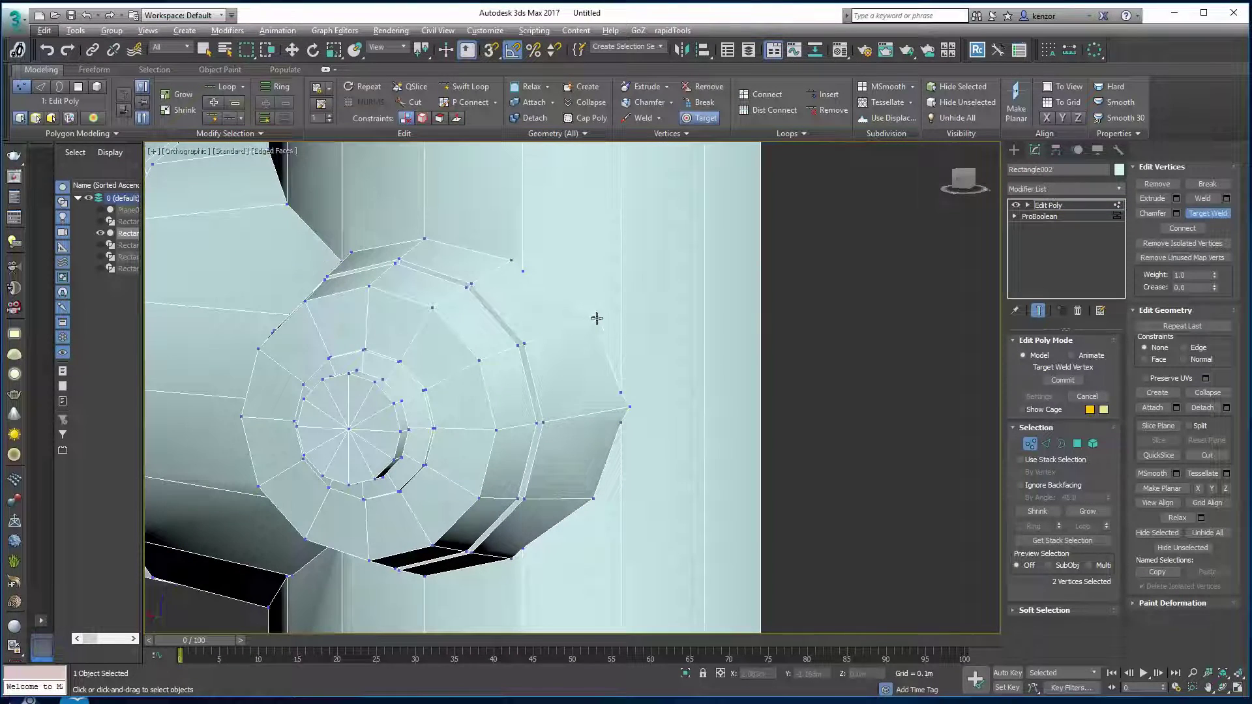
middle_click_drag(713, 313, 583, 322, "alt")
mouse_move(582, 322)
middle_mouse_down("ctrl+alt")
mouse_move(586, 296)
mouse_move(580, 319)
middle_mouse_up("ctrl+alt")
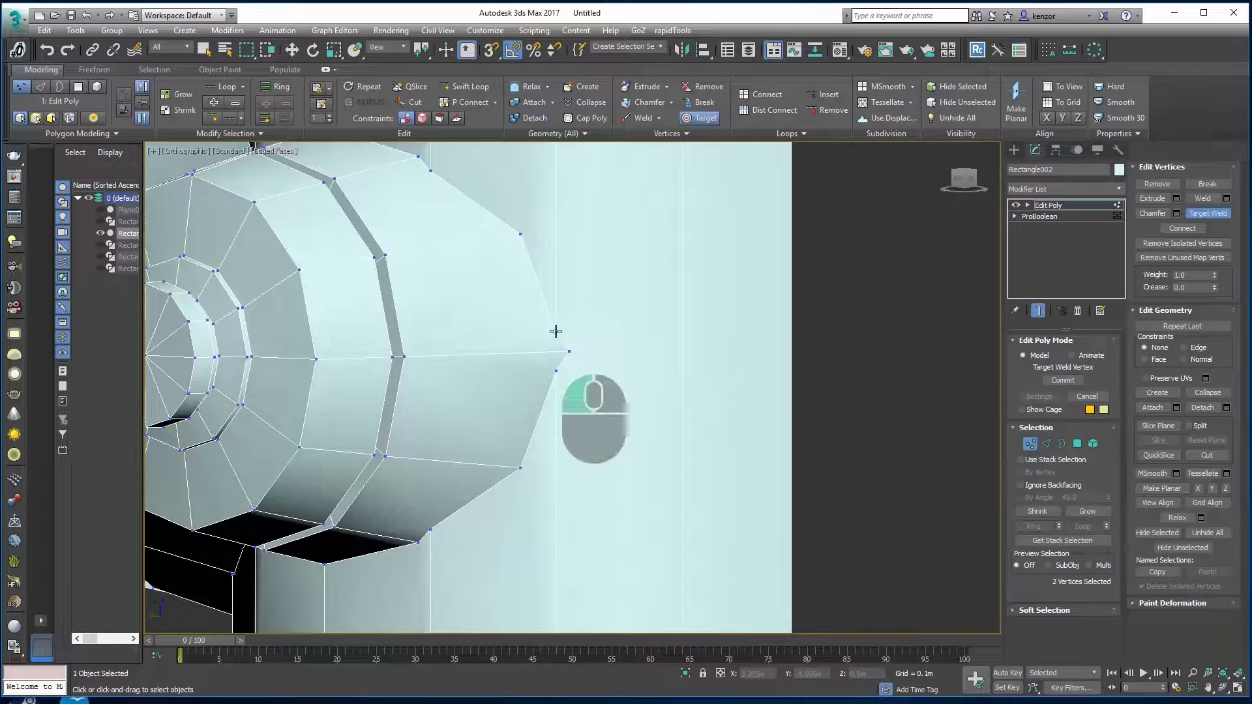
right_click(565, 345)
- Target-weld the doubled vertex on the lower seam between the front nozzle and the side nozzle
middle_click_drag(571, 315, 639, 392, "ctrl+alt")
middle_click_drag(625, 434, 646, 403, "alt")
scroll(608, 322, "up", 4)
middle_click_drag(607, 323, 683, 385, "ctrl+alt")
key("r")
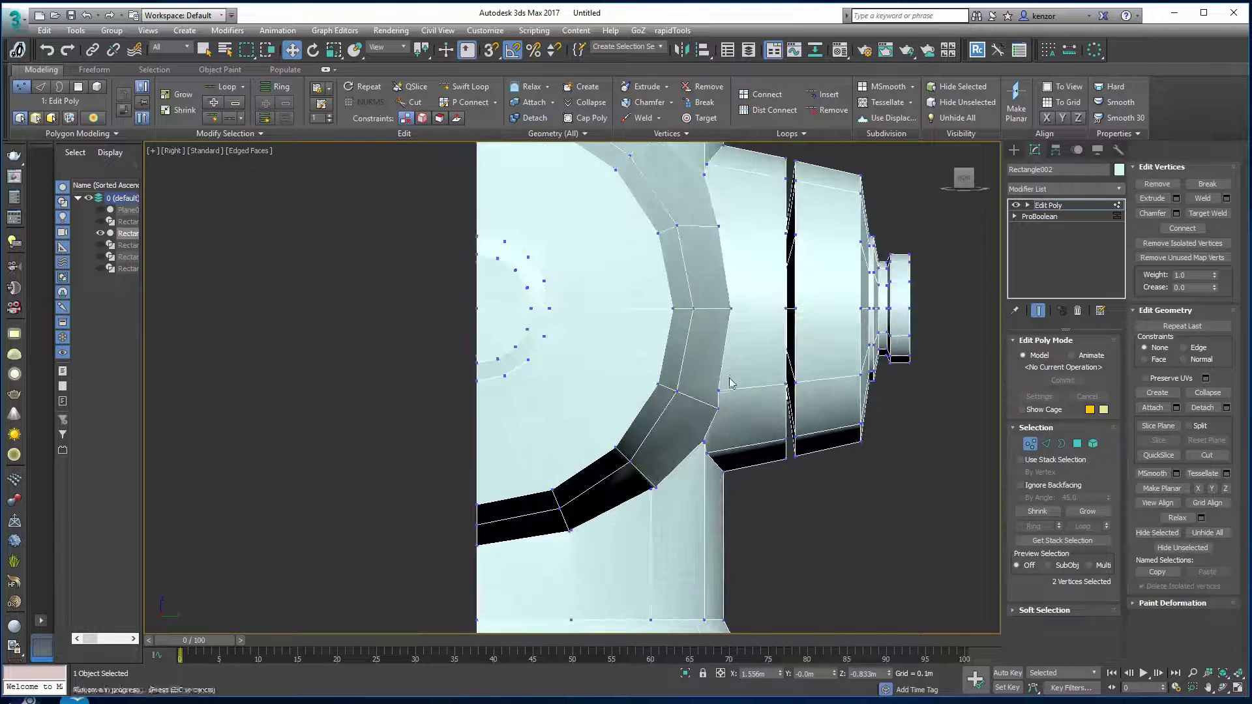
left_click(719, 409)
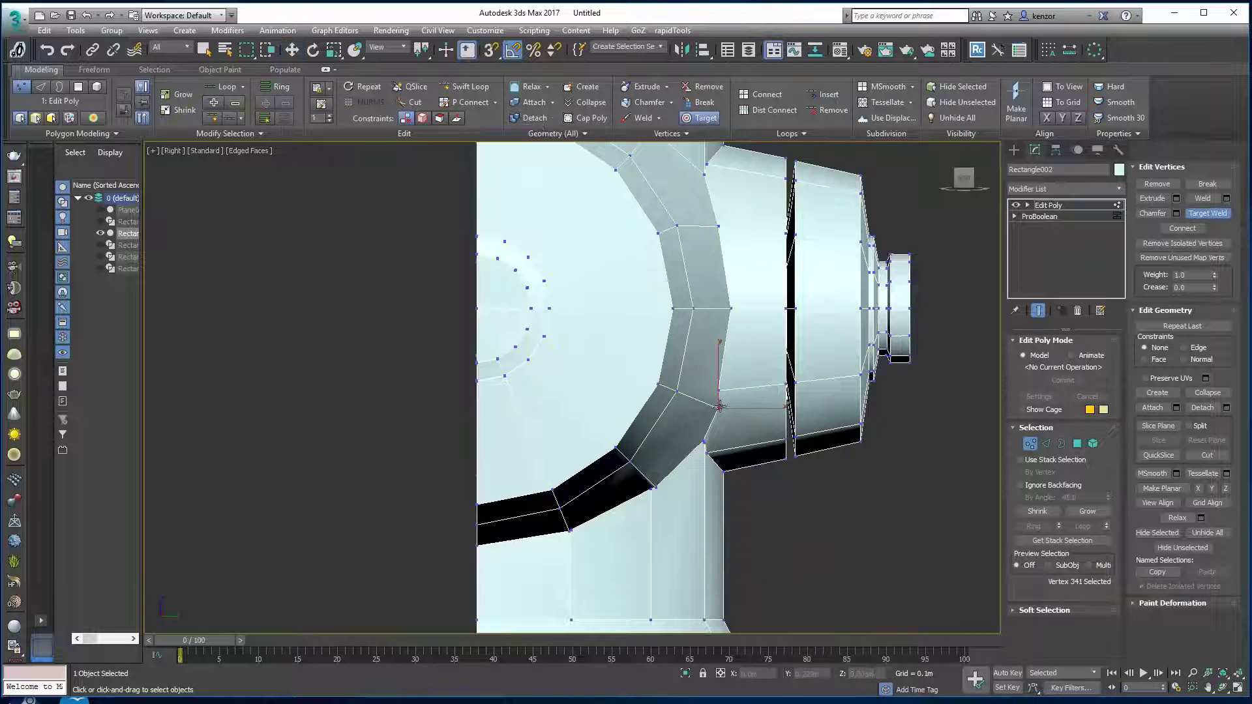
middle_click_drag(730, 409, 644, 419, "alt")
scroll(738, 409, "up", 3)
scroll(776, 444, "up", 1)
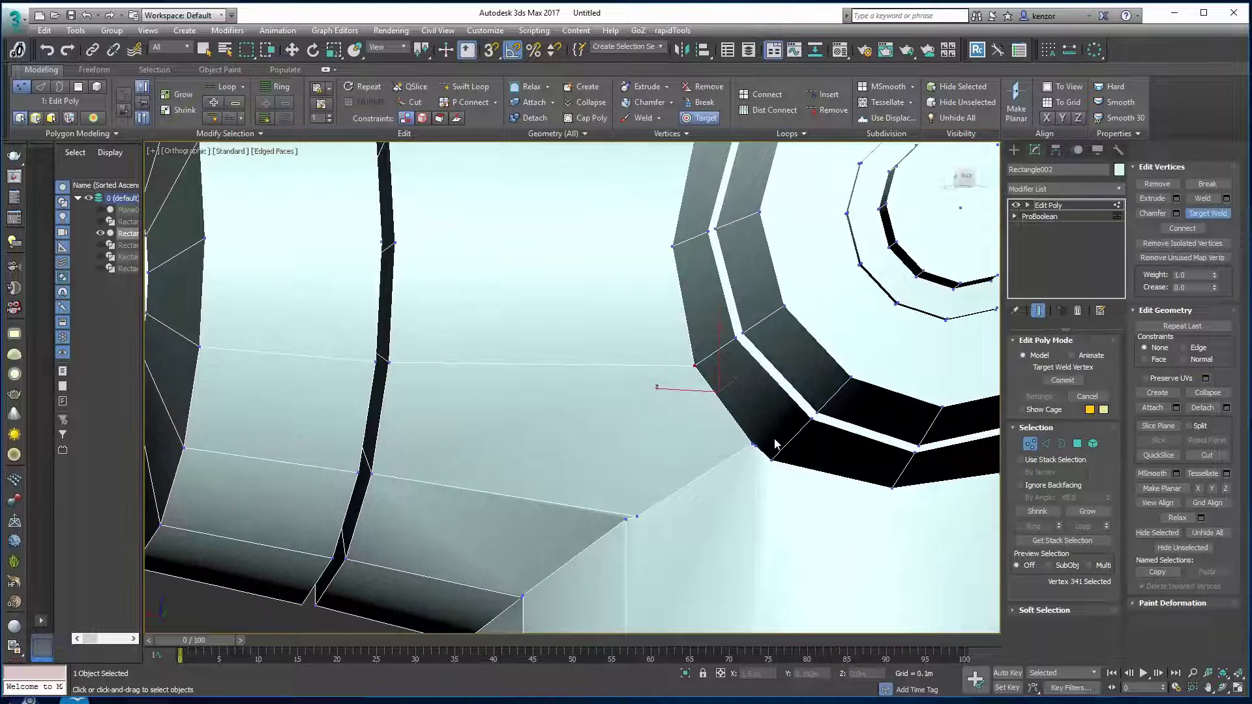
- Target-weld the remaining close vertex pairs along the front nozzle's lower seam with the side nozzle and body
left_click(752, 443)
middle_click_drag(641, 455, 628, 402, "ctrl+alt")
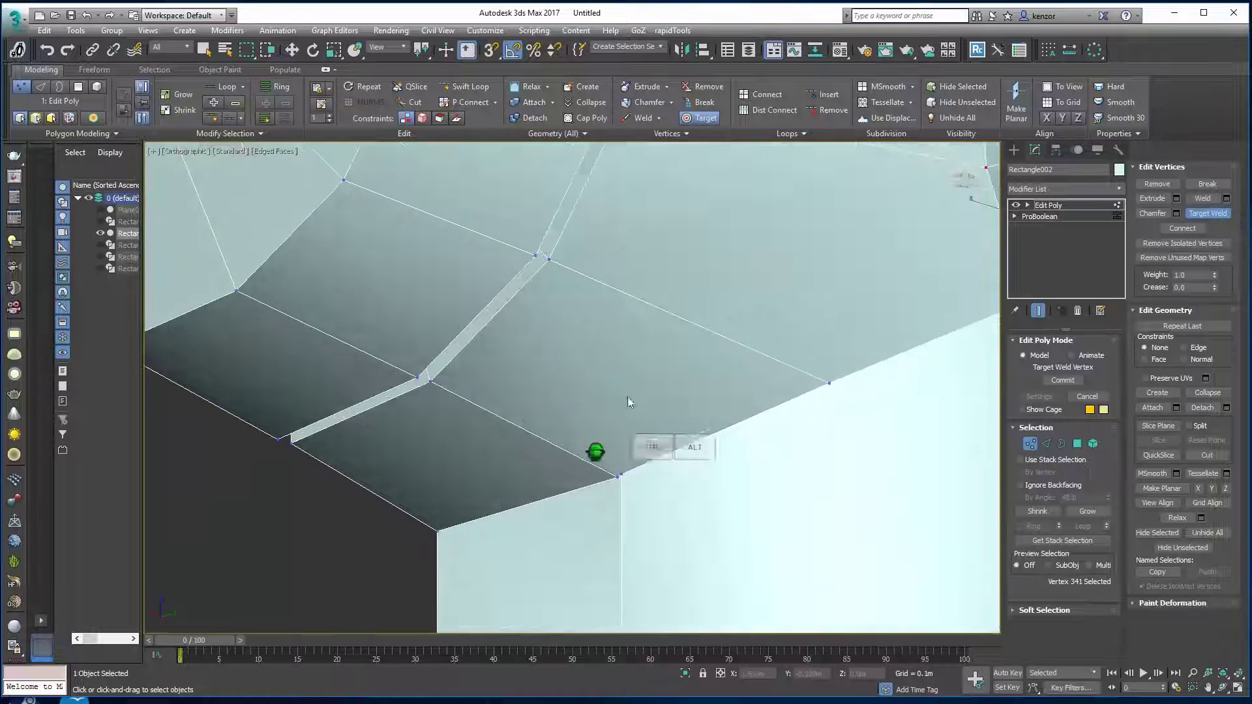
left_click(618, 478)
left_click(622, 475)
scroll(620, 483, "down", 7)
middle_click_drag(618, 495, 628, 518, "alt")
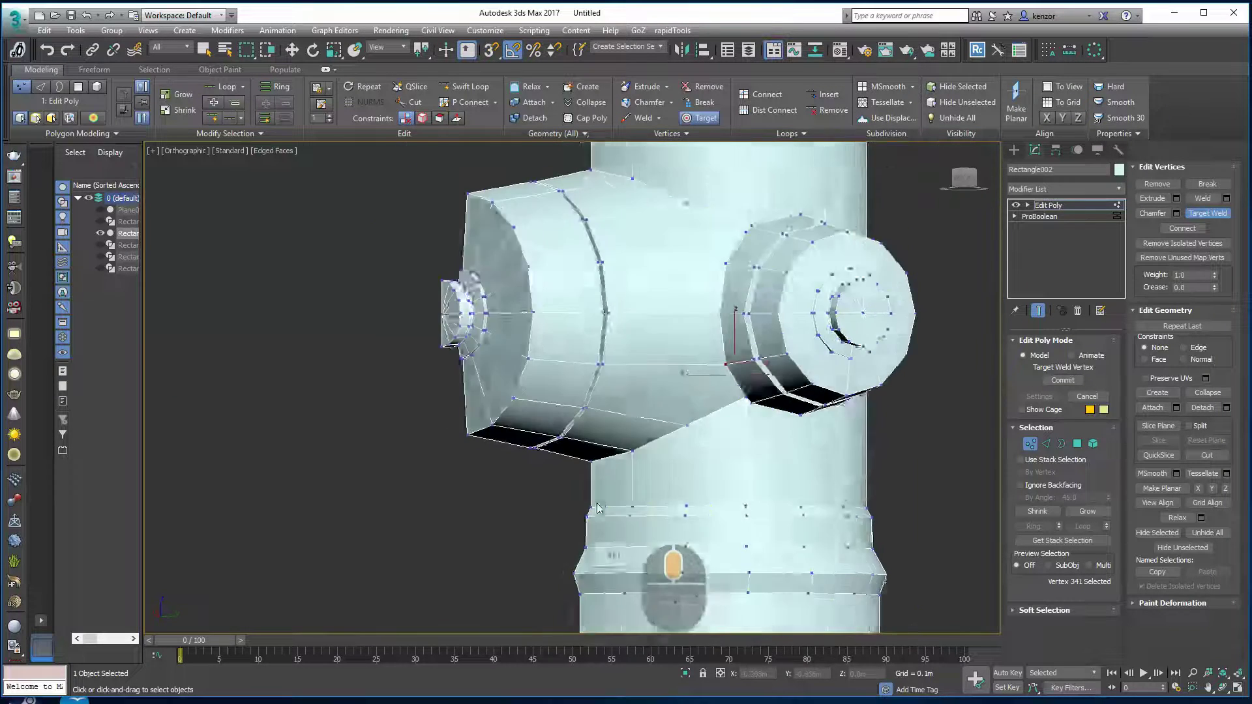
- In the Left view, connect the side nozzle's rear tip horizontally across the body to its open edge with Paint Connect
scroll(650, 405, "down", 4)
middle_click_drag(649, 409, 610, 526)
middle_click_drag(629, 428, 730, 474, "alt")
scroll(639, 427, "up", 3)
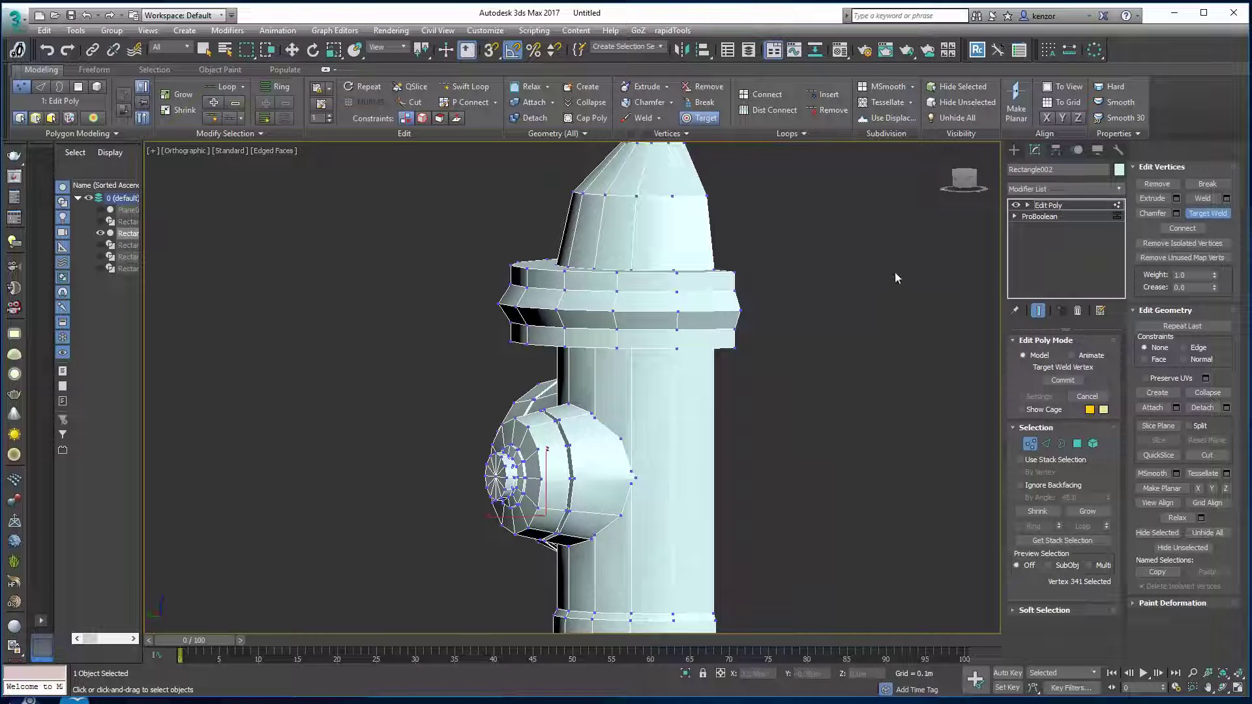
left_click(974, 177)
middle_click_drag(790, 355, 761, 270, "ctrl+alt")
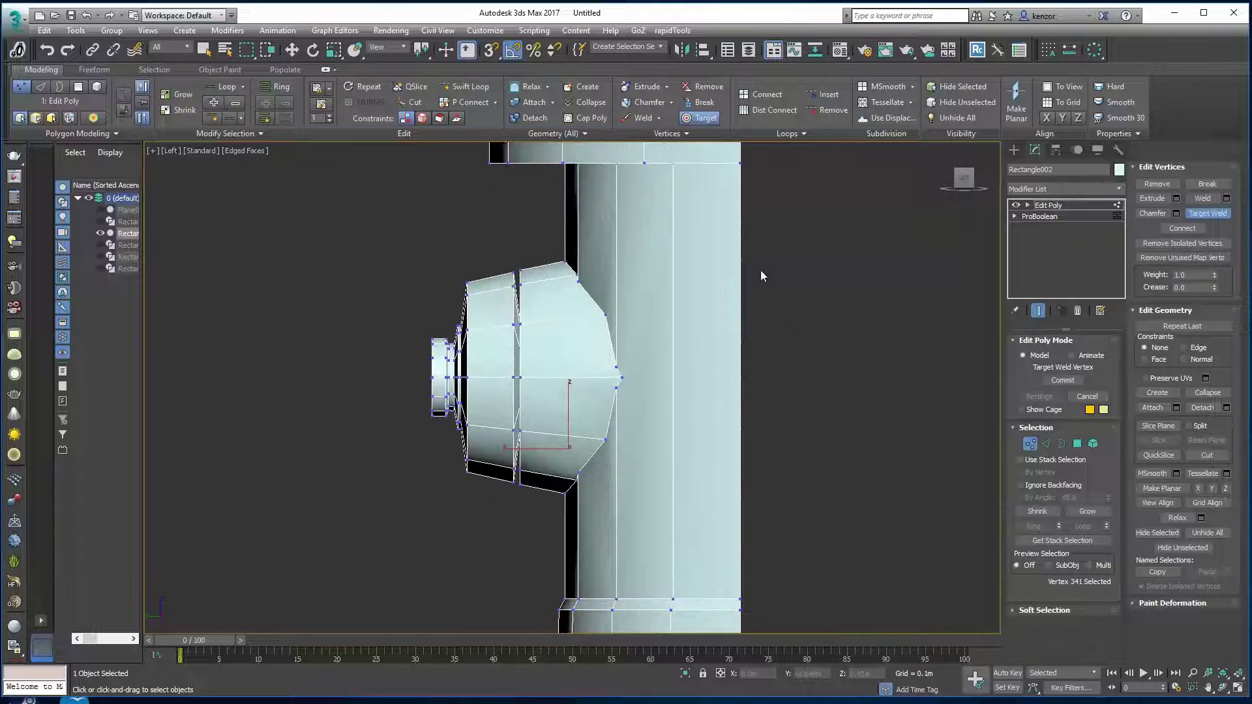
left_click(680, 378)
middle_click_drag(652, 383, 595, 316, "ctrl+alt")
mouse_move(531, 409)
left_mouse_down("ctrl")
mouse_move(661, 411)
mouse_move(648, 385)
mouse_move(653, 408)
mouse_move(525, 408)
left_mouse_up("ctrl")
right_click(649, 386)
middle_click_drag(571, 349, 556, 381, "ctrl+alt")
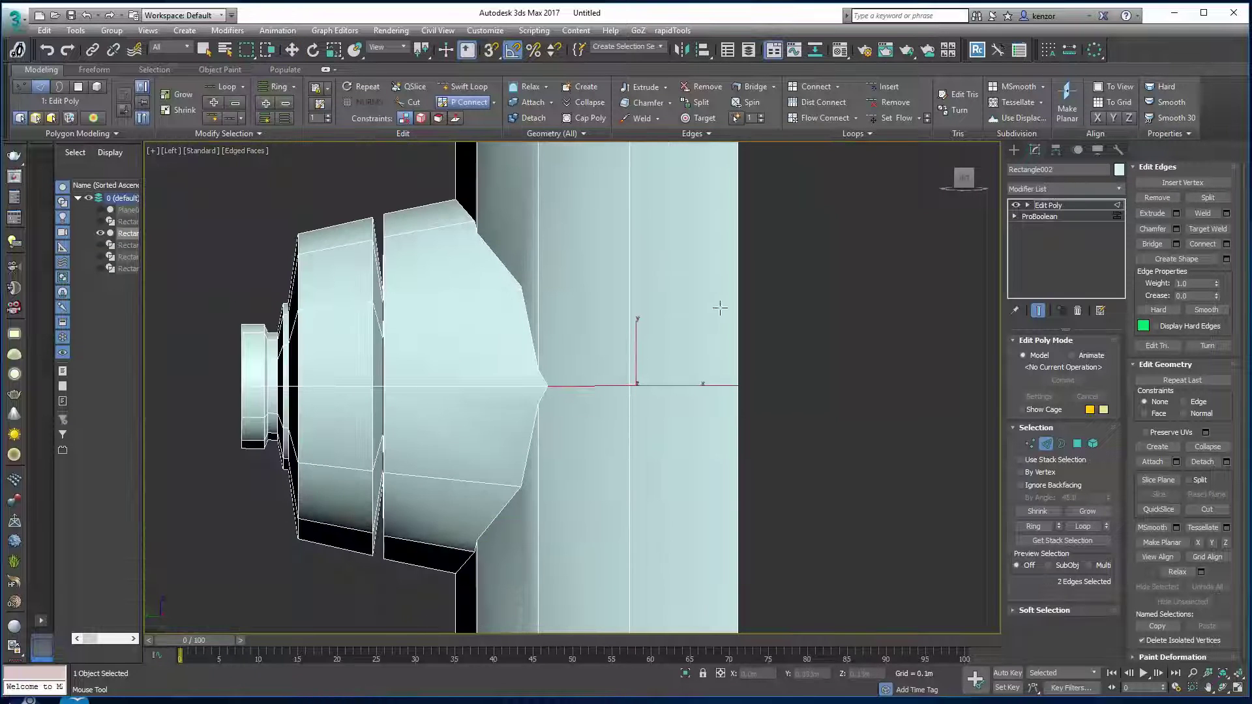
middle_click_drag(690, 322, 769, 321, "ctrl+alt")
right_click(837, 319)
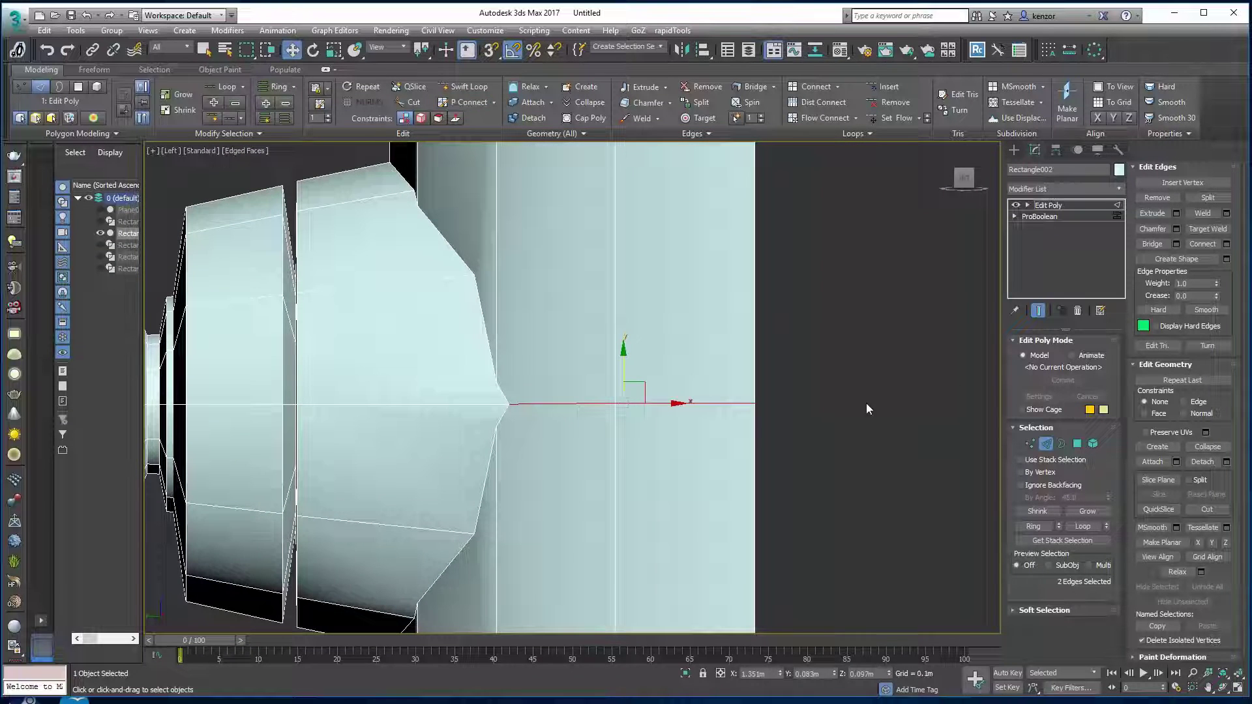
middle_click_drag(694, 394, 760, 402)
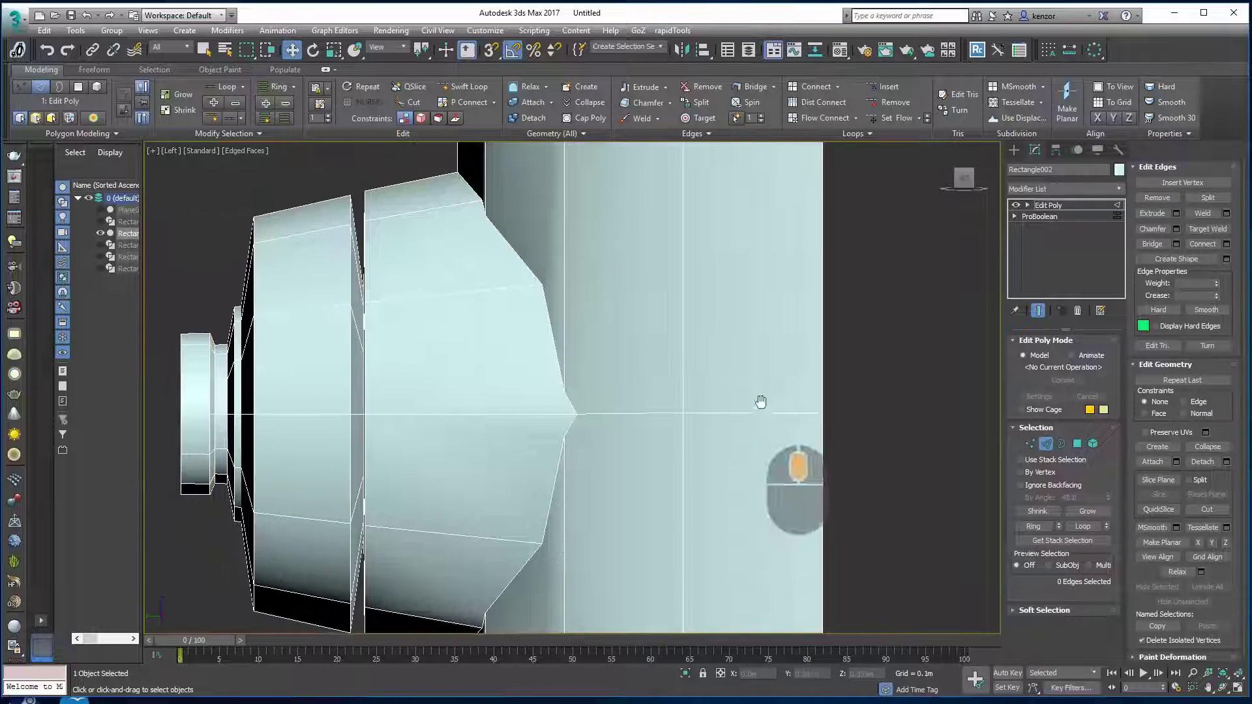
scroll(620, 402, "down", 2)
middle_click_drag(617, 403, 567, 460, "alt")
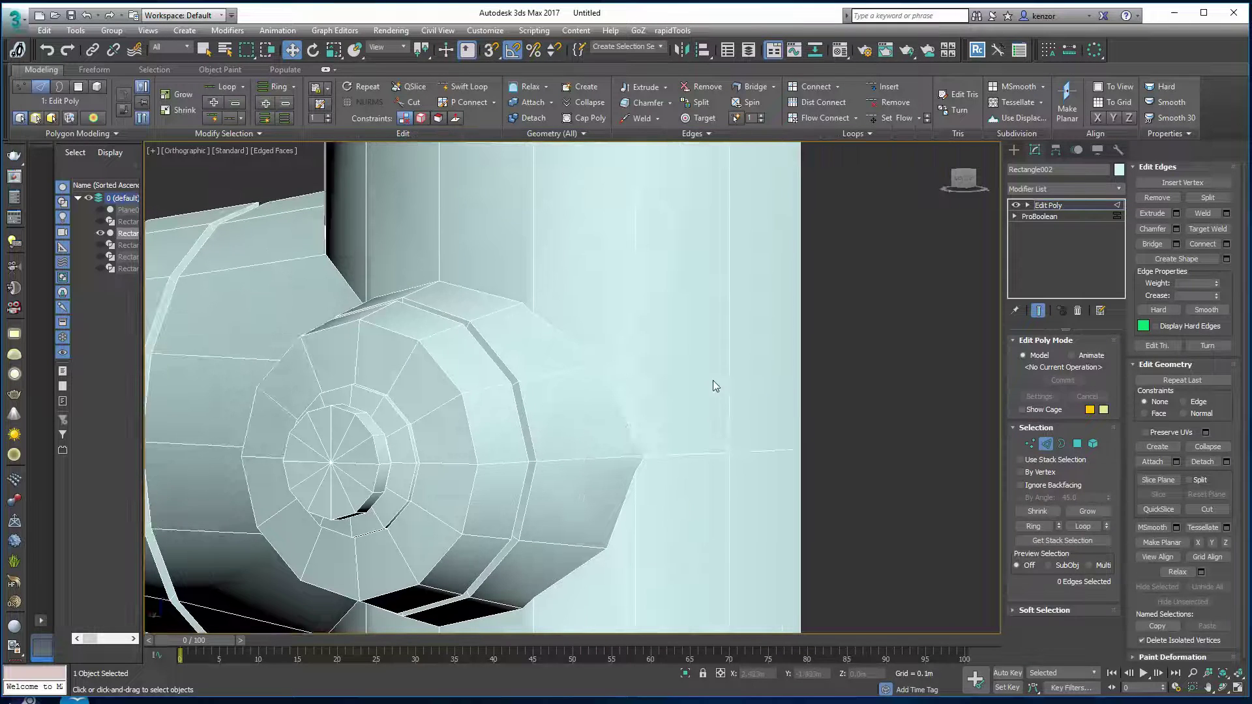
middle_click_drag(671, 375, 632, 363, "alt")
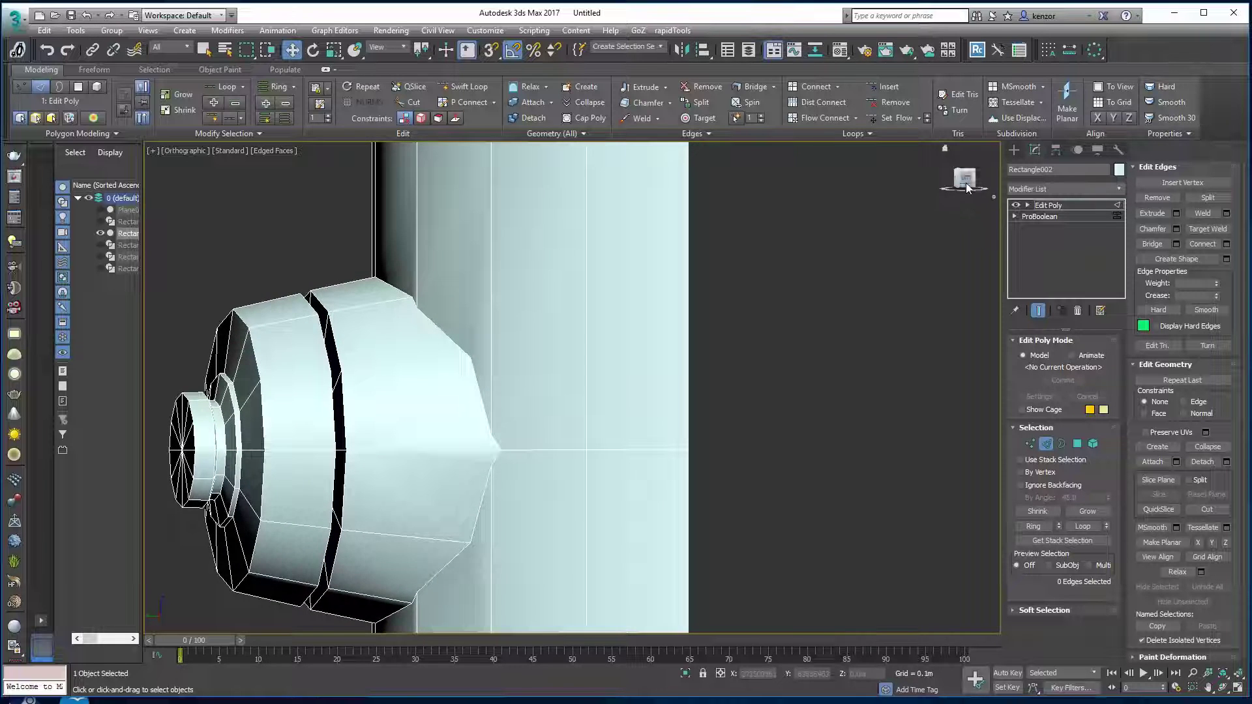
- Collapse the hydrant mesh's entire modifier stack into an Editable Poly
left_click(967, 188)
middle_click_drag(764, 341, 332, 388)
middle_click_drag(538, 406, 677, 397, "alt")
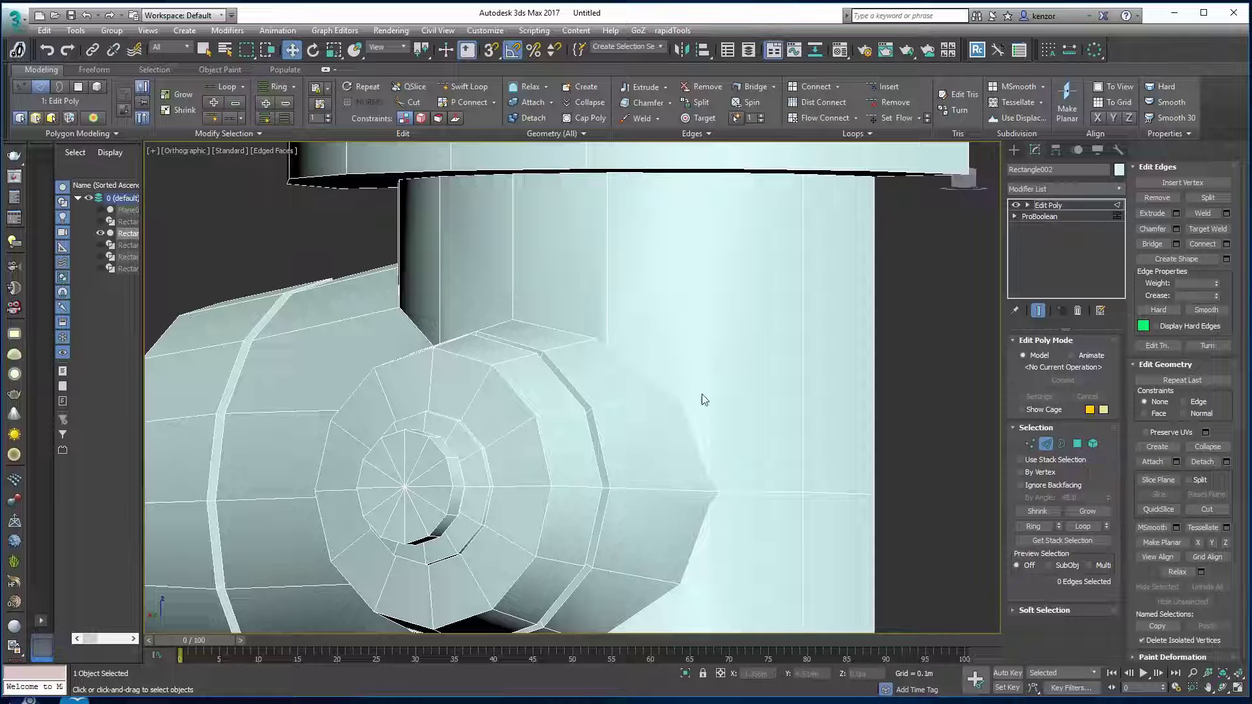
middle_click_drag(628, 346, 648, 368, "alt")
scroll(654, 359, "down", 2)
scroll(668, 386, "up", 1)
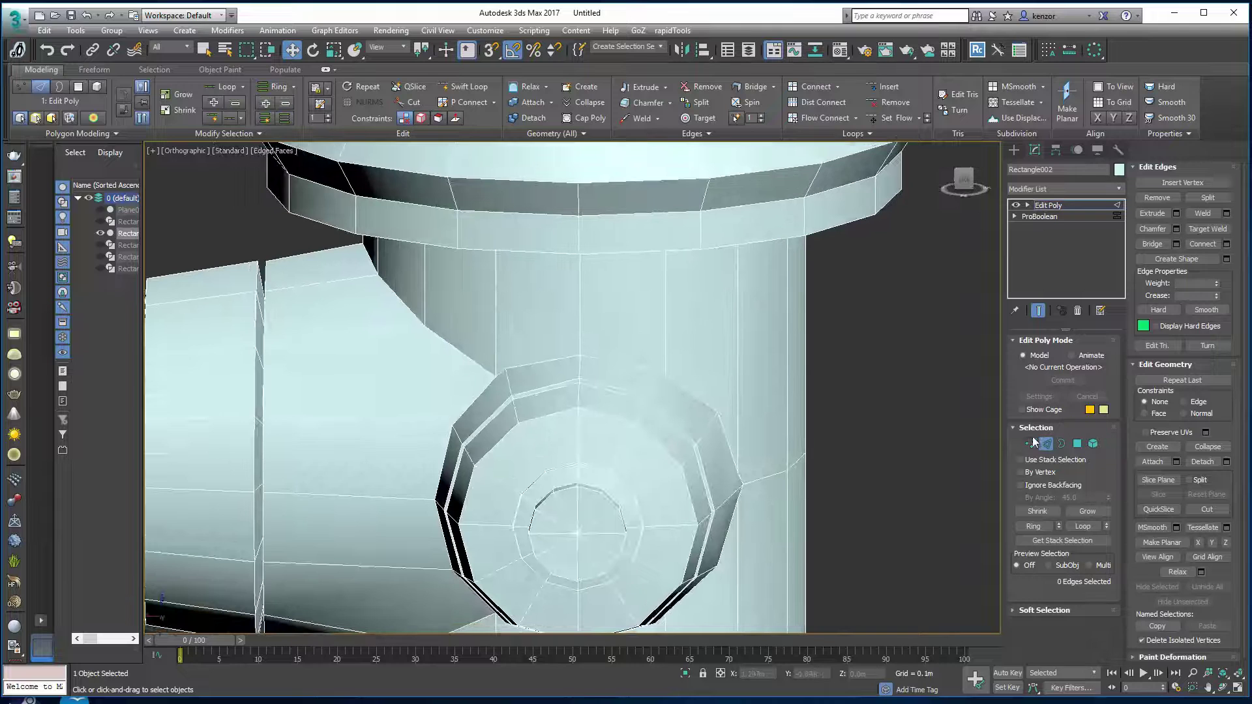
left_click(1111, 206)
right_click(1091, 209)
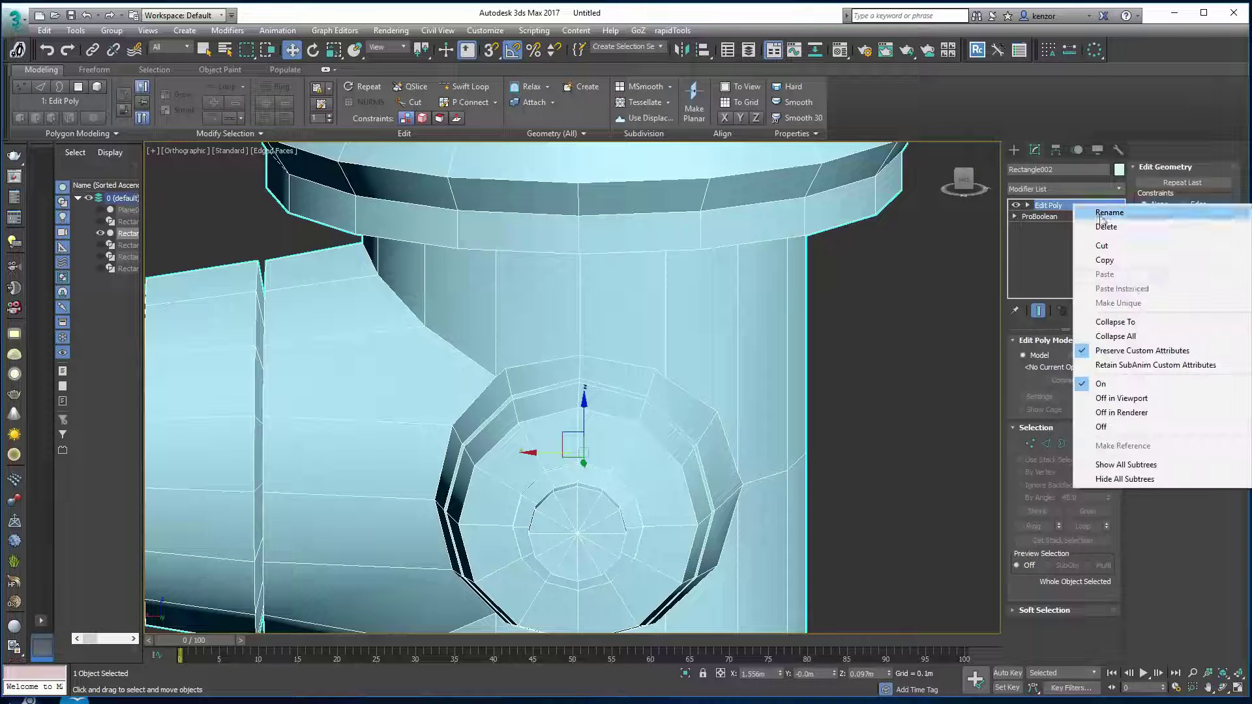
left_click(1123, 337)
left_click(689, 397)
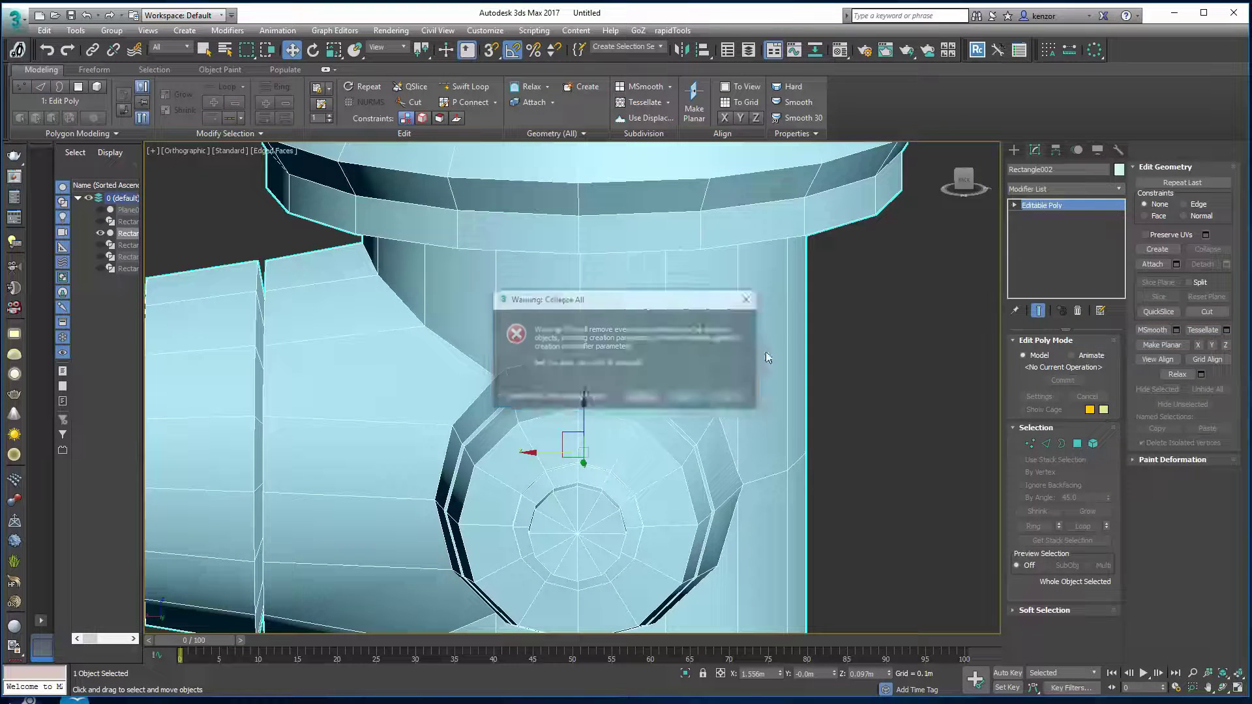
- Add a fresh Edit Poly modifier on top of the collapsed hydrant mesh
left_click(1102, 191)
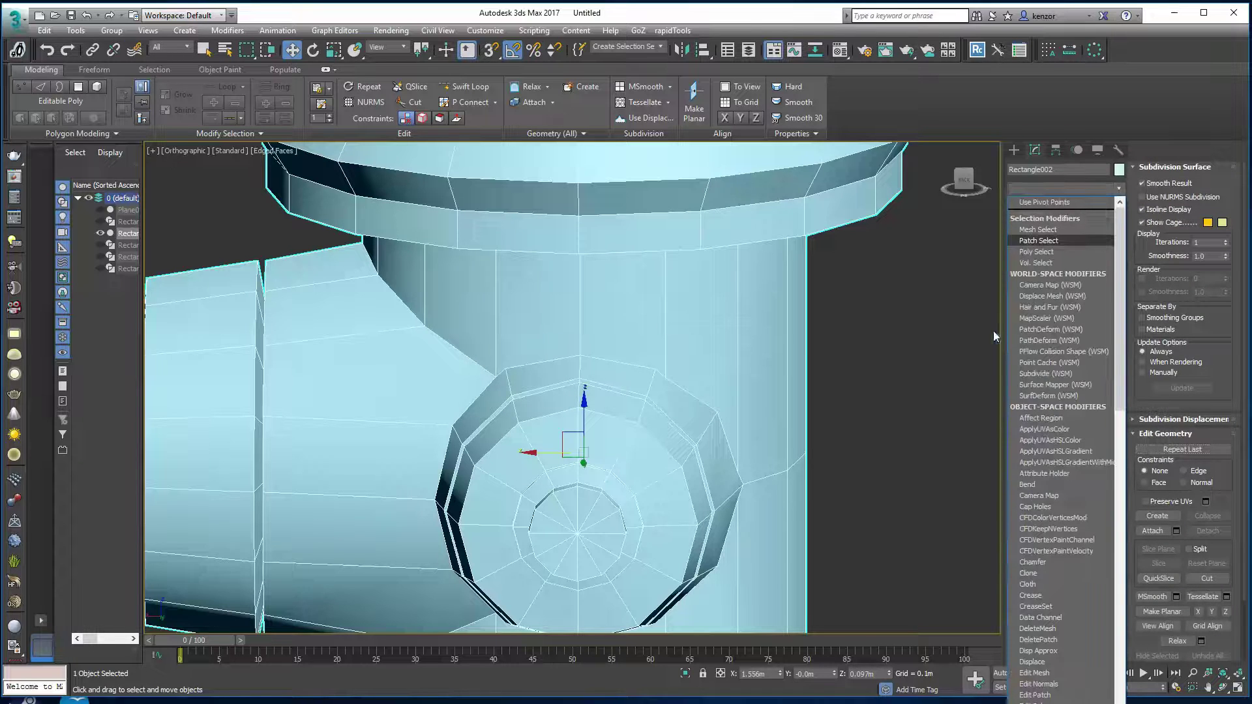
left_click_drag(1120, 279, 1133, 564)
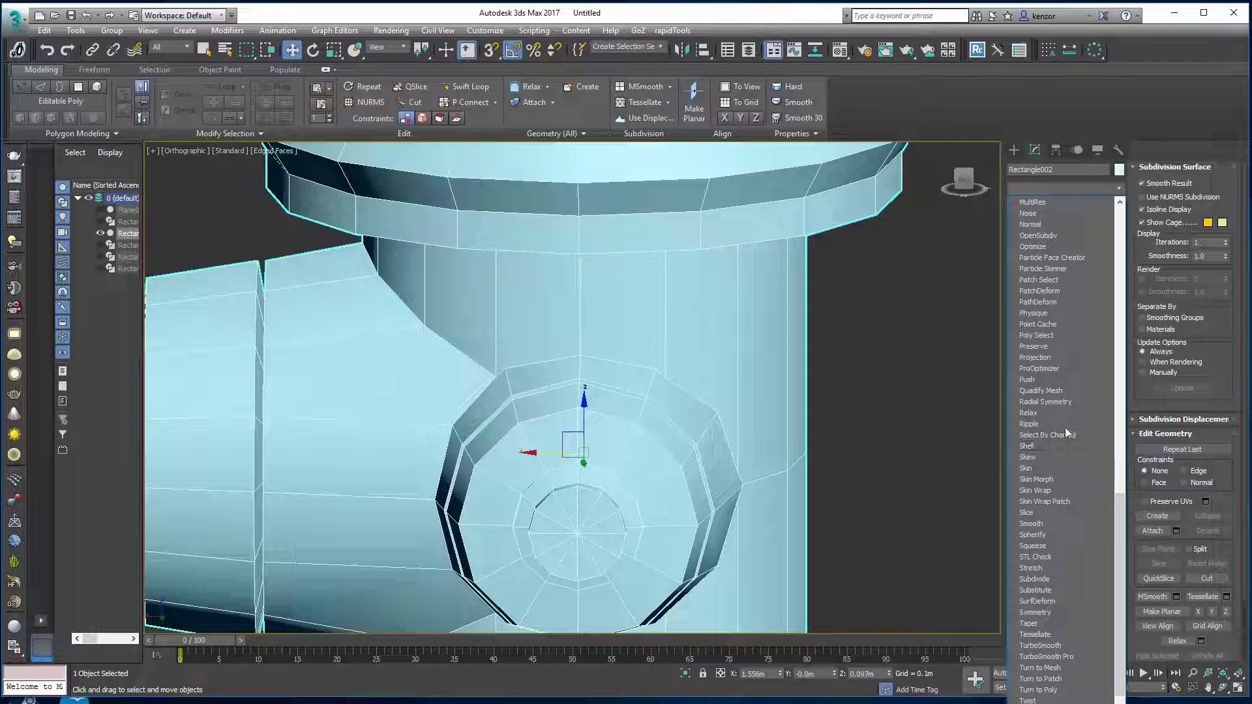
left_click_drag(1119, 503, 1119, 312)
left_click(1034, 457)
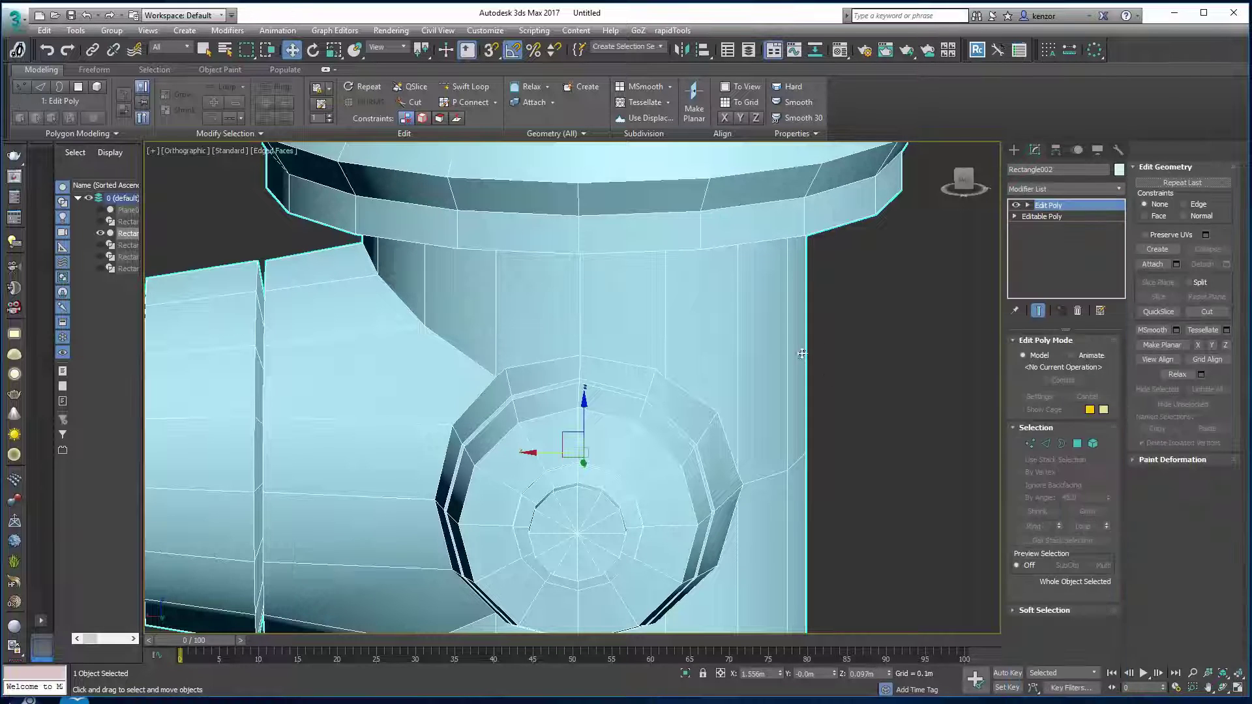
- Target-weld the close vertex pairs along the side nozzle's upper seam with the body, and leave the weld tool
left_click(1029, 444)
middle_click_drag(711, 385, 776, 263, "alt")
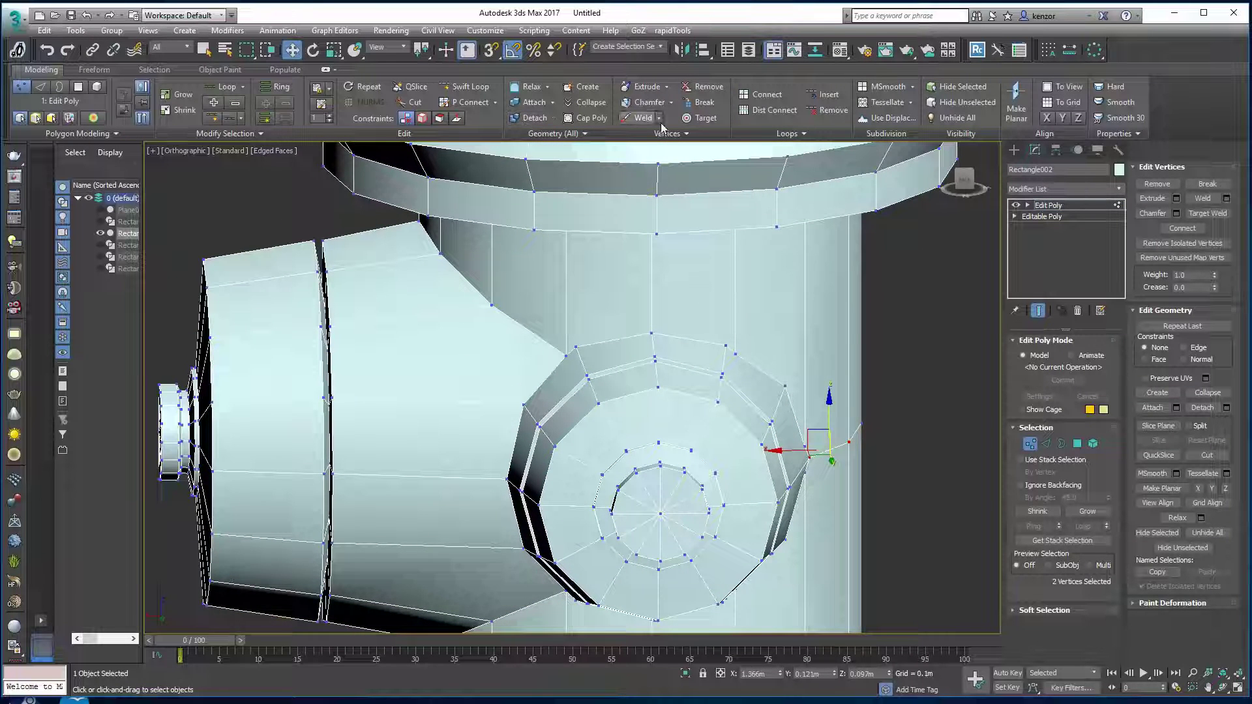
middle_click_drag(665, 163, 629, 285, "ctrl+alt")
left_click(544, 377)
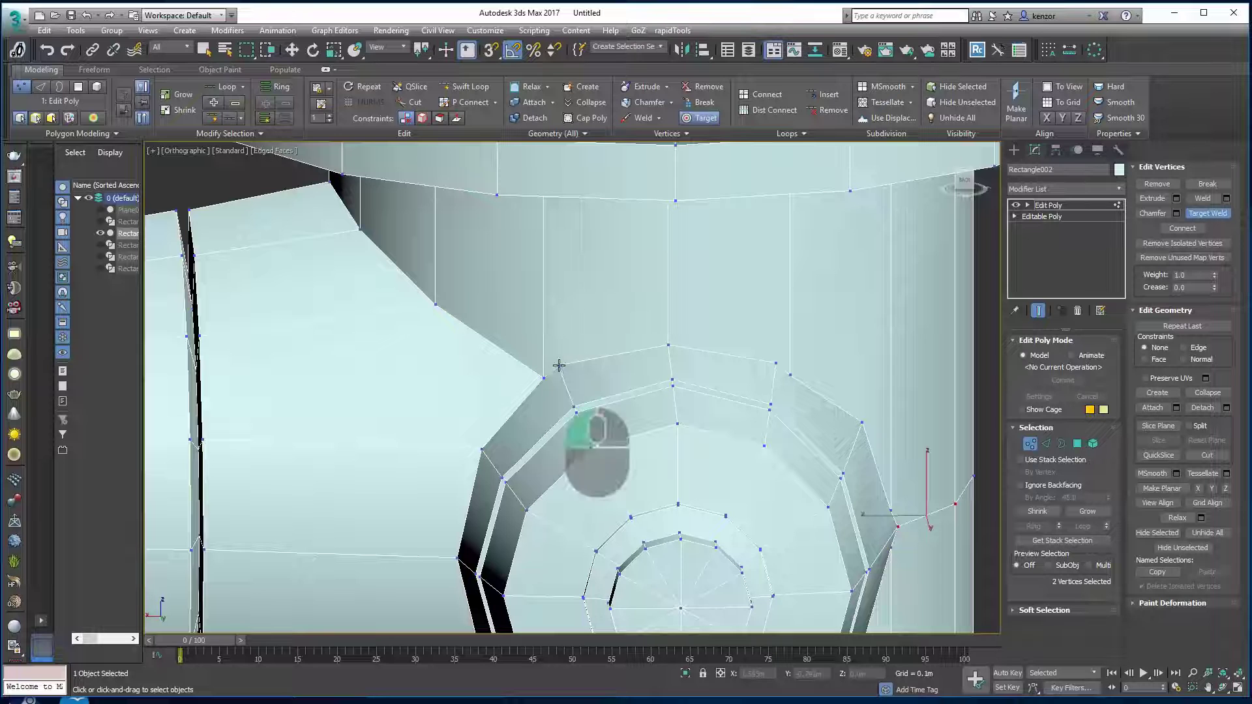
middle_click_drag(731, 347, 702, 330)
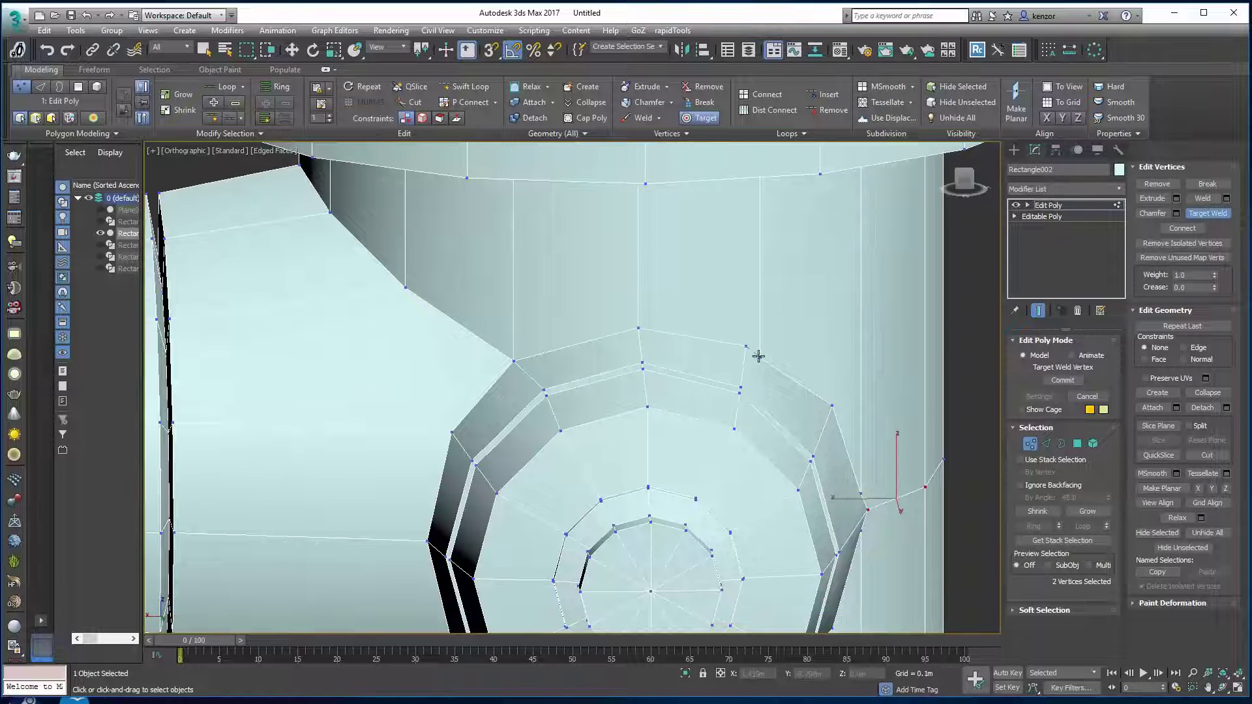
middle_click_drag(797, 396, 726, 345, "alt")
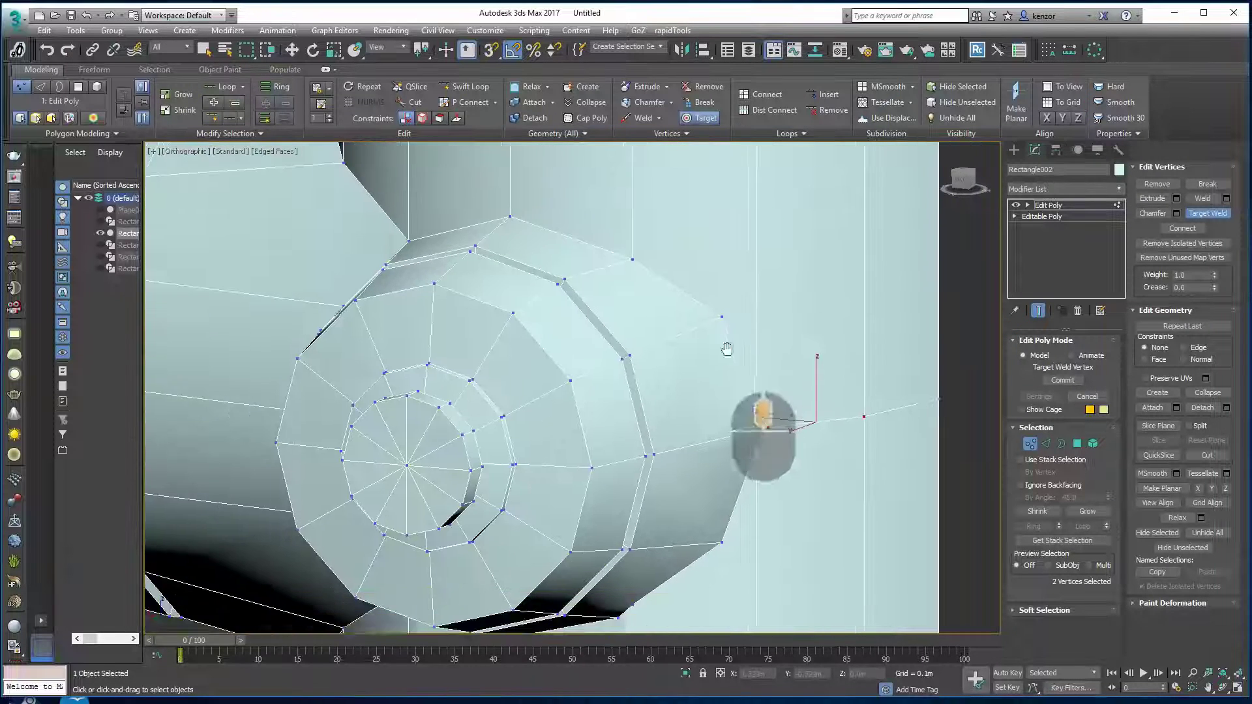
middle_click_drag(764, 405, 744, 420, "alt")
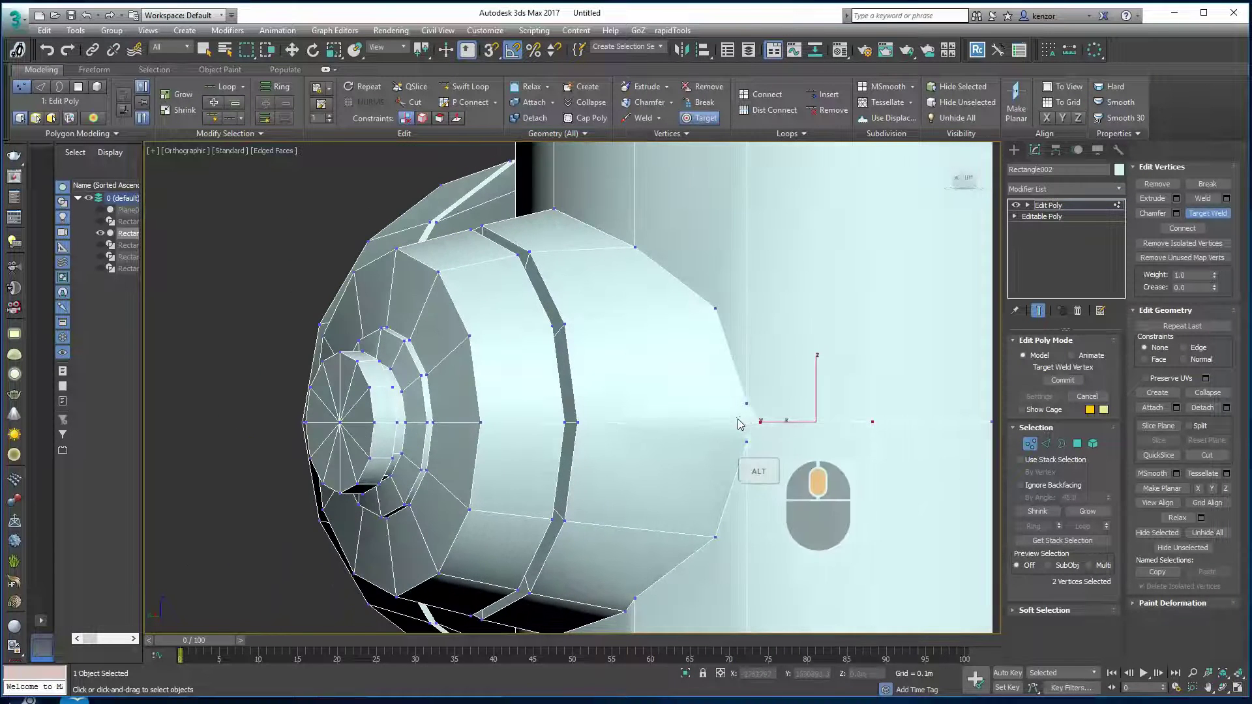
right_click(745, 401)
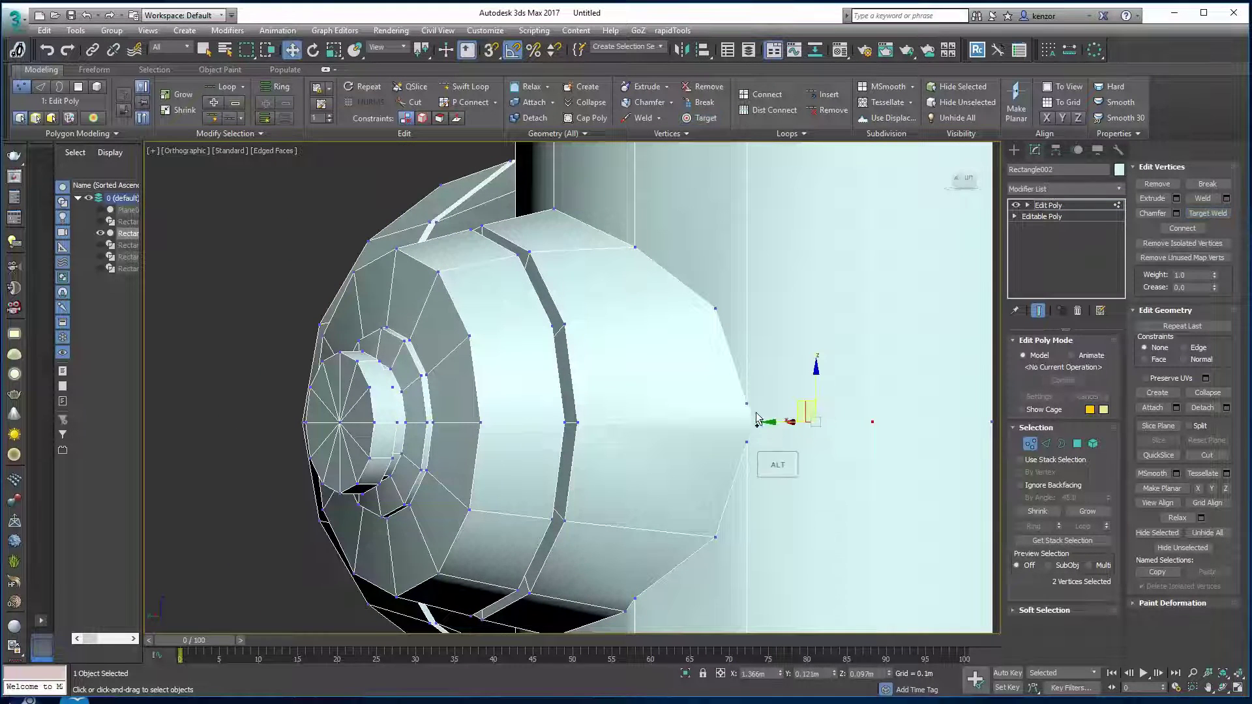
- Collapse the three close vertices at the side nozzle's rear tip into a single vertex
scroll(756, 418, "up", 2)
left_click(741, 410)
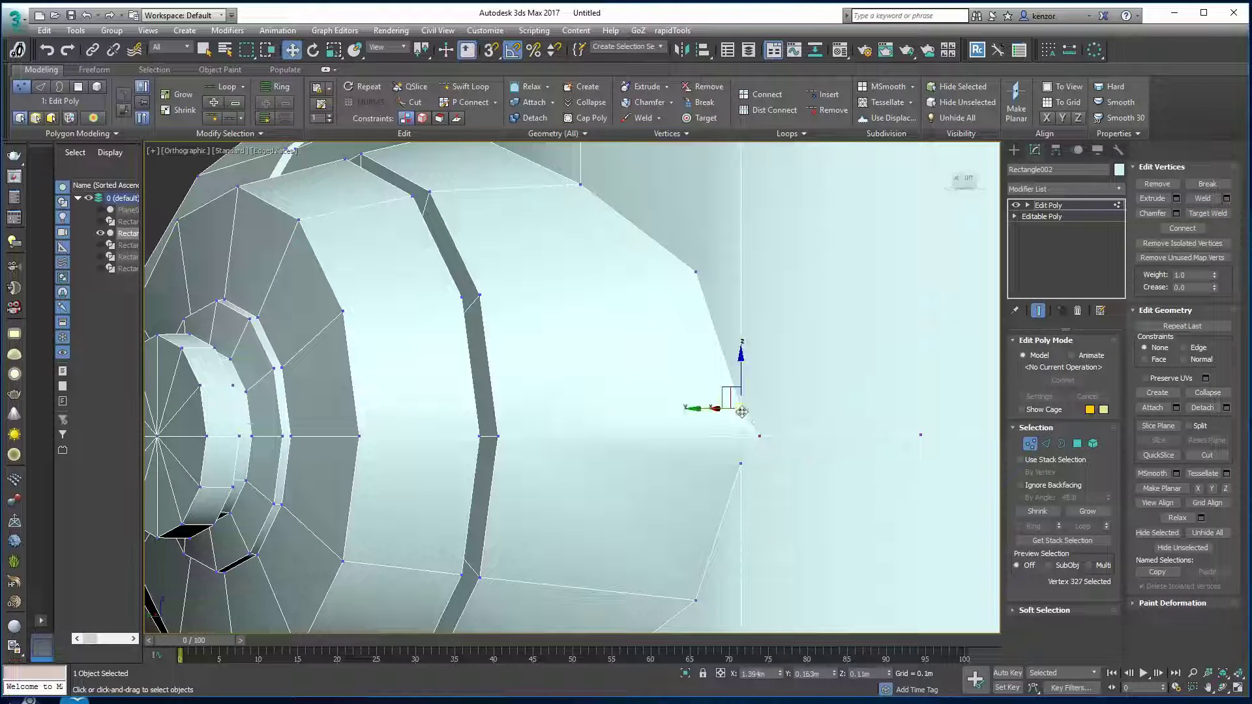
middle_click_drag(749, 442, 790, 430, "alt")
middle_click_drag(791, 430, 787, 339, "ctrl+alt")
left_click_drag(725, 297, 787, 386)
middle_click_drag(802, 385, 701, 352, "alt")
left_click(603, 105)
- Target-weld the close vertex pair on the rear part of the side nozzle's lower seam with the body
mouse_move(809, 307)
middle_mouse_down("alt")
mouse_move(812, 375)
mouse_move(848, 330)
mouse_move(742, 246)
mouse_move(788, 379)
mouse_move(797, 321)
mouse_move(784, 358)
mouse_move(813, 302)
mouse_move(812, 314)
middle_mouse_up("alt")
scroll(733, 381, "up", 5)
mouse_move(734, 373)
middle_mouse_down("alt")
mouse_move(725, 436)
mouse_move(727, 365)
middle_mouse_up("alt")
scroll(733, 400, "down", 4)
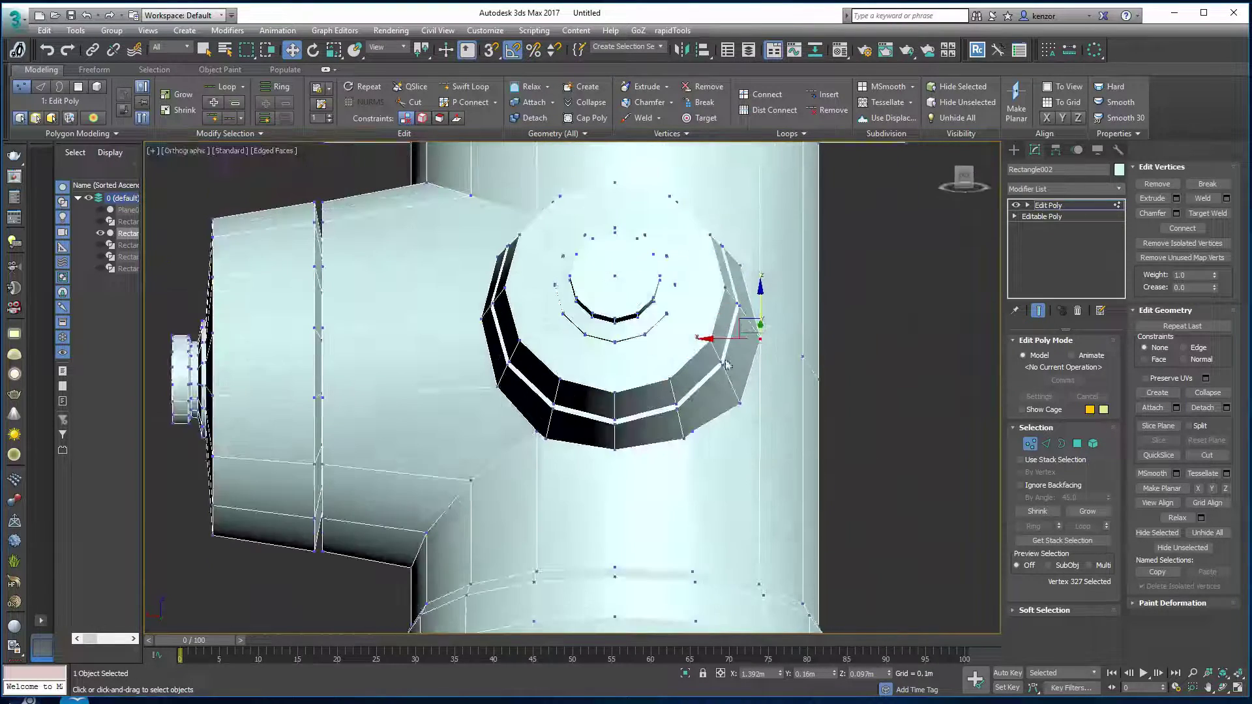
scroll(679, 441, "up", 3)
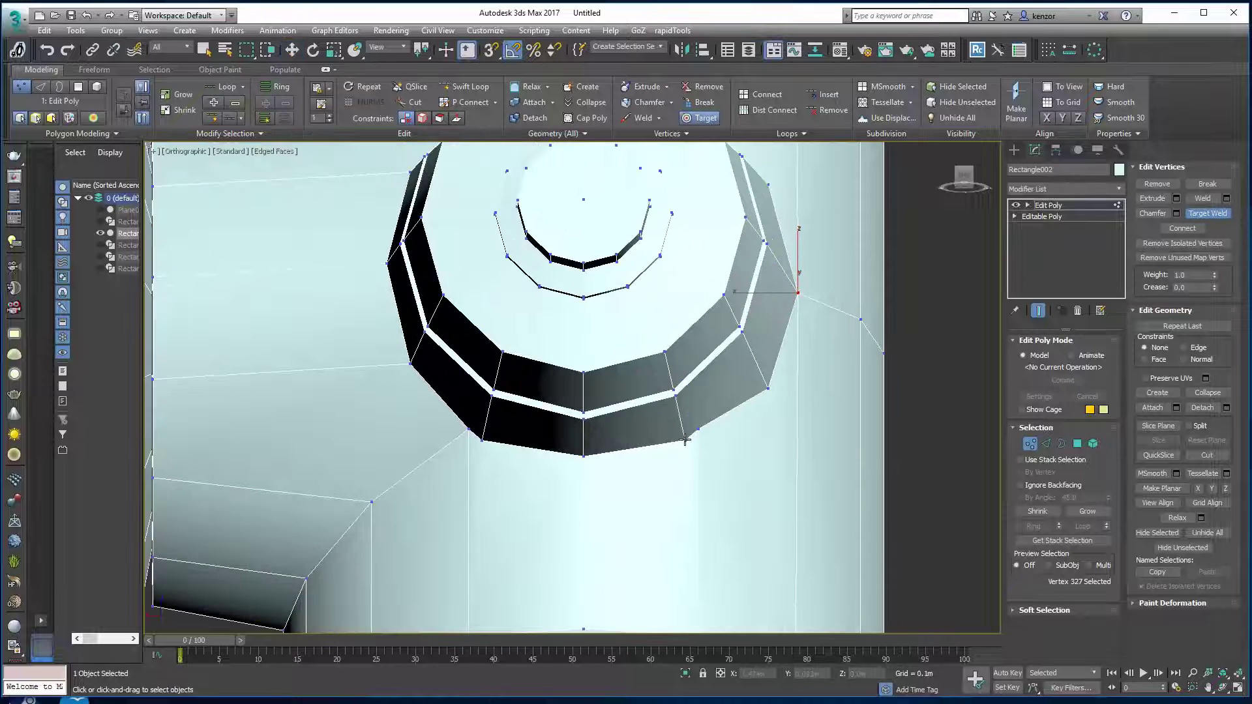
scroll(698, 427, "down", 6)
middle_click_drag(698, 427, 660, 455, "alt")
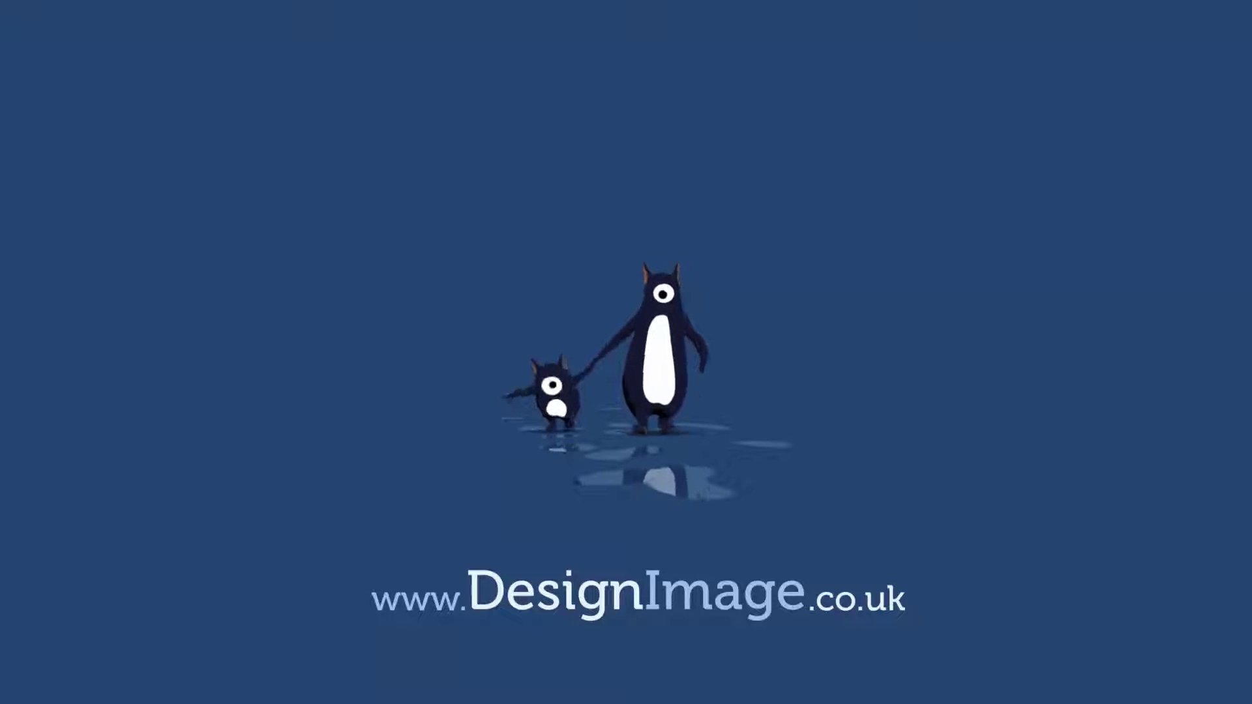